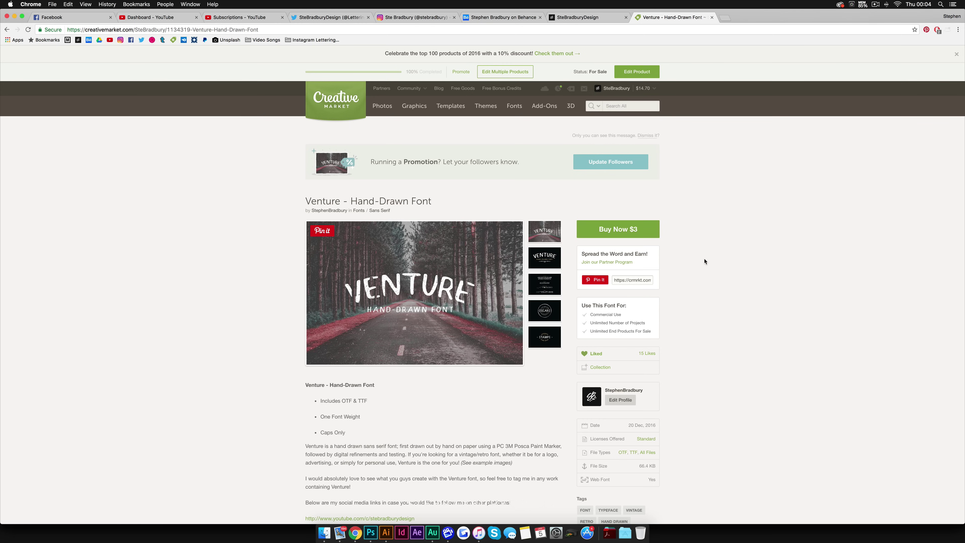
Look through the Venture font's sample images, from the title design and character set to the Oscars and Stamps examples.
{"action": "left_click", "coordinate": [553, 263]}
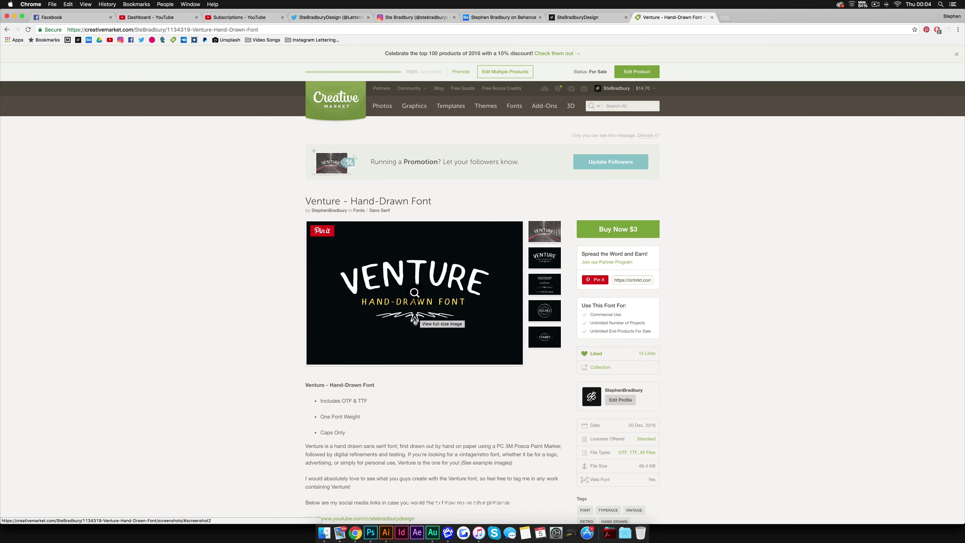
{"action": "left_click", "coordinate": [546, 288]}
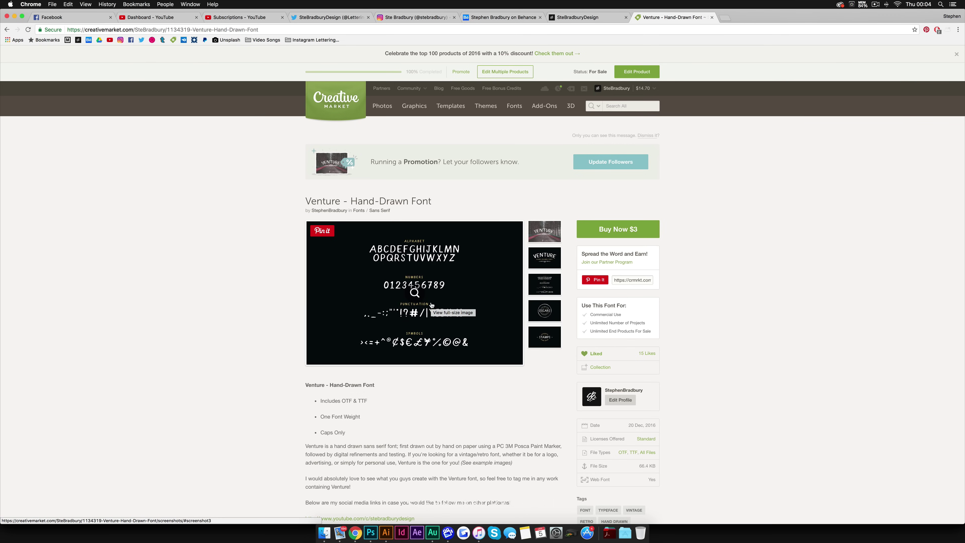
{"action": "left_click", "coordinate": [540, 313]}
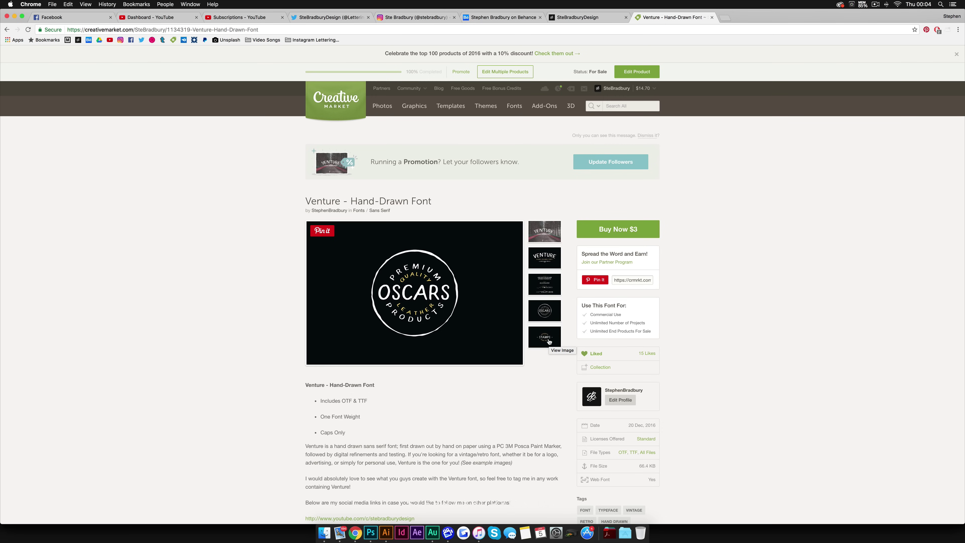
{"action": "left_click", "coordinate": [548, 340]}
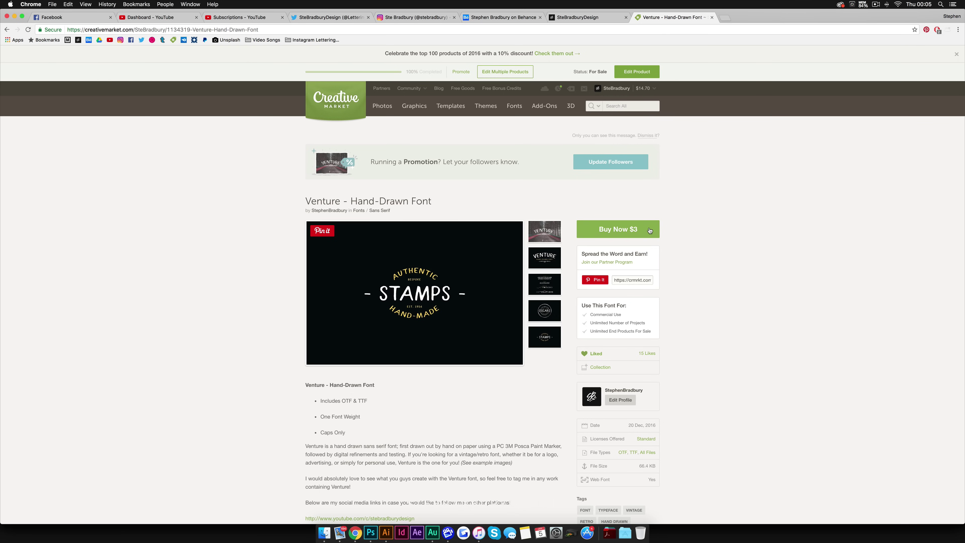
Switch to Illustrator and move the Inter lettering photo about 27 px to the right and 5 px down.
{"action": "left_click", "coordinate": [386, 532]}
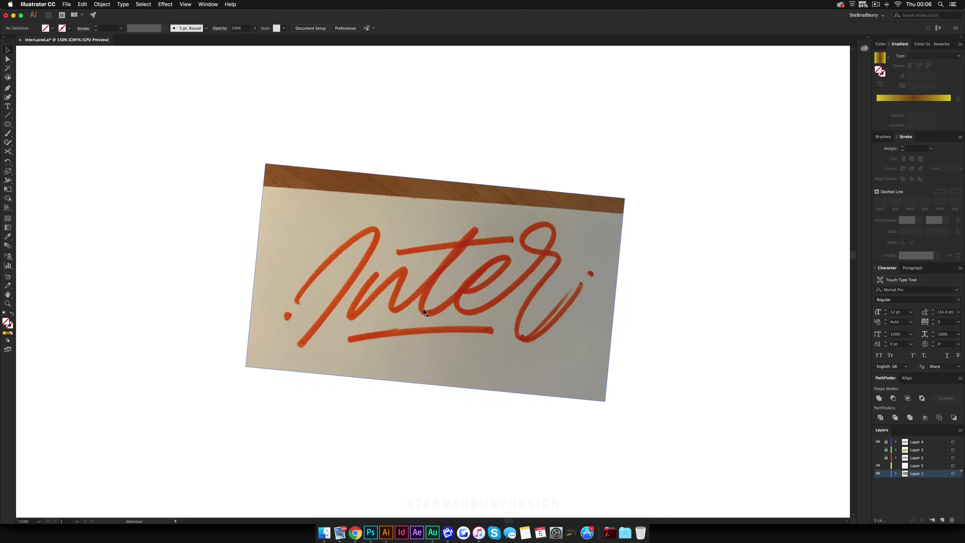
{"action": "left_click", "coordinate": [493, 307]}
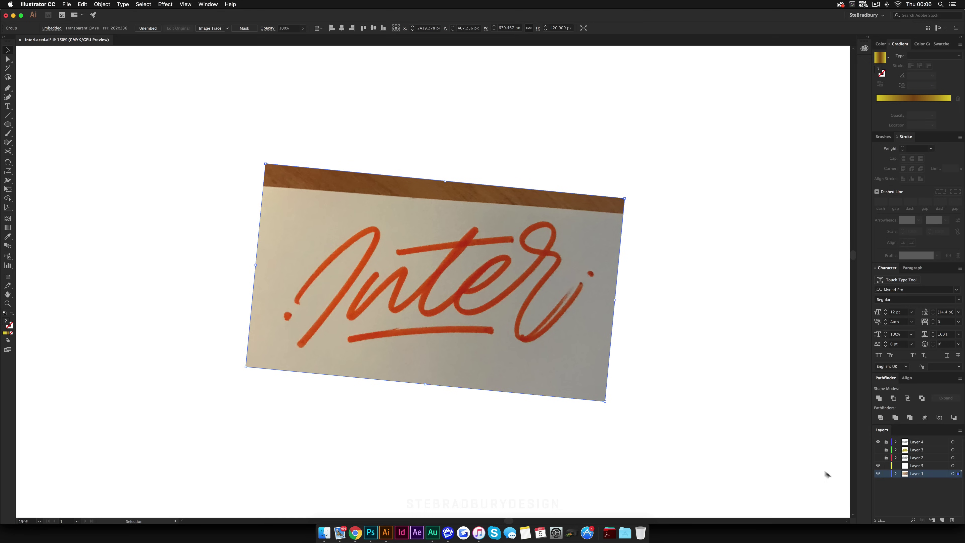
{"action": "left_click_drag", "start_coordinate": [502, 339], "coordinate": [540, 345]}
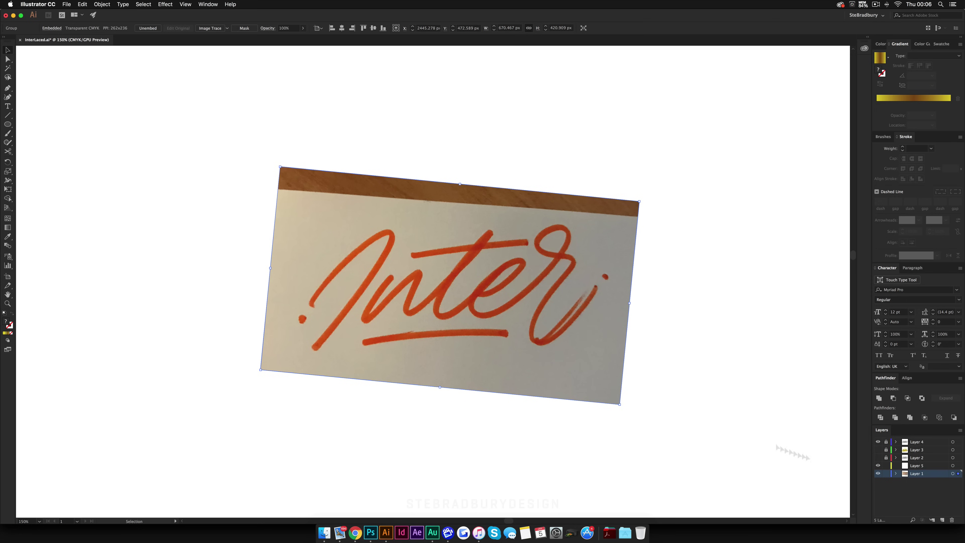
Dim the images on Layer 1 to 50% and lock the layer.
{"action": "double_click", "coordinate": [905, 473]}
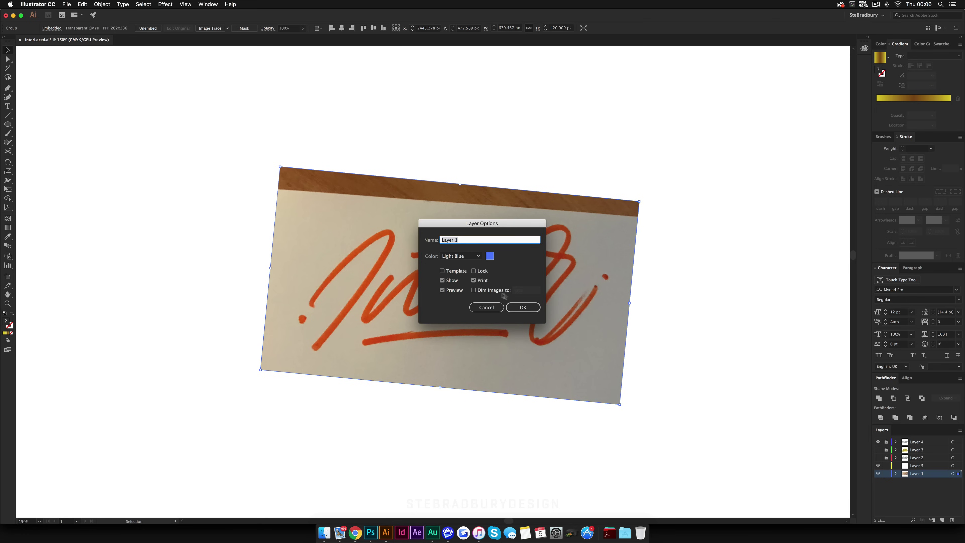
{"action": "left_click", "coordinate": [488, 291]}
{"action": "left_click", "coordinate": [518, 307]}
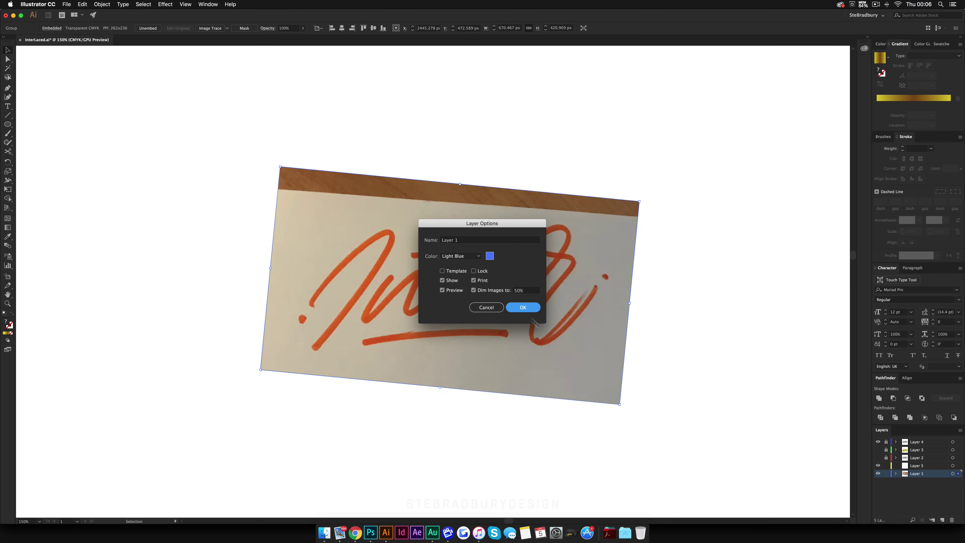
{"action": "left_click", "coordinate": [887, 474]}
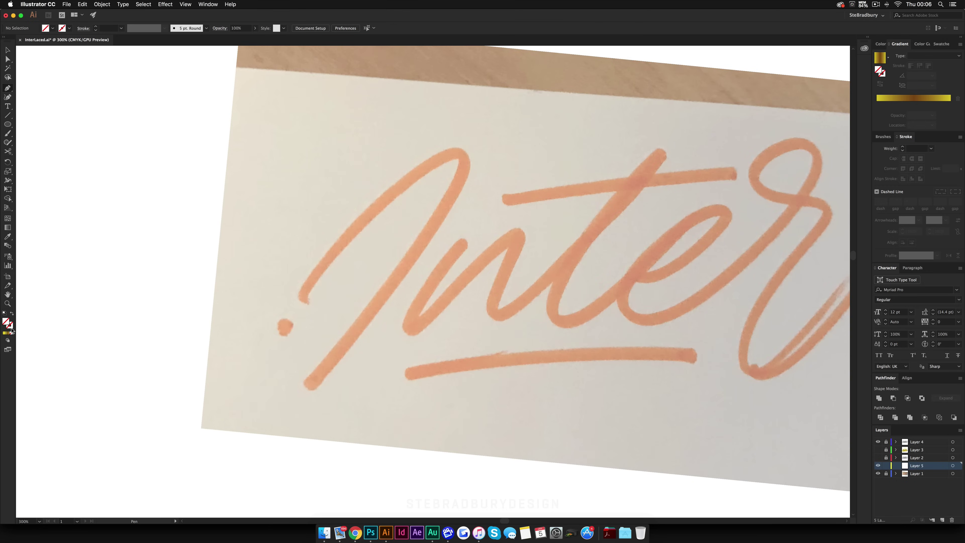
Trace the letter I with the Pen tool as a solid yellow path without fill, and adjust its top curve to follow the lettering.
{"action": "left_click", "coordinate": [11, 329]}
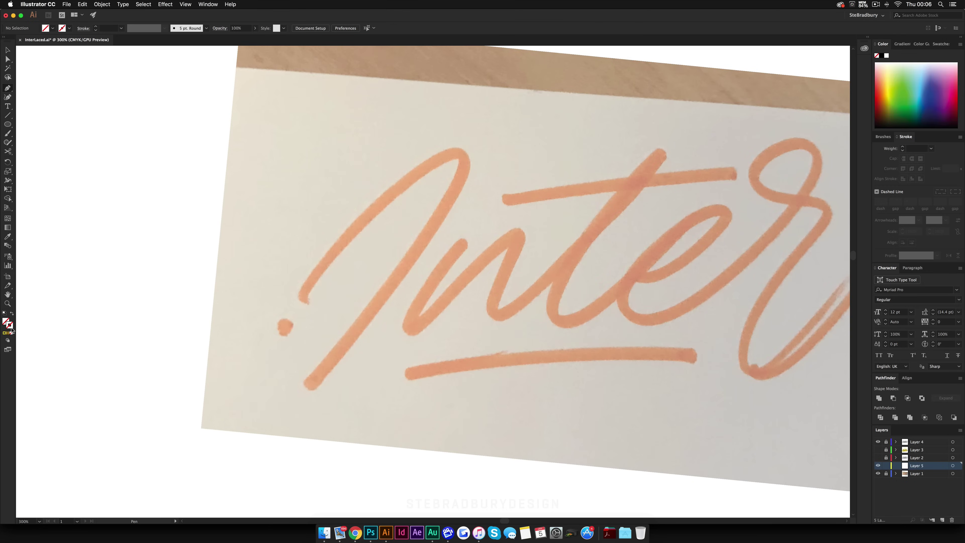
{"action": "left_click", "coordinate": [4, 334]}
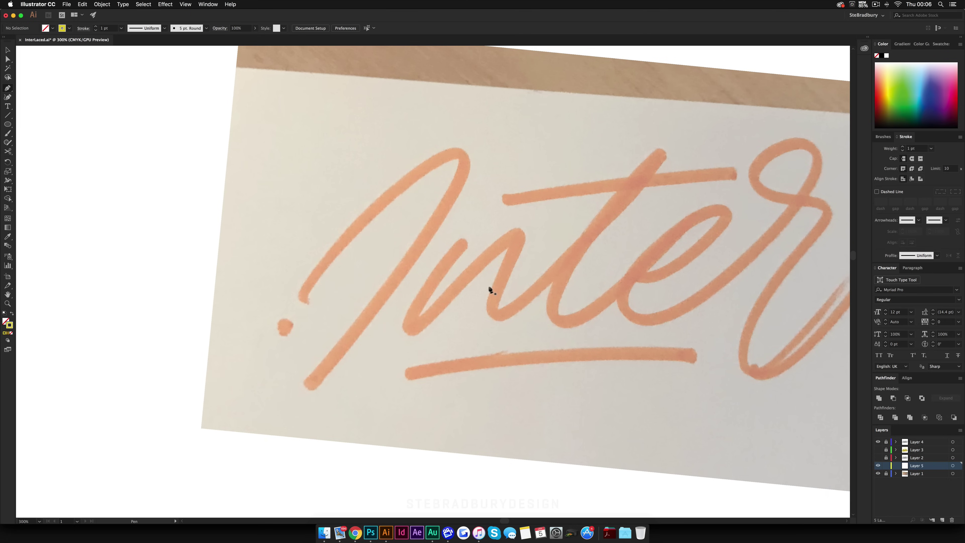
{"action": "left_click", "coordinate": [301, 294]}
{"action": "left_click_drag", "start_coordinate": [461, 152], "coordinate": [513, 152]}
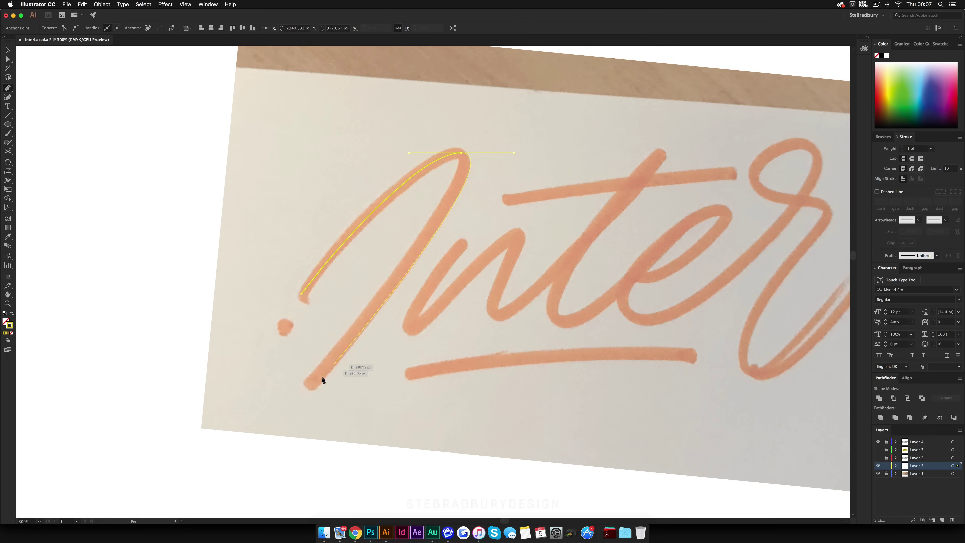
{"action": "left_click_drag", "start_coordinate": [312, 383], "coordinate": [523, 183]}
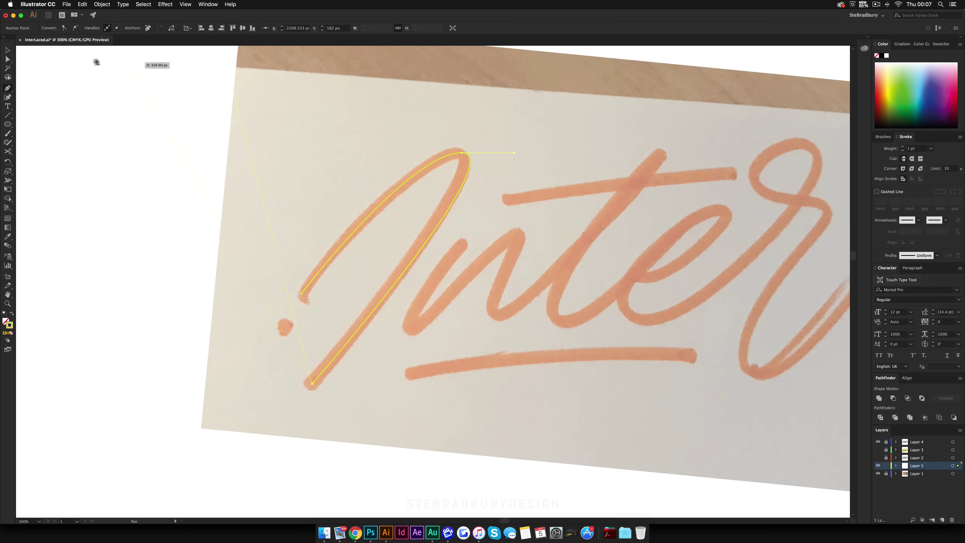
{"action": "left_click", "coordinate": [6, 60]}
{"action": "mouse_move", "coordinate": [515, 152]}
{"action": "left_mouse_down"}
{"action": "mouse_move", "coordinate": [491, 155]}
{"action": "mouse_move", "coordinate": [502, 153]}
{"action": "left_mouse_up"}
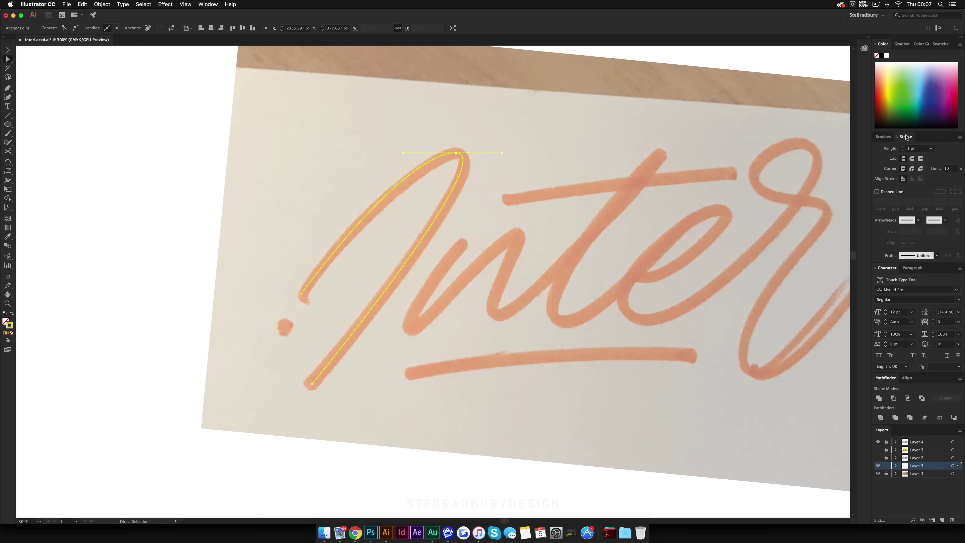
Hide the extended Stroke options and show them again.
{"action": "left_click", "coordinate": [208, 4]}
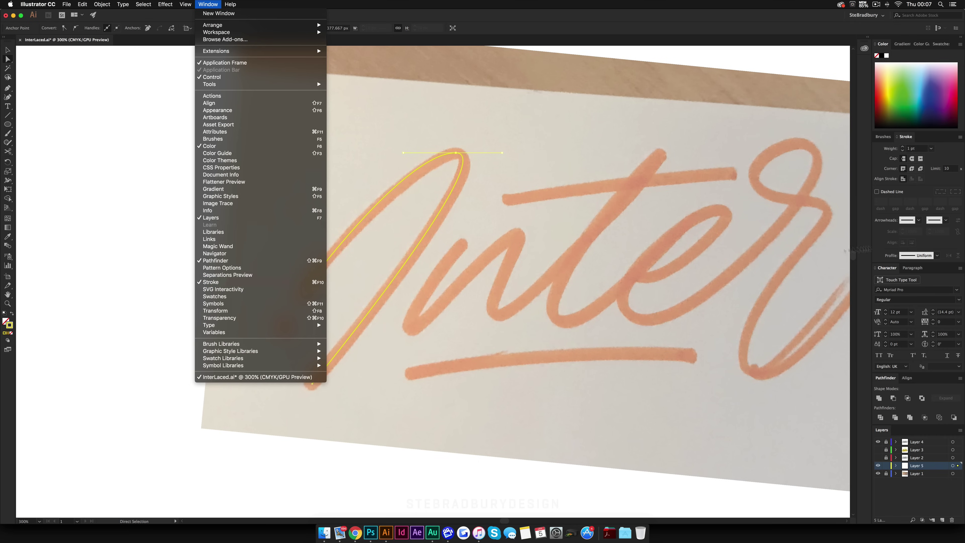
{"action": "left_click", "coordinate": [959, 137]}
{"action": "left_click", "coordinate": [961, 137]}
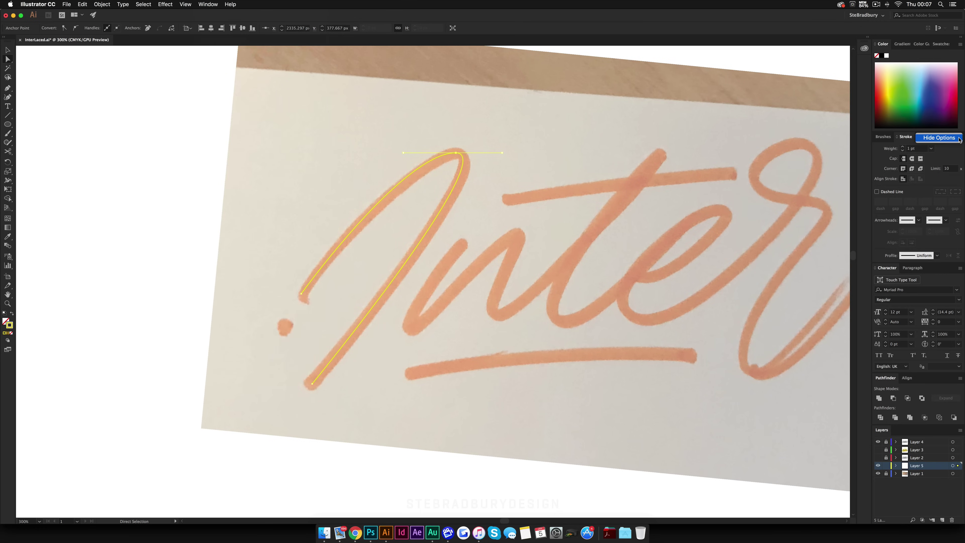
{"action": "left_click", "coordinate": [951, 139]}
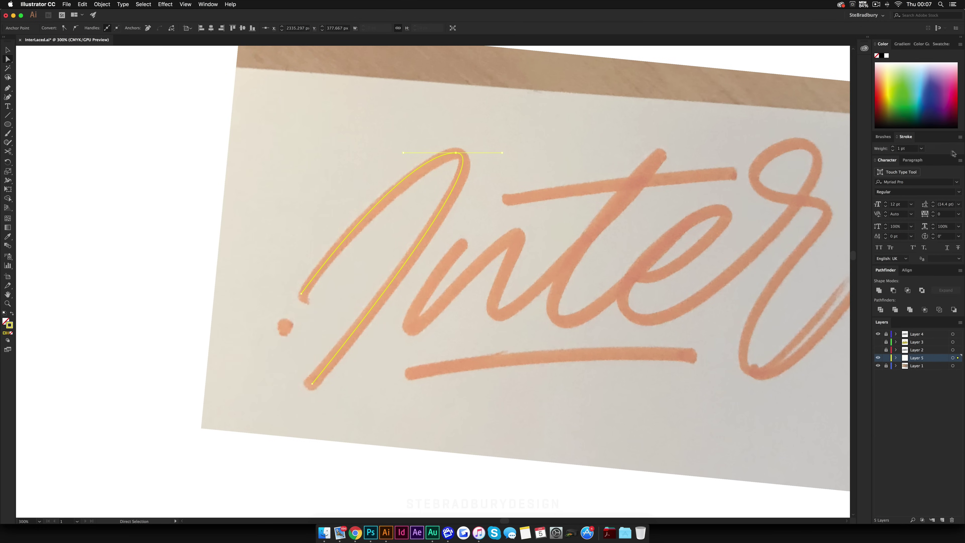
{"action": "left_click", "coordinate": [960, 139]}
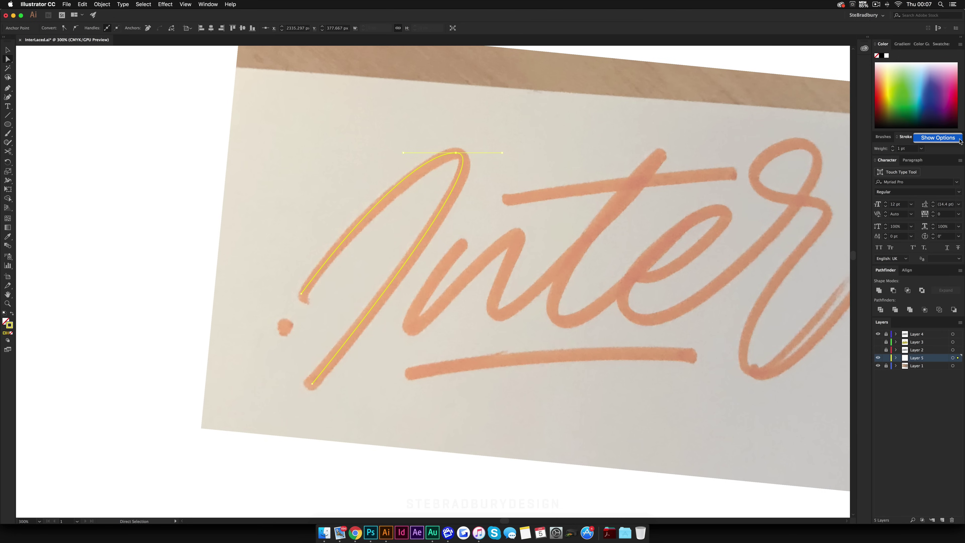
{"action": "left_click", "coordinate": [939, 138]}
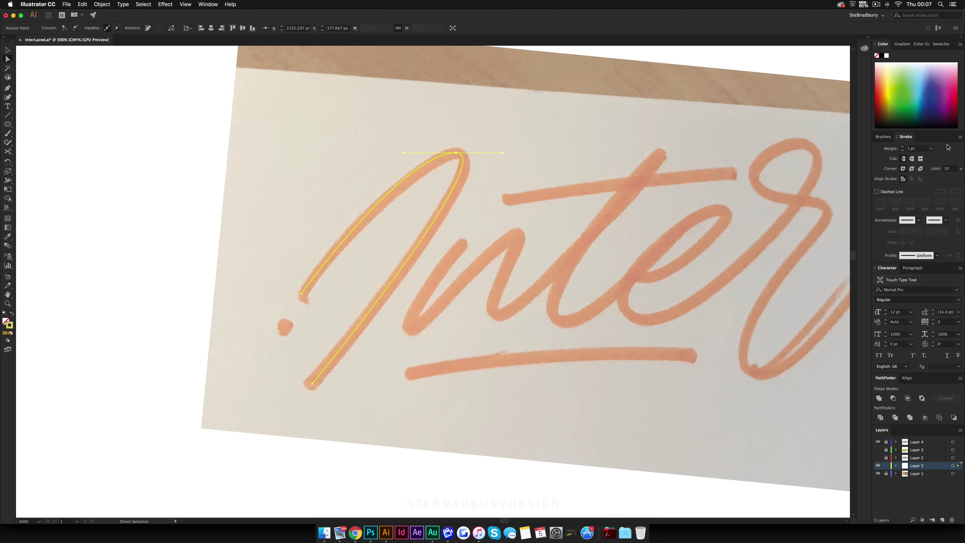
Give the traced I path round caps, round corners and a stroke weight of 15 pt, then deselect it.
{"action": "left_click", "coordinate": [913, 158]}
{"action": "left_click", "coordinate": [912, 169]}
{"action": "left_click", "coordinate": [902, 146]}
{"action": "left_click", "coordinate": [903, 146]}
{"action": "left_click", "coordinate": [903, 147]}
{"action": "left_click", "coordinate": [904, 147]}
{"action": "left_click", "coordinate": [904, 147]}
{"action": "left_click", "coordinate": [903, 147]}
{"action": "left_click", "coordinate": [903, 147]}
{"action": "left_click", "coordinate": [904, 147]}
{"action": "left_click", "coordinate": [903, 147]}
{"action": "left_click", "coordinate": [904, 147]}
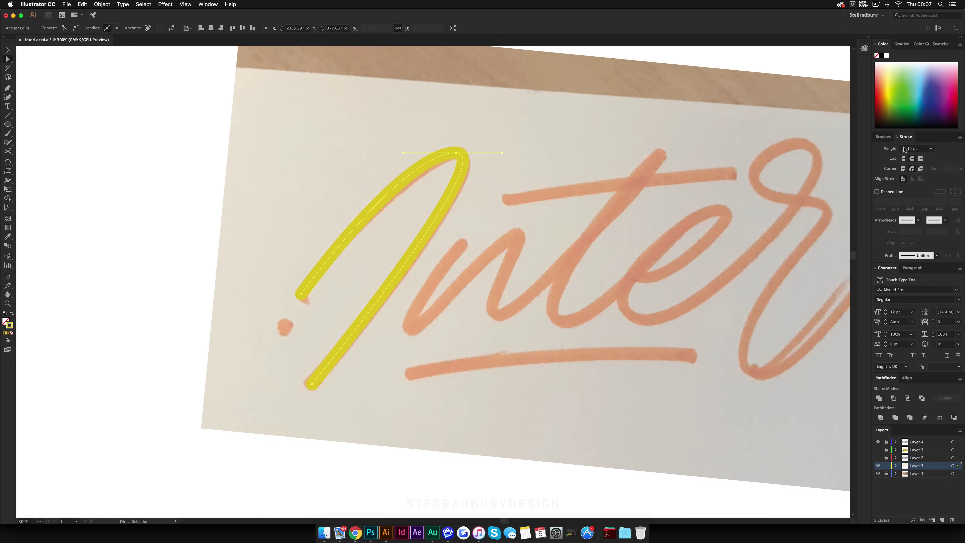
{"action": "left_click", "coordinate": [904, 147]}
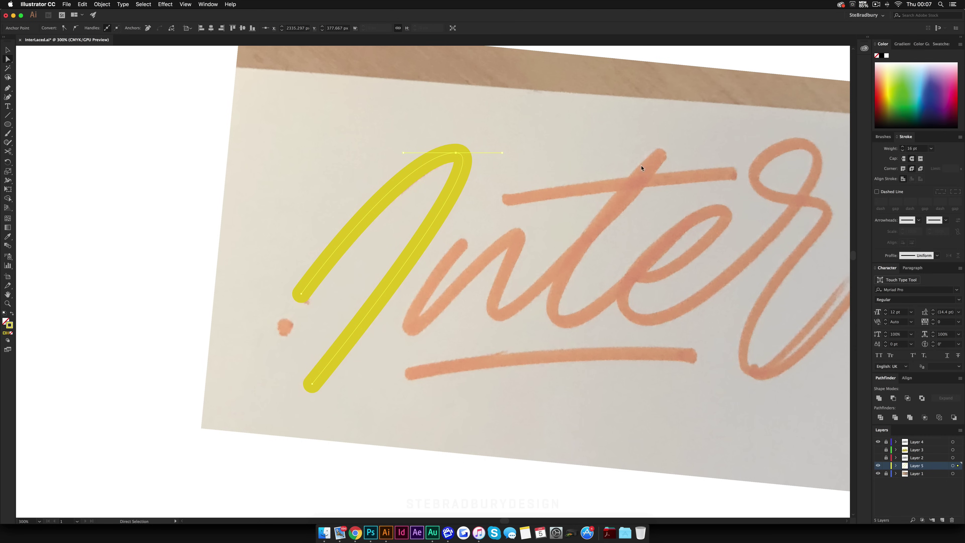
{"action": "key", "text": "Up"}
{"action": "key", "text": "Up"}
{"action": "left_click", "coordinate": [903, 151]}
{"action": "left_click", "coordinate": [904, 151]}
{"action": "left_click", "coordinate": [904, 151]}
{"action": "left_click", "coordinate": [658, 169]}
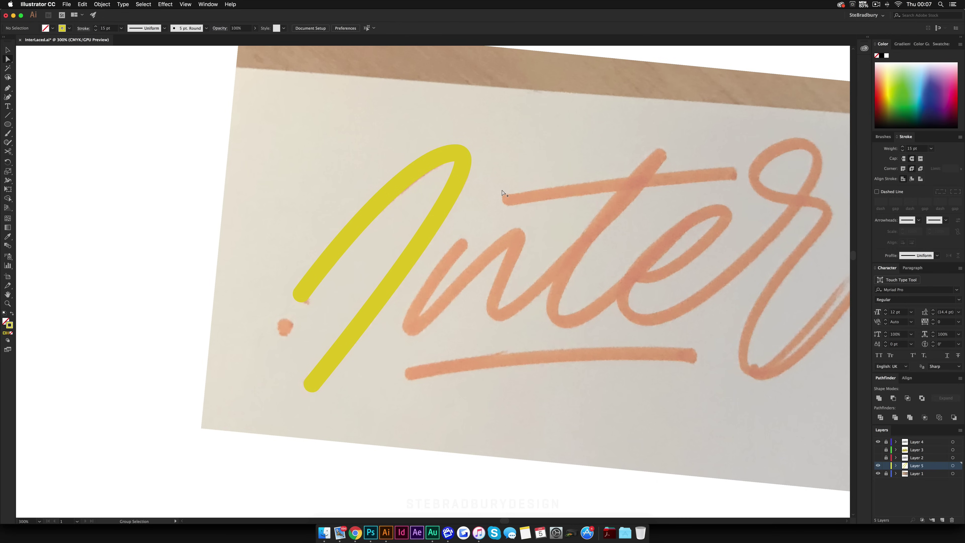
Examine the finished dark monoline Inter lettering below the photo being traced.
{"action": "scroll", "coordinate": [506, 194], "scroll_direction": "down", "scroll_amount": 1}
{"action": "scroll", "coordinate": [490, 203], "scroll_direction": "right", "scroll_amount": 3}
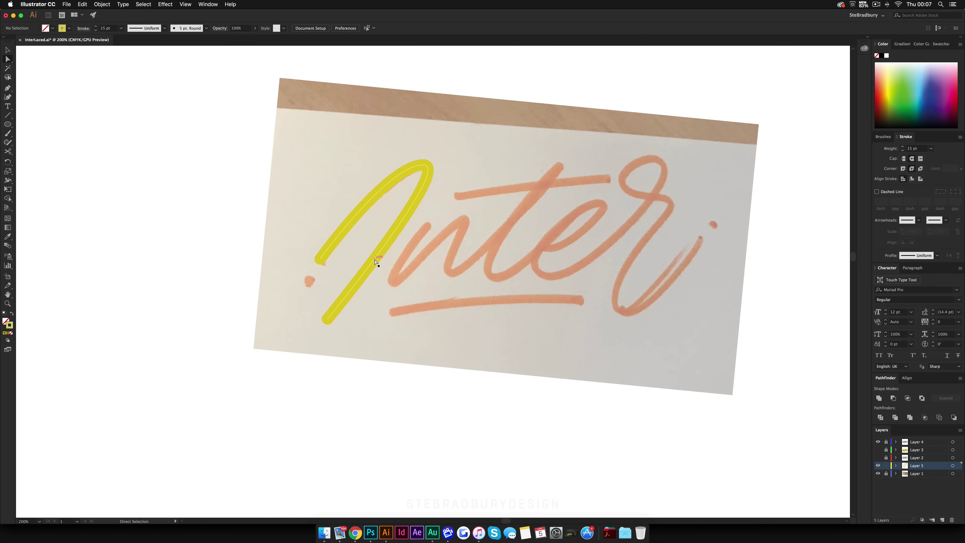
{"action": "scroll", "coordinate": [601, 196], "scroll_direction": "down", "scroll_amount": 10}
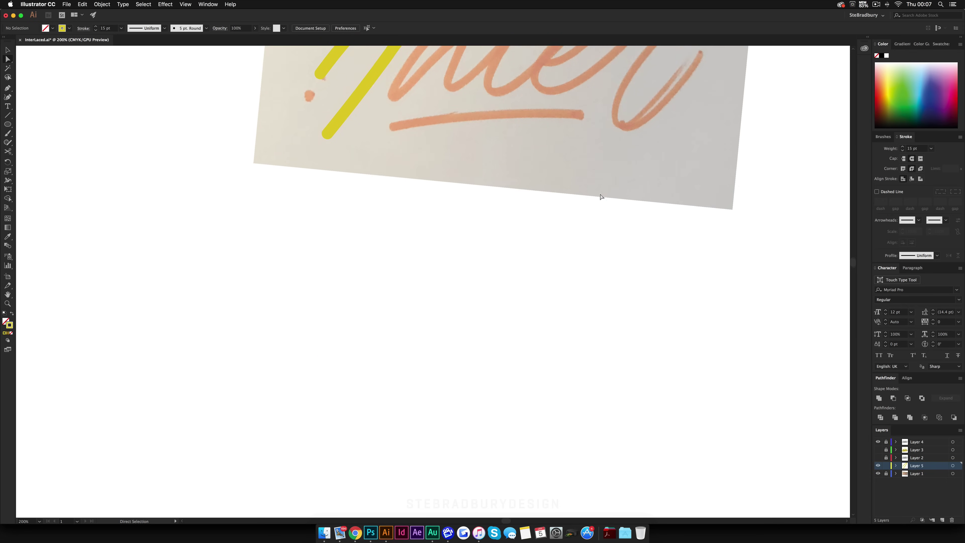
{"action": "scroll", "coordinate": [600, 196], "scroll_direction": "down", "scroll_amount": 2}
{"action": "scroll", "coordinate": [600, 197], "scroll_direction": "down", "scroll_amount": 1}
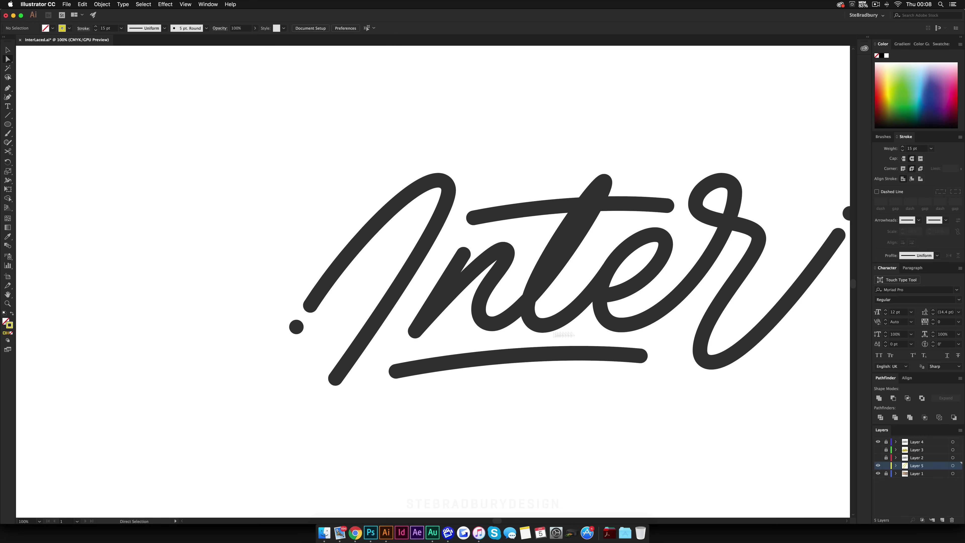
{"action": "scroll", "coordinate": [266, 330], "scroll_direction": "right", "scroll_amount": 3}
{"action": "scroll", "coordinate": [297, 332], "scroll_direction": "right", "scroll_amount": 3}
{"action": "scroll", "coordinate": [534, 354], "scroll_direction": "down", "scroll_amount": 4}
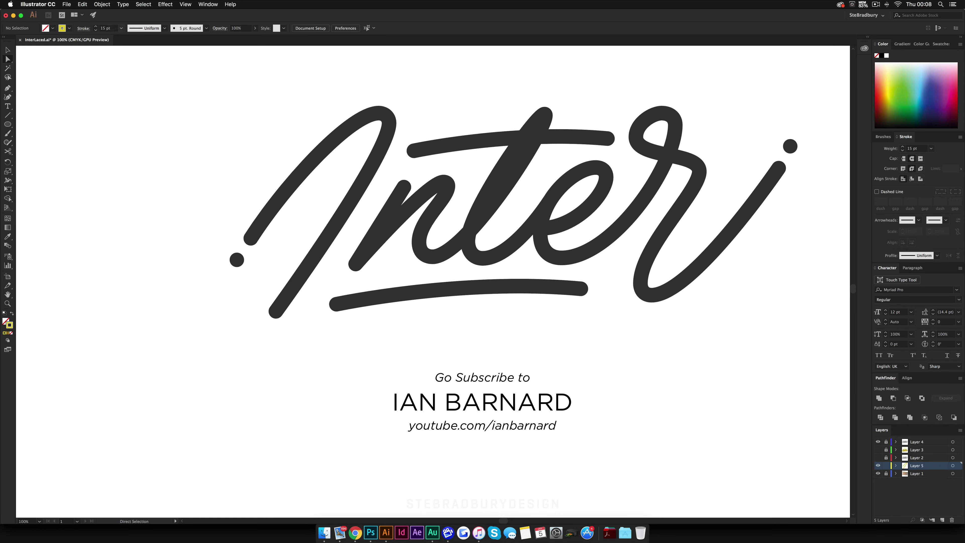
Draw a circle about 44 px across below the finished lettering and give it the gold gradient fill without stroke.
{"action": "left_click", "coordinate": [7, 124]}
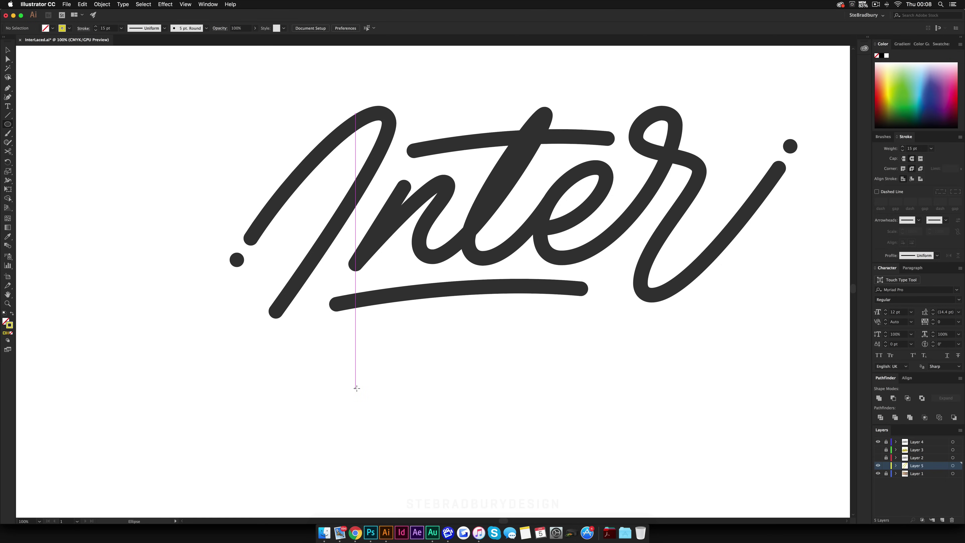
{"action": "mouse_move", "coordinate": [350, 398]}
{"action": "left_mouse_down"}
{"action": "mouse_move", "coordinate": [342, 382]}
{"action": "mouse_move", "coordinate": [351, 390]}
{"action": "left_mouse_up"}
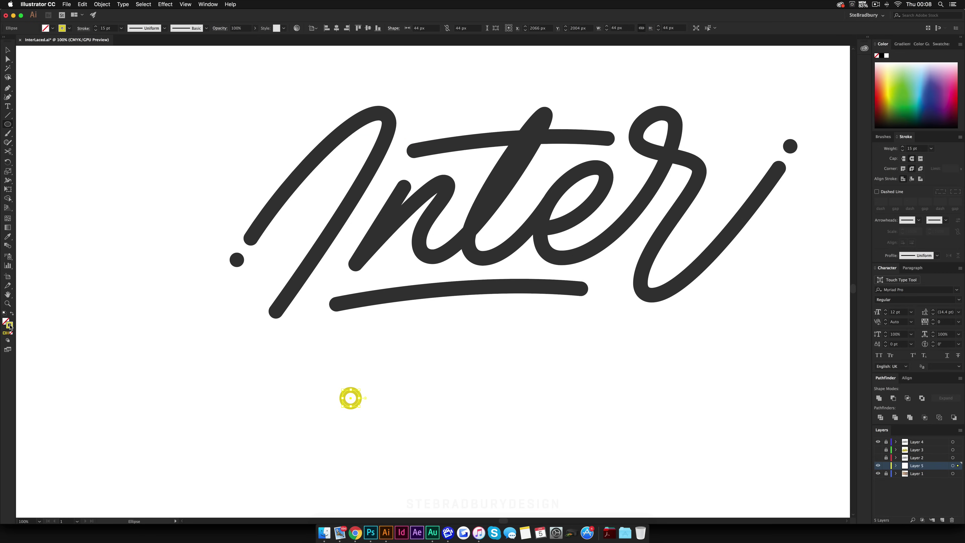
{"action": "left_click", "coordinate": [7, 334]}
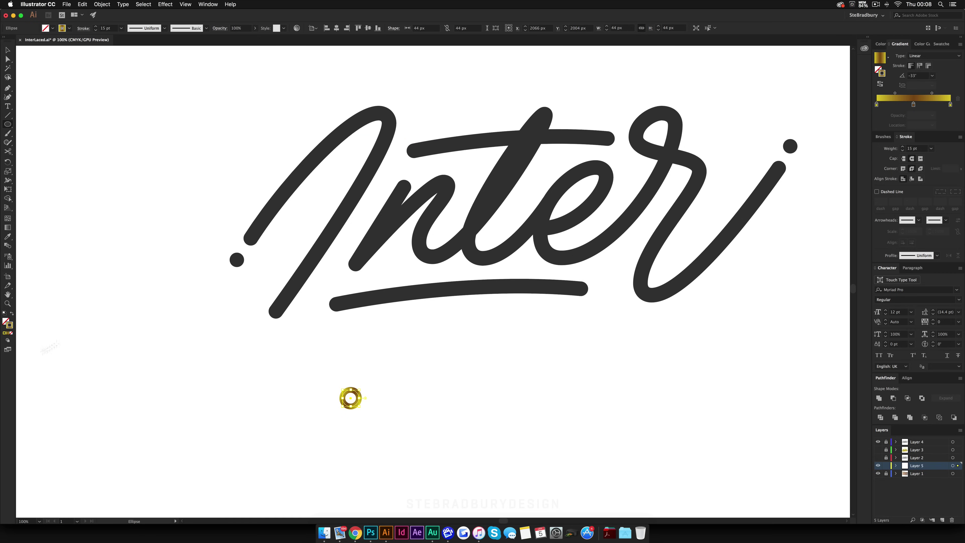
{"action": "left_click", "coordinate": [12, 313]}
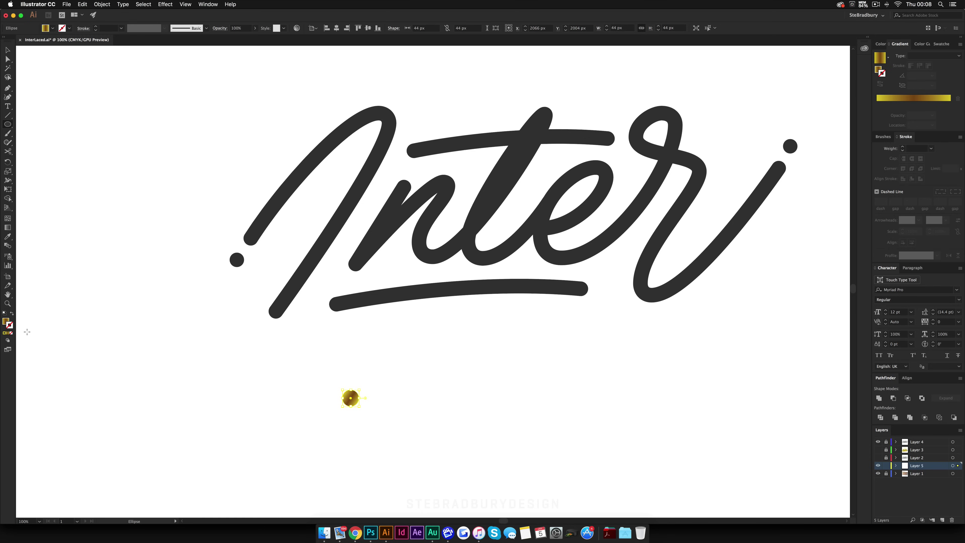
Move the gradient circle about 240 px to the right and show its gradient settings.
{"action": "left_click", "coordinate": [7, 50]}
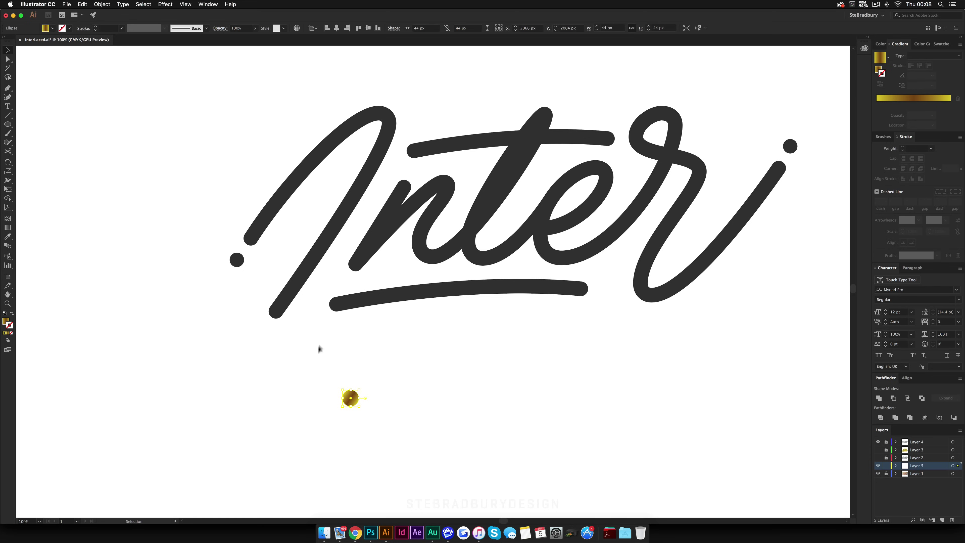
{"action": "left_click_drag", "start_coordinate": [350, 403], "coordinate": [441, 402]}
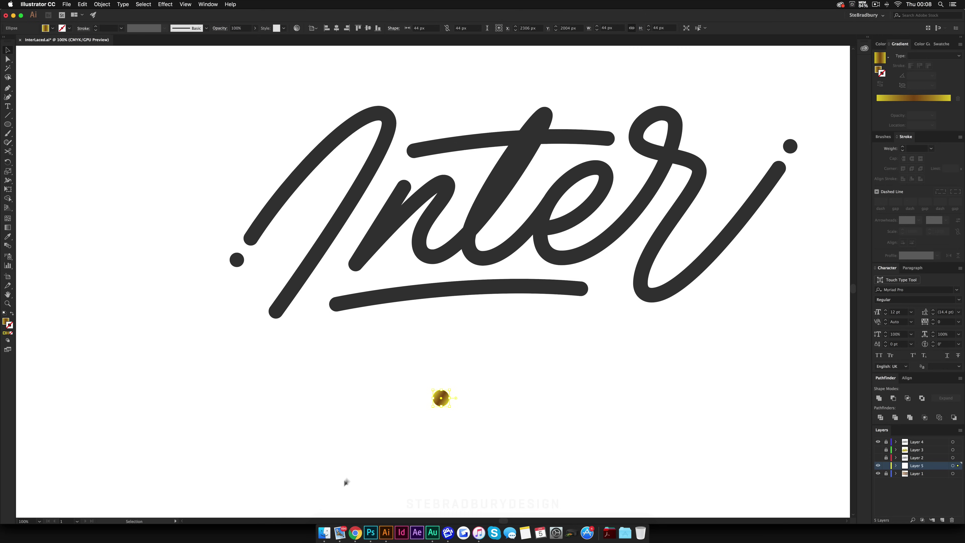
{"action": "key", "text": "F6"}
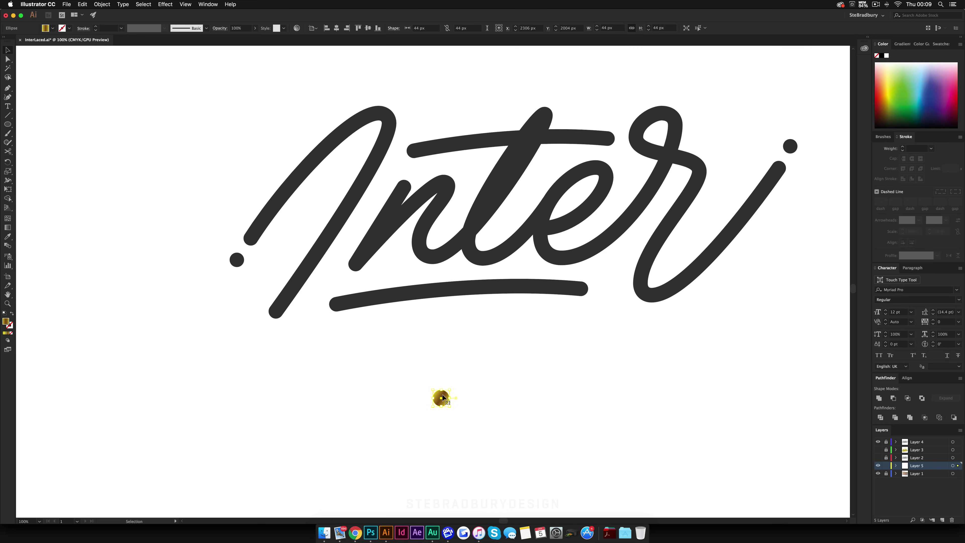
{"action": "left_click", "coordinate": [903, 44]}
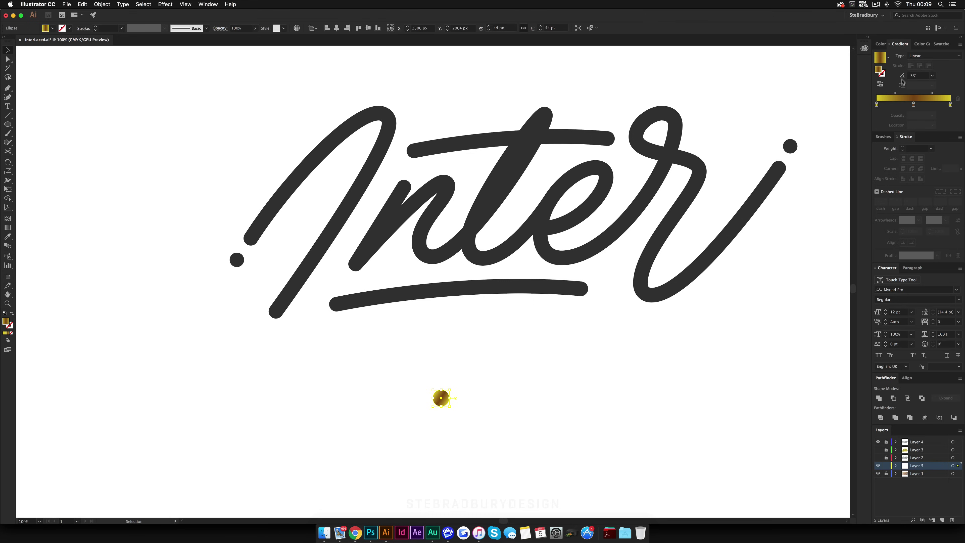
Set the gradient angle of the gold circle to 0° and deselect the circle.
{"action": "left_click", "coordinate": [919, 76]}
{"action": "type", "text": "0"}
{"action": "key", "text": "Return"}
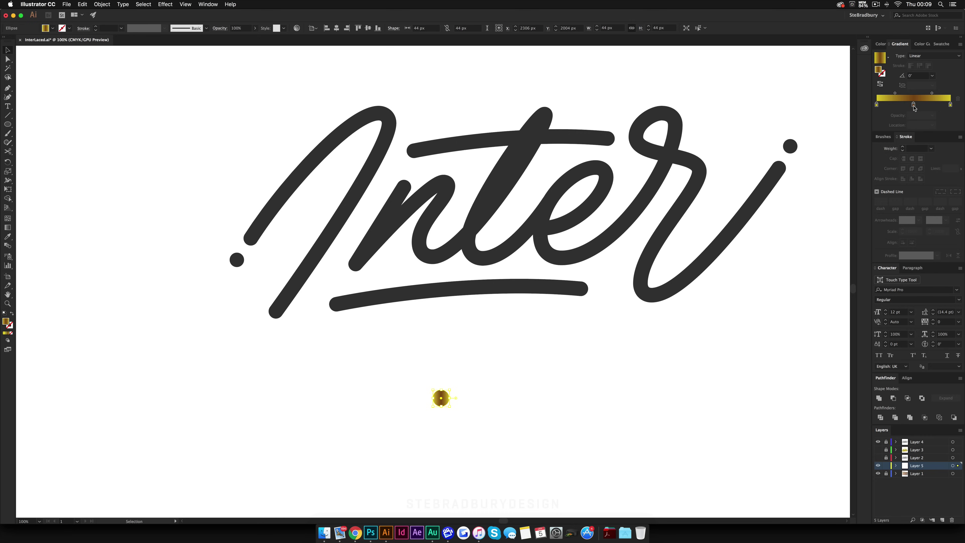
{"action": "left_click", "coordinate": [459, 400]}
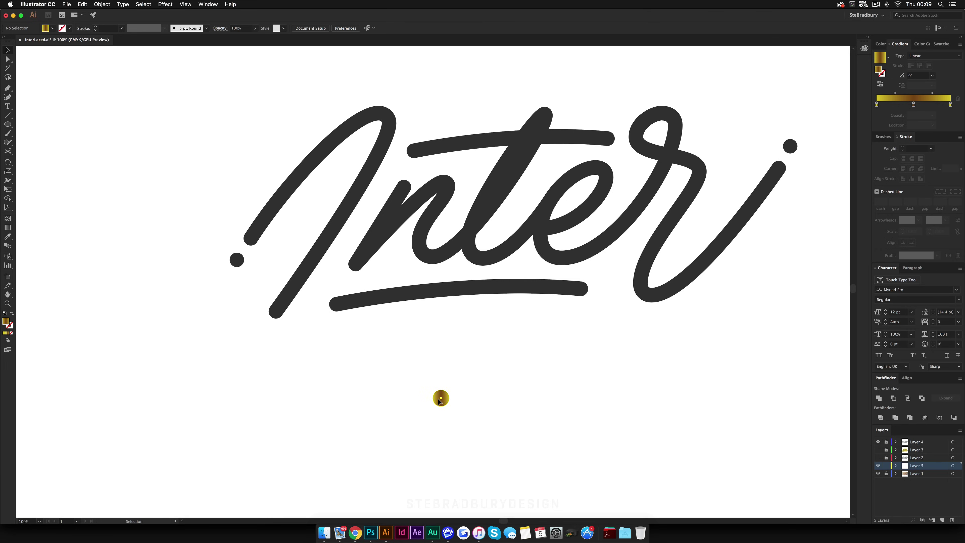
Duplicate the gold circle horizontally and repeat the copy to build an evenly spaced row of 13 circles.
{"action": "left_click_drag", "start_coordinate": [439, 401], "coordinate": [466, 401]}
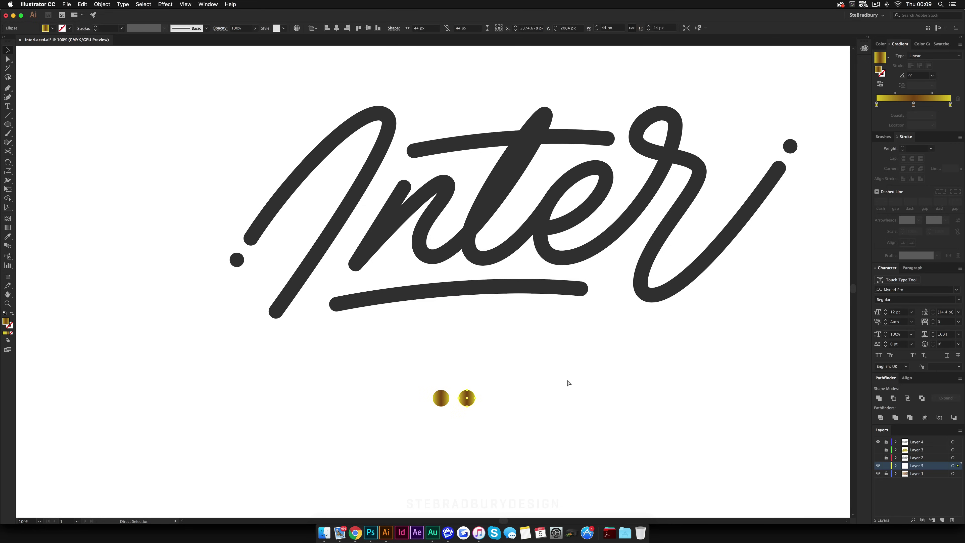
{"action": "key", "text": "super+d"}
{"action": "key", "text": "super+d"}
{"action": "key", "text": "super+d"}
{"action": "key", "text": "super+d"}
{"action": "key", "text": "super+d"}
{"action": "key", "text": "super+d"}
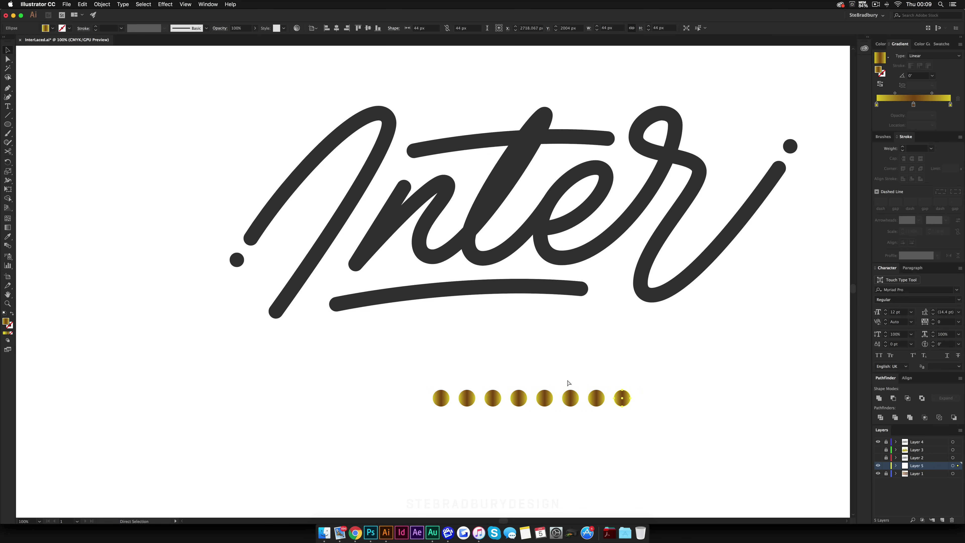
{"action": "key", "text": "super+d"}
{"action": "key", "text": "super+d"}
{"action": "key", "text": "super+d"}
{"action": "key", "text": "super+d"}
{"action": "key", "text": "super+d"}
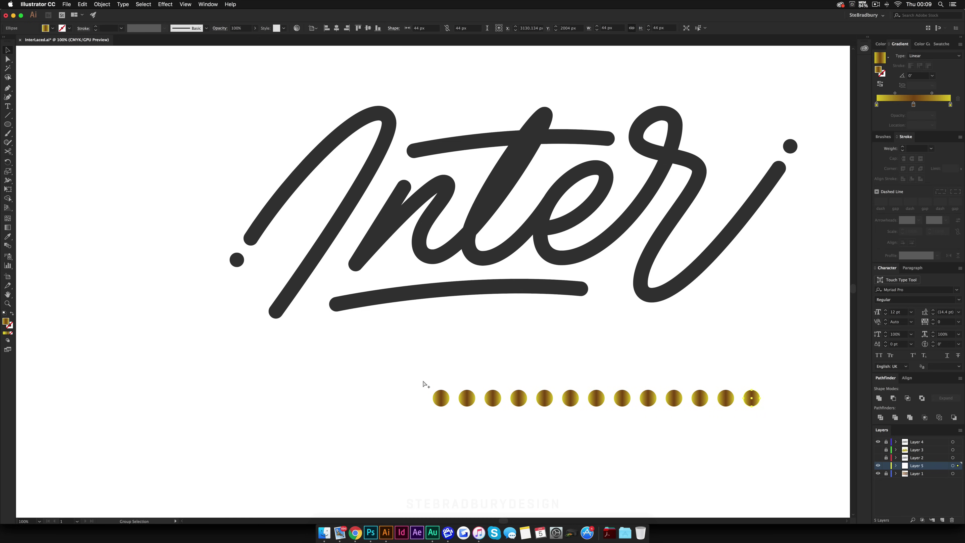
Select the whole row of gold circles and blend them into one bar.
{"action": "key", "text": "super+minus"}
{"action": "key", "text": "v"}
{"action": "left_click_drag", "start_coordinate": [420, 378], "coordinate": [740, 444]}
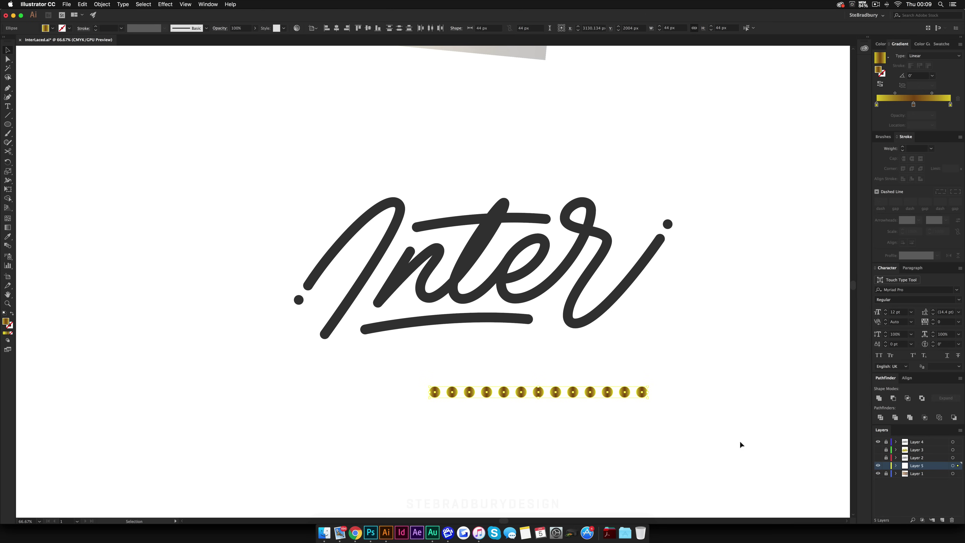
{"action": "left_click", "coordinate": [102, 4]}
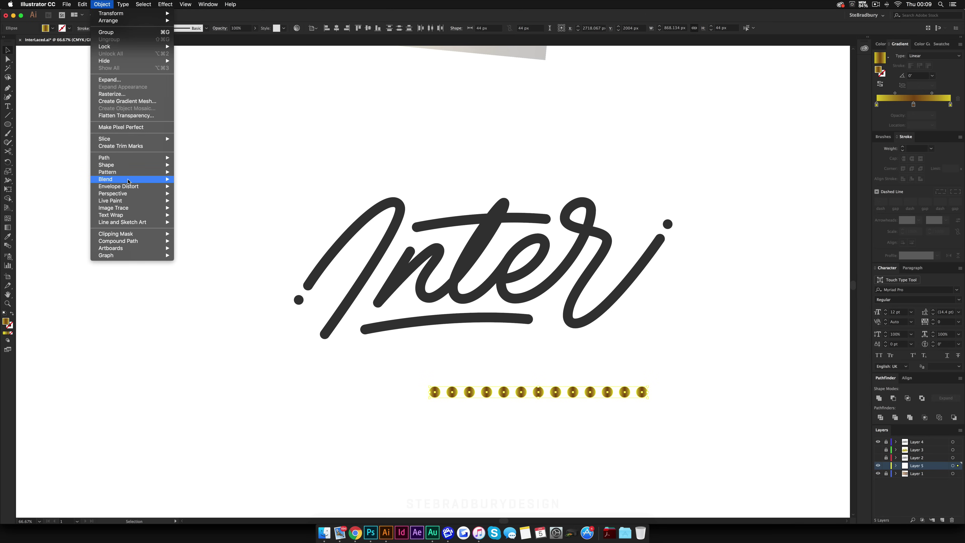
{"action": "mouse_move", "coordinate": [160, 179]}
{"action": "left_click", "coordinate": [204, 180]}
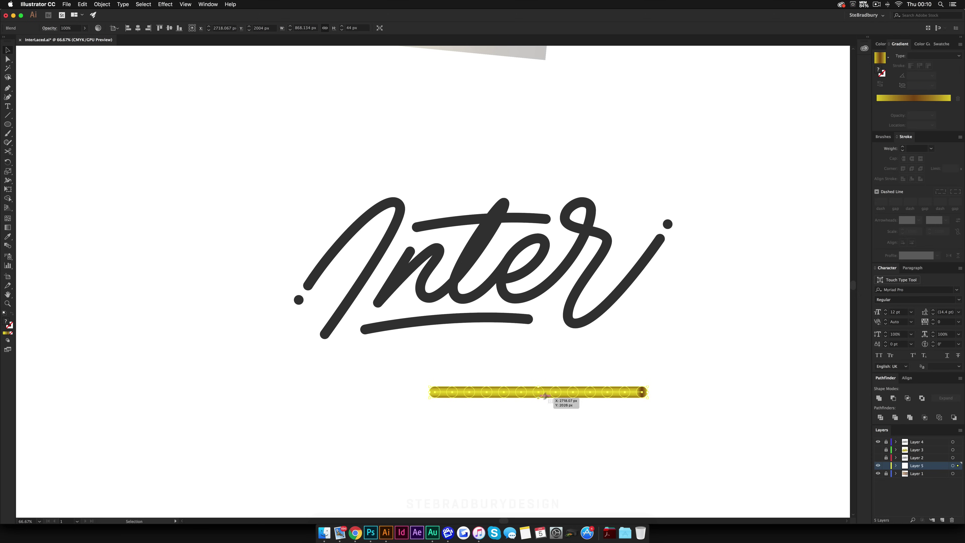
Set the gold bar's blend spacing to Specified Steps with 1000 steps, then deselect the bar.
{"action": "left_click", "coordinate": [102, 4]}
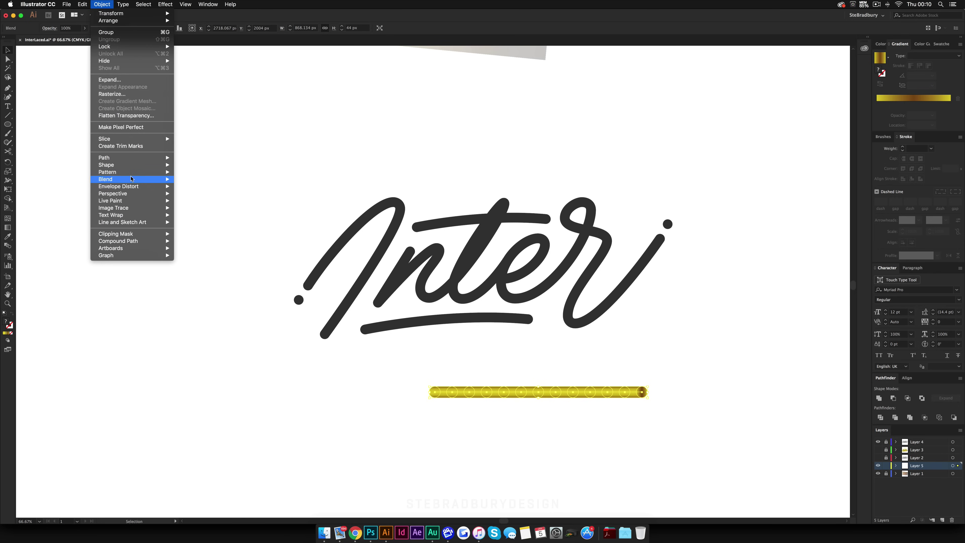
{"action": "left_click", "coordinate": [204, 198]}
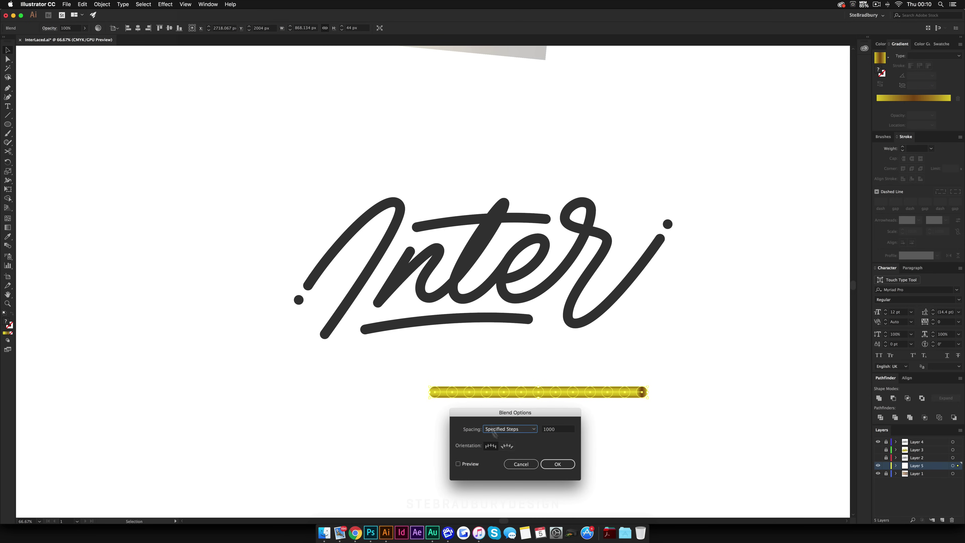
{"action": "left_click", "coordinate": [520, 433]}
{"action": "left_click", "coordinate": [499, 438]}
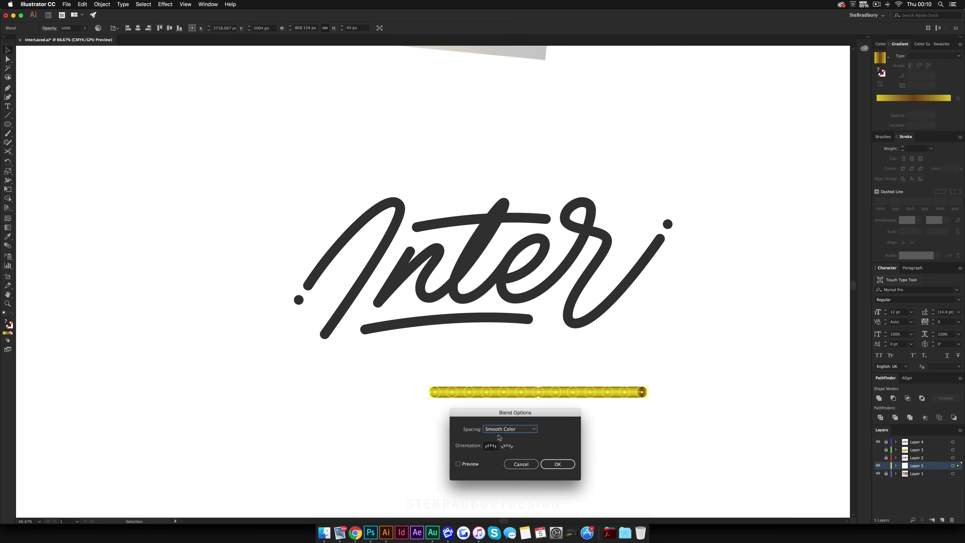
{"action": "left_click", "coordinate": [515, 432]}
{"action": "left_click", "coordinate": [509, 441]}
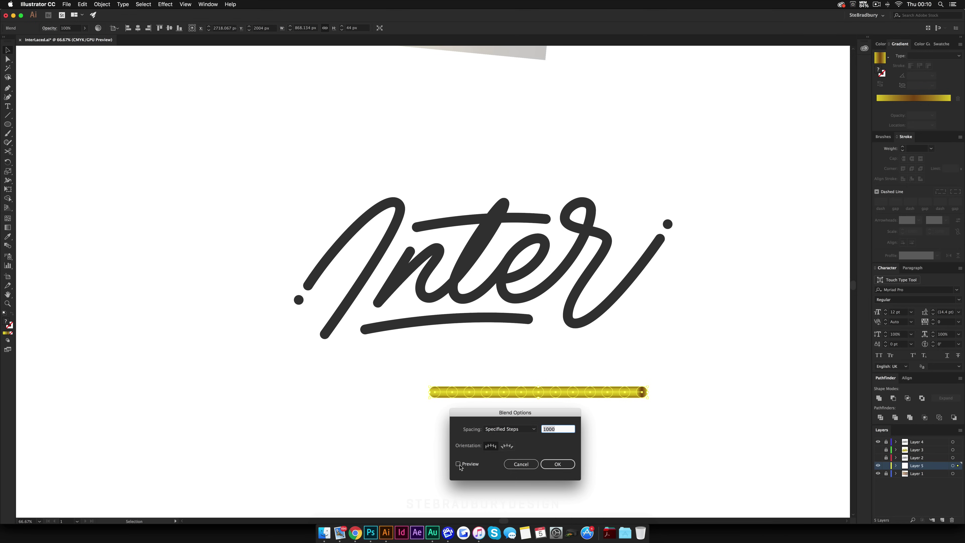
{"action": "left_click", "coordinate": [555, 466]}
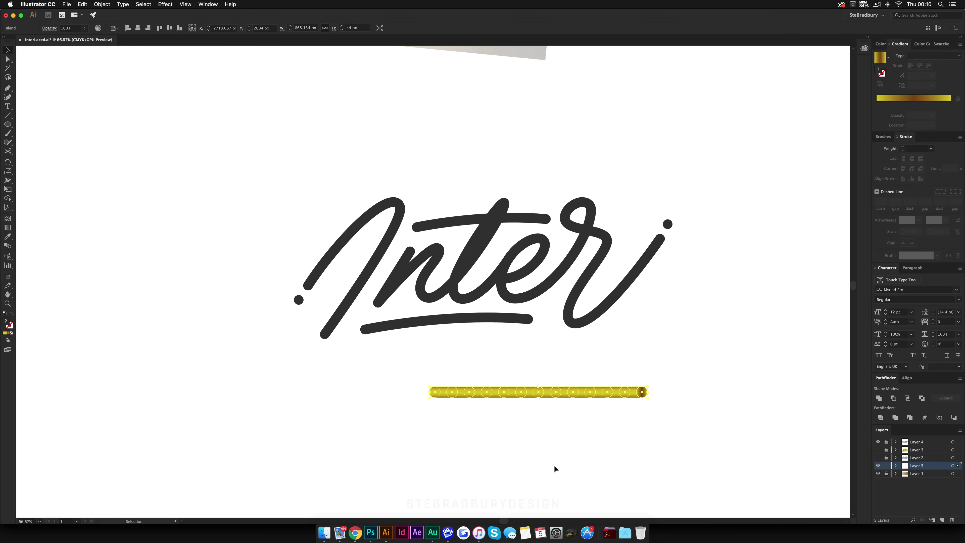
{"action": "left_click", "coordinate": [557, 437]}
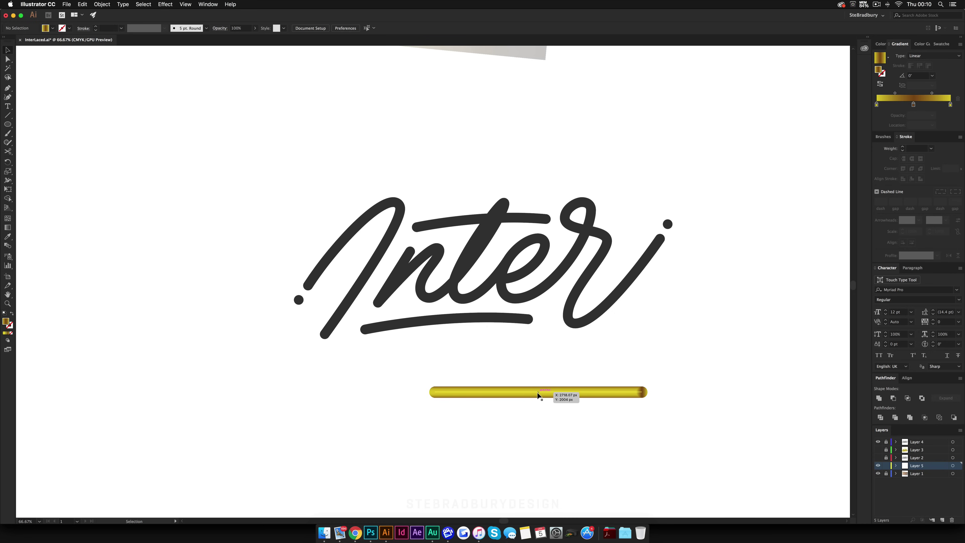
Duplicate the blended gold bar downward and repeat the copy to make a stack of eight bars, then deselect.
{"action": "left_click_drag", "start_coordinate": [538, 396], "coordinate": [538, 421]}
{"action": "key", "text": "a"}
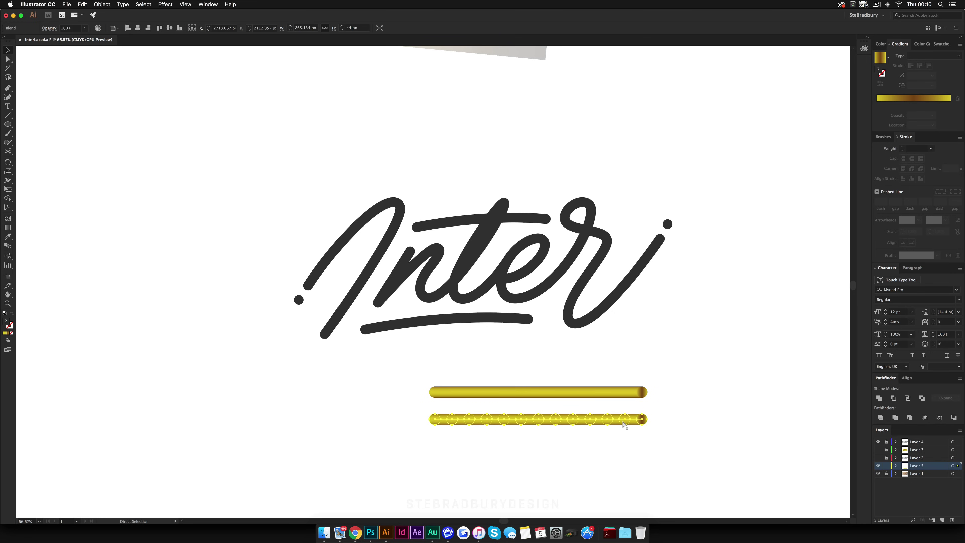
{"action": "key", "text": "super+d"}
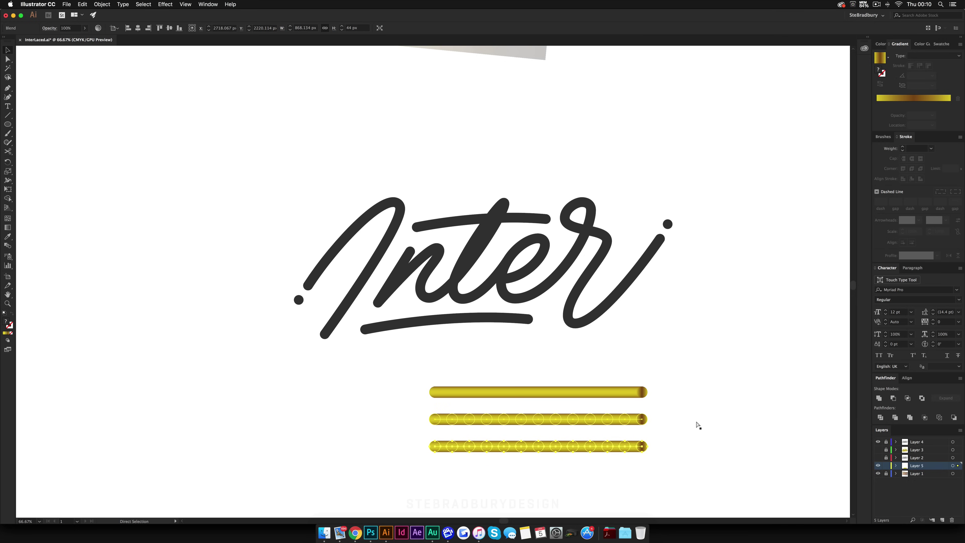
{"action": "key", "text": "super+d"}
{"action": "key", "text": "super+d"}
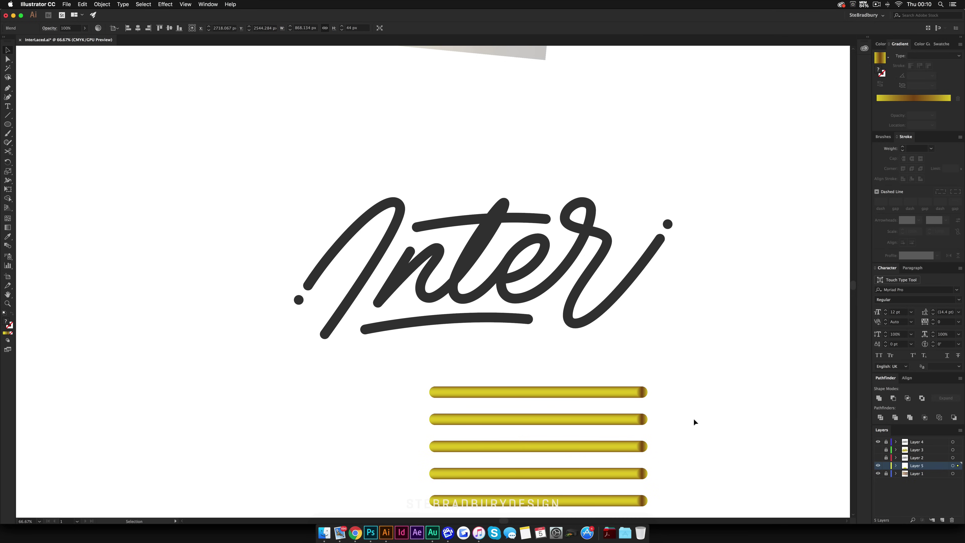
{"action": "scroll", "coordinate": [694, 418], "scroll_direction": "down", "scroll_amount": 3}
{"action": "key", "text": "super+d"}
{"action": "key", "text": "super+d"}
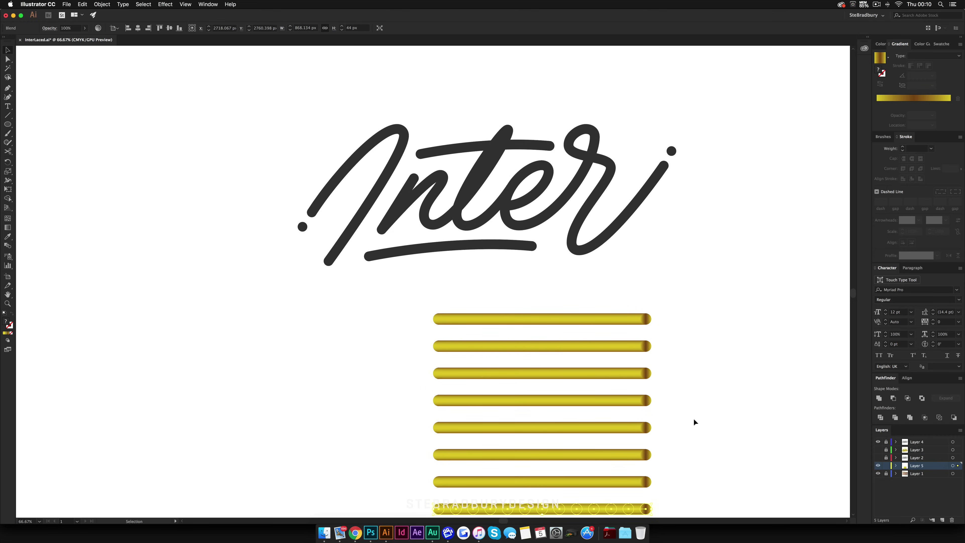
{"action": "scroll", "coordinate": [694, 417], "scroll_direction": "down", "scroll_amount": 1}
{"action": "scroll", "coordinate": [694, 418], "scroll_direction": "up", "scroll_amount": 2}
{"action": "left_click", "coordinate": [694, 418]}
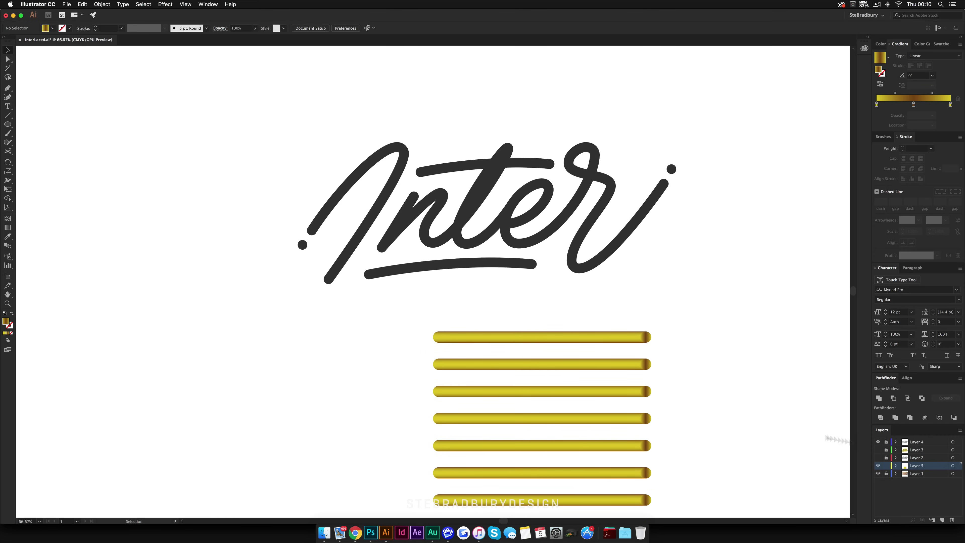
Unlock Layer 4 and replace the spine of the second gold bar with the I path, then deselect.
{"action": "left_click", "coordinate": [886, 442]}
{"action": "left_click", "coordinate": [374, 218]}
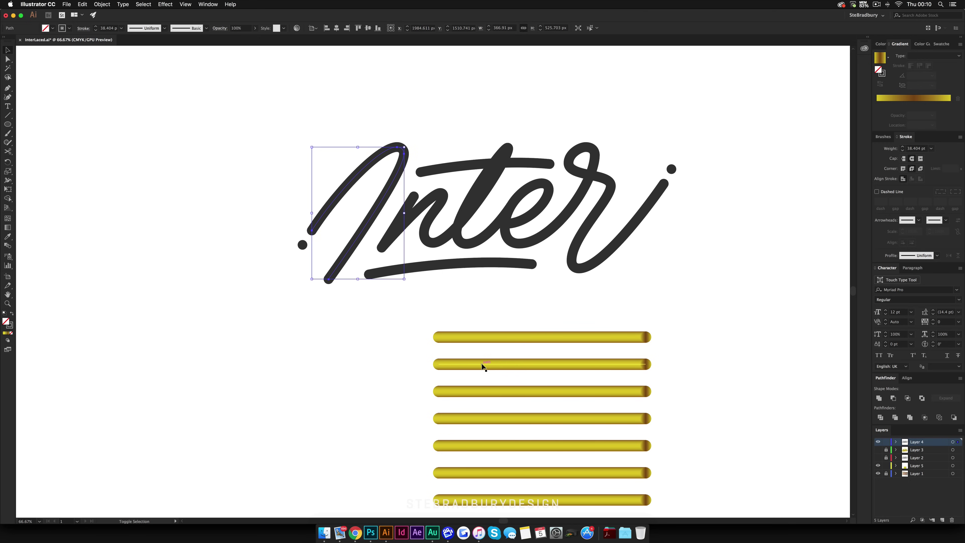
{"action": "left_click", "coordinate": [489, 364], "text": "shift"}
{"action": "left_click", "coordinate": [103, 4]}
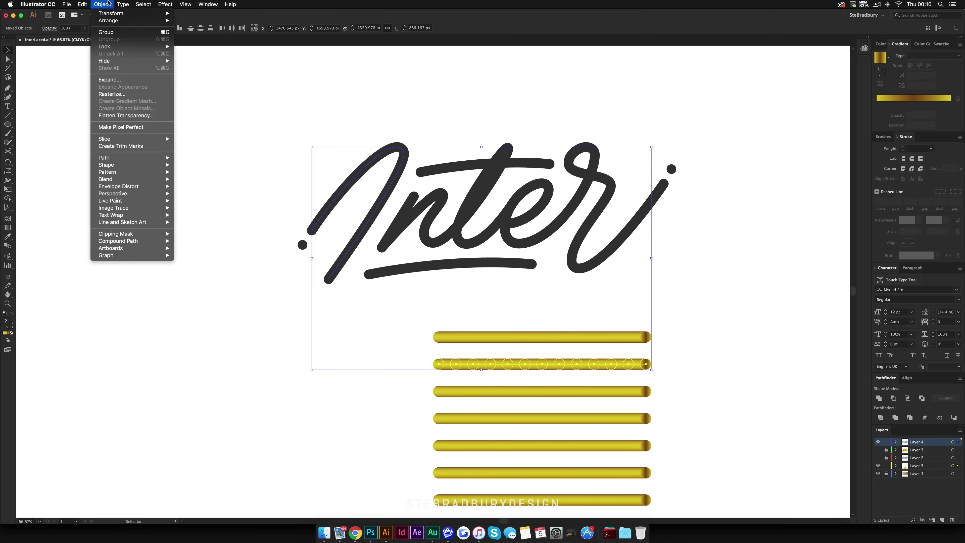
{"action": "mouse_move", "coordinate": [125, 179]}
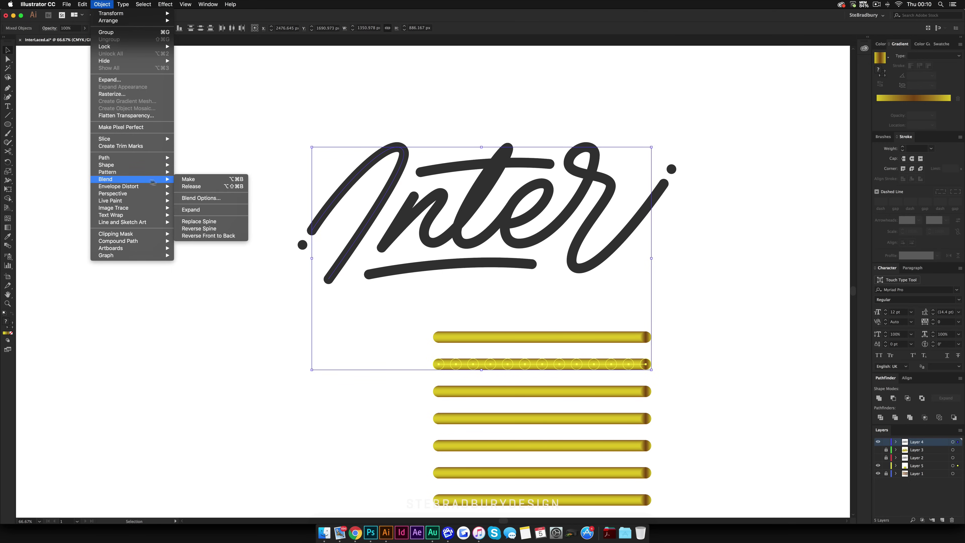
{"action": "left_click", "coordinate": [206, 221]}
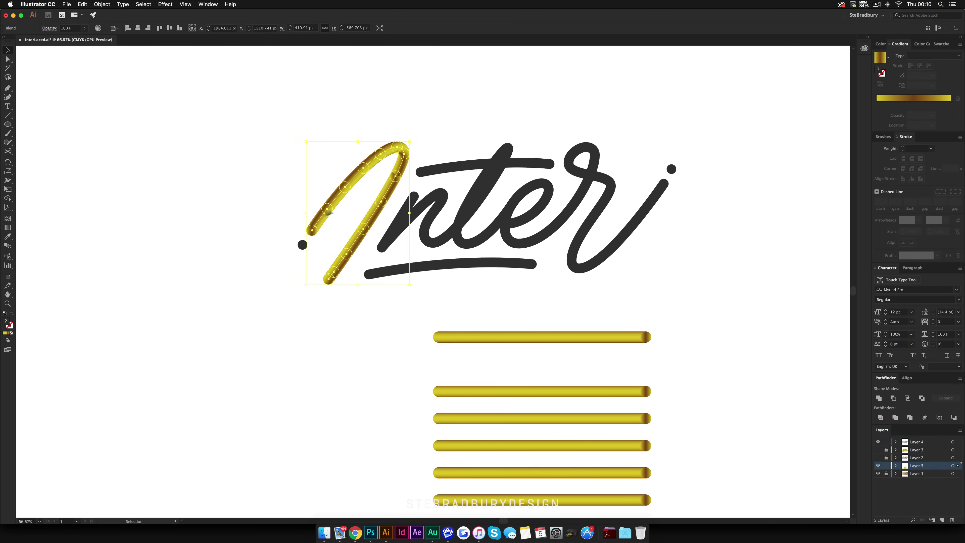
{"action": "left_click", "coordinate": [315, 206]}
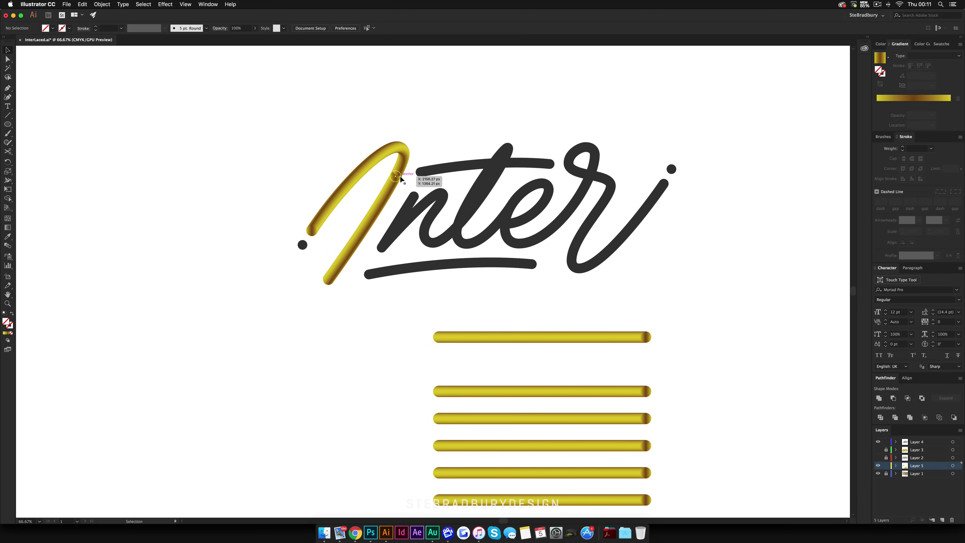
Remove the single blend circle that causes the visible seam near the upper bend of the gold I.
{"action": "scroll", "coordinate": [401, 180], "scroll_direction": "up", "scroll_amount": 3}
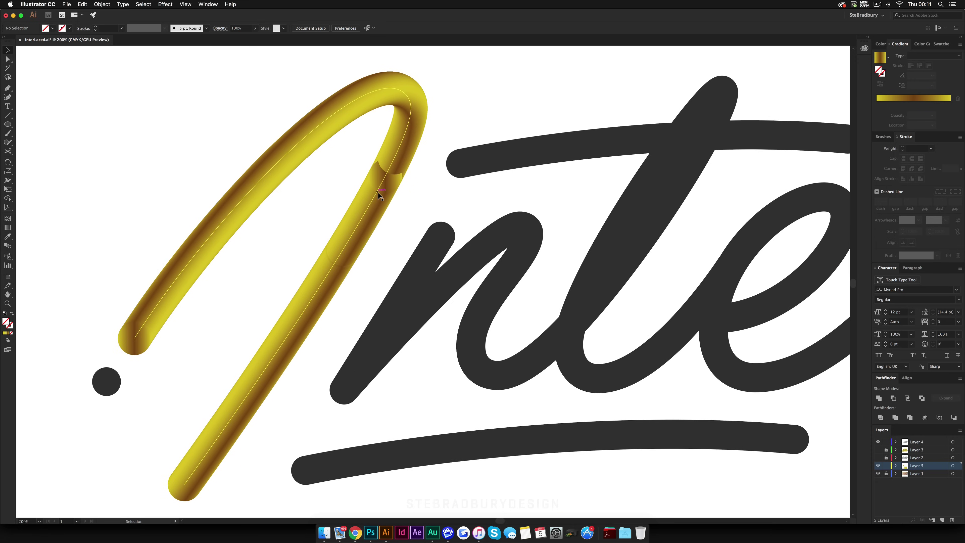
{"action": "left_click", "coordinate": [8, 59]}
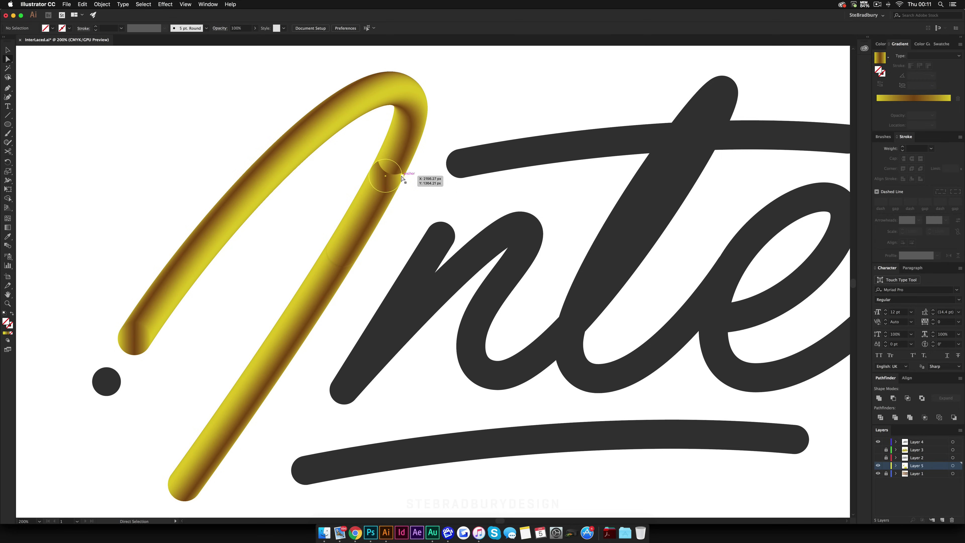
{"action": "left_click", "coordinate": [395, 186]}
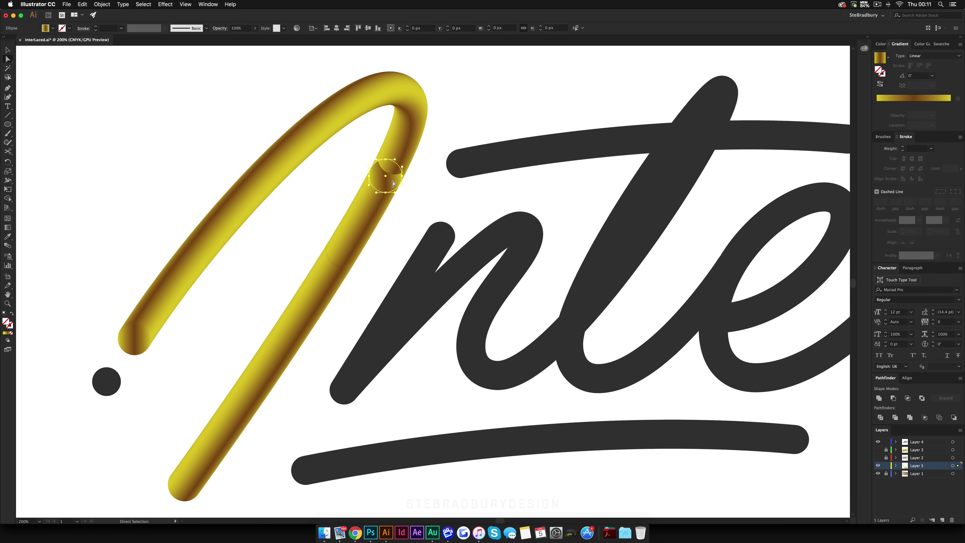
{"action": "left_click", "coordinate": [439, 199]}
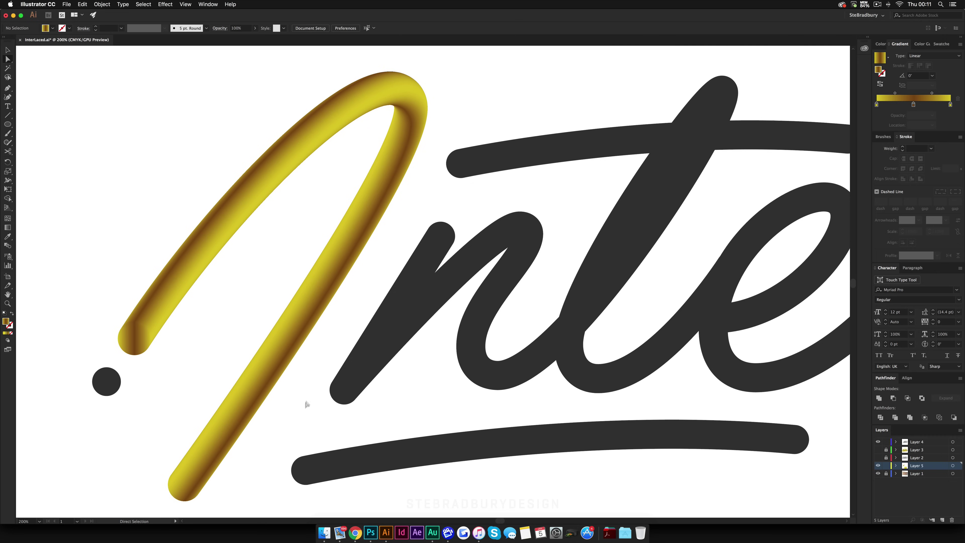
Replace the spine of the second remaining gold bar with the connected n and t path, then deselect.
{"action": "left_click", "coordinate": [4, 50]}
{"action": "scroll", "coordinate": [190, 161], "scroll_direction": "down", "scroll_amount": 1}
{"action": "scroll", "coordinate": [202, 179], "scroll_direction": "down", "scroll_amount": 1}
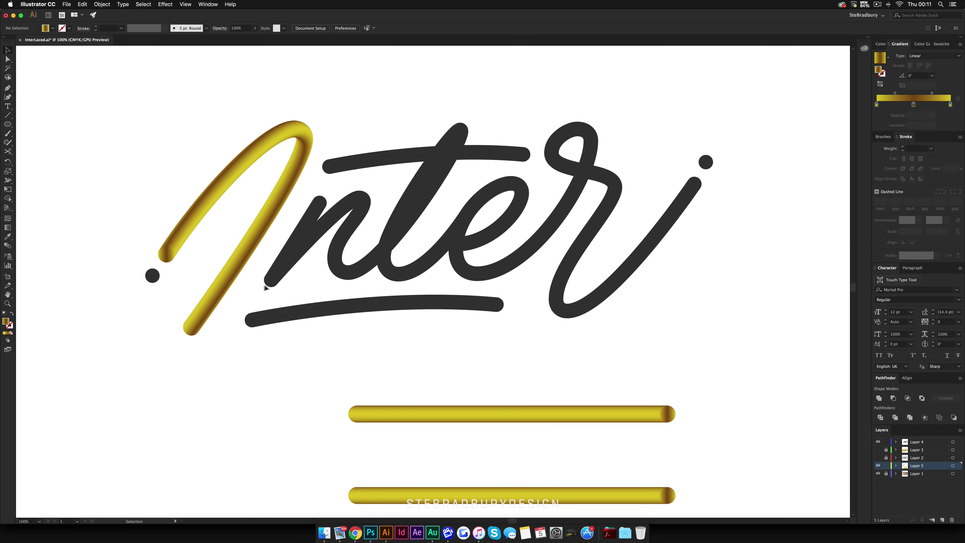
{"action": "left_click", "coordinate": [307, 243]}
{"action": "left_click", "coordinate": [458, 491], "text": "shift"}
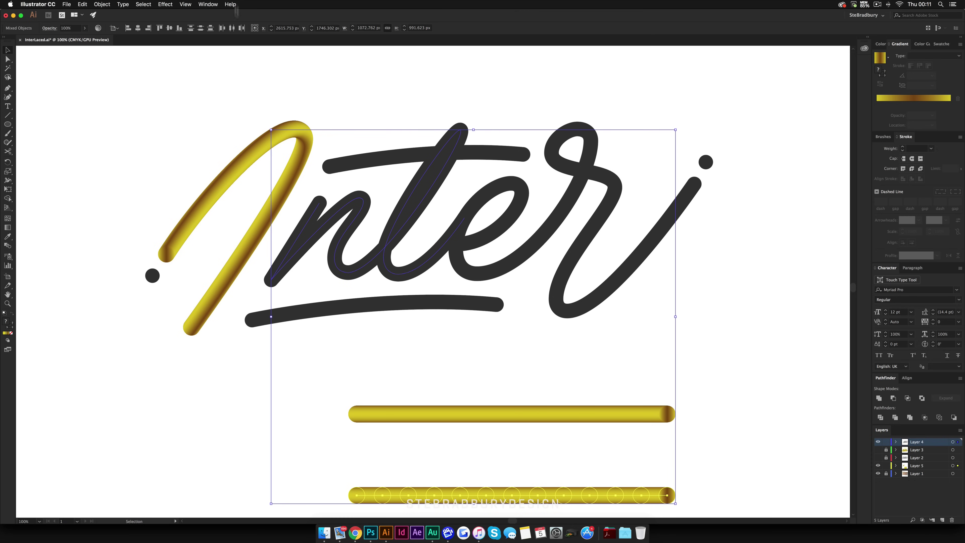
{"action": "left_click", "coordinate": [101, 4]}
{"action": "mouse_move", "coordinate": [123, 179]}
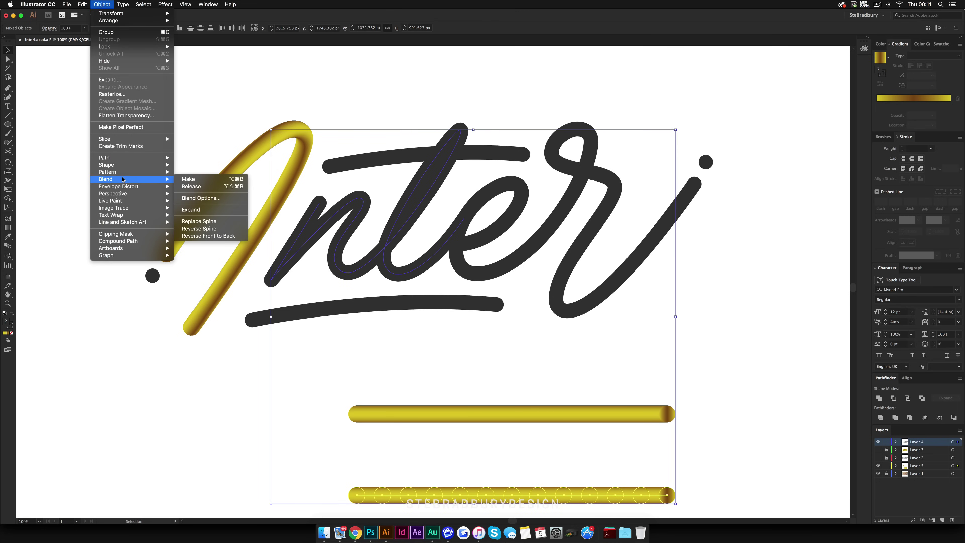
{"action": "left_click", "coordinate": [199, 221]}
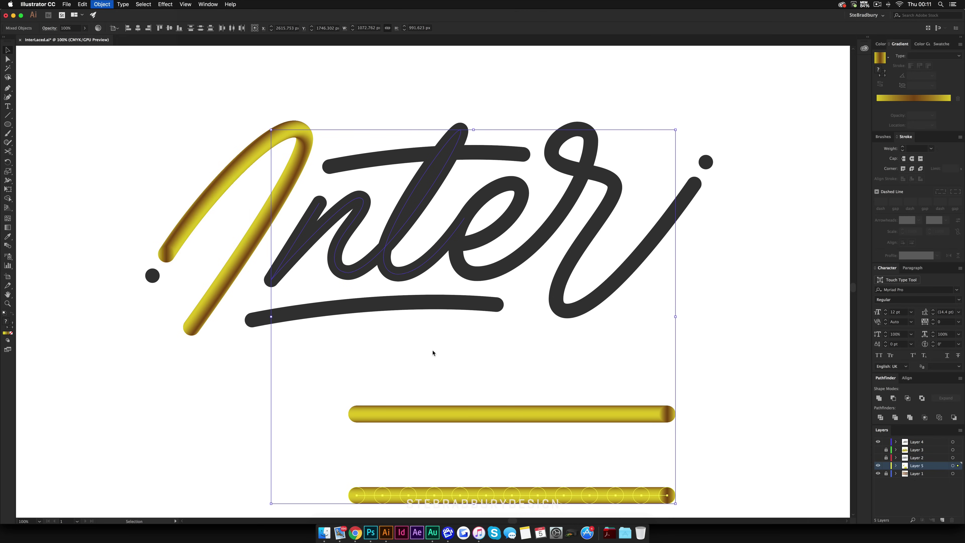
{"action": "left_click", "coordinate": [433, 350]}
Remove the single blend circle that causes the seam on the upper stem of the gold t.
{"action": "scroll", "coordinate": [375, 240], "scroll_direction": "up", "scroll_amount": 2}
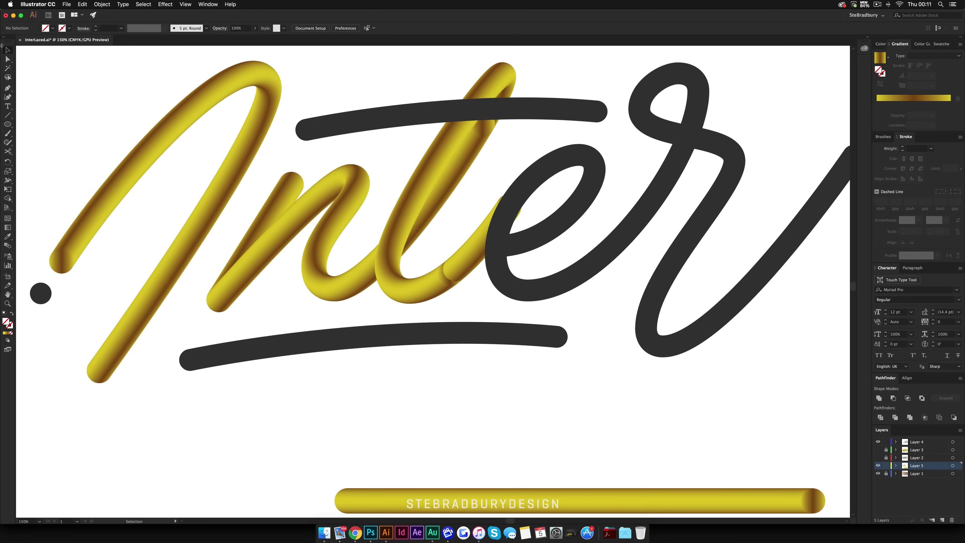
{"action": "key", "text": "a"}
{"action": "left_click", "coordinate": [482, 123]}
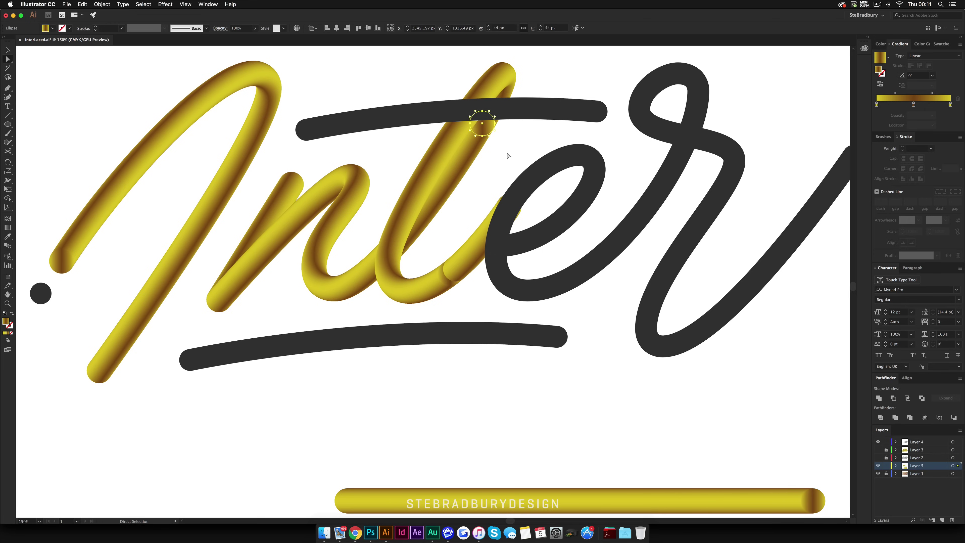
{"action": "left_click", "coordinate": [517, 163]}
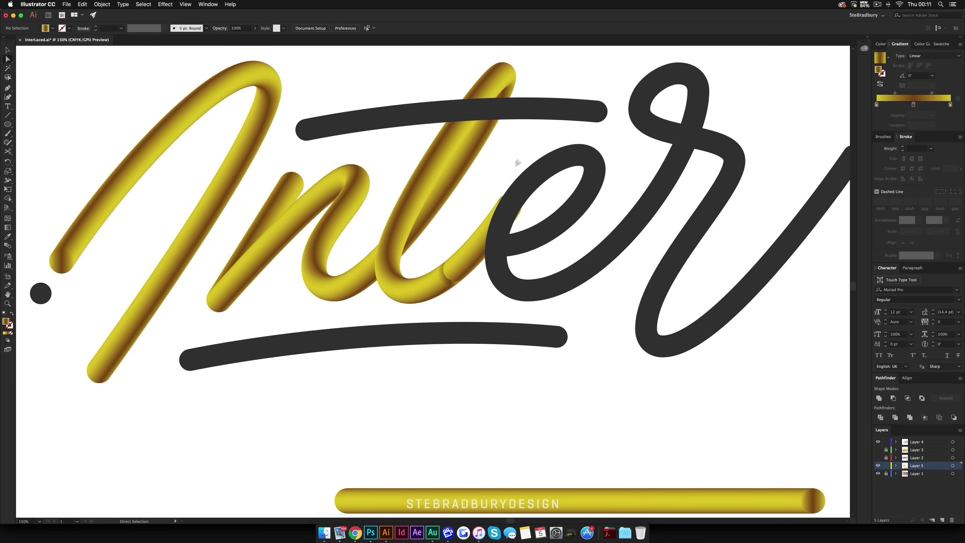
Remove the single blend circle that causes the seam on the lower curve of the gold t, then deselect.
{"action": "left_click", "coordinate": [449, 285]}
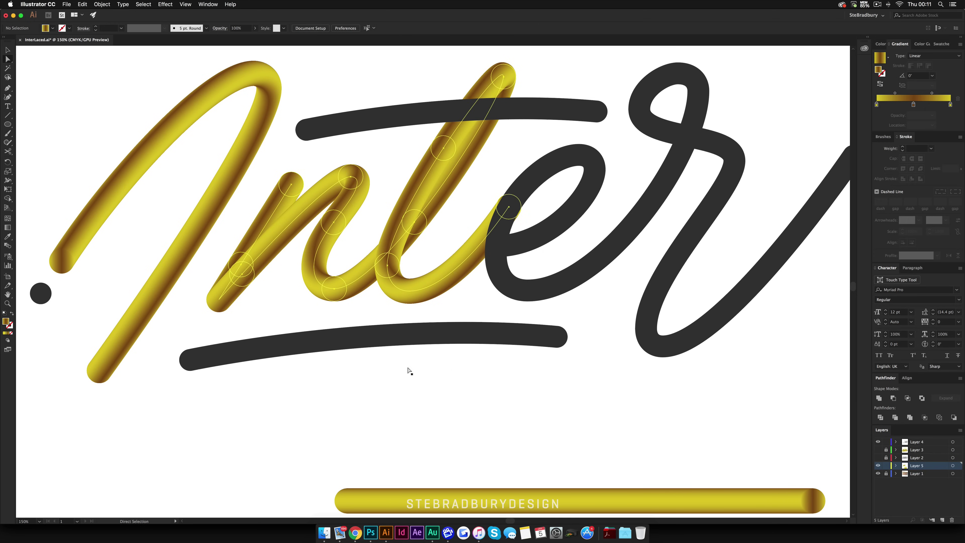
{"action": "left_click", "coordinate": [298, 321]}
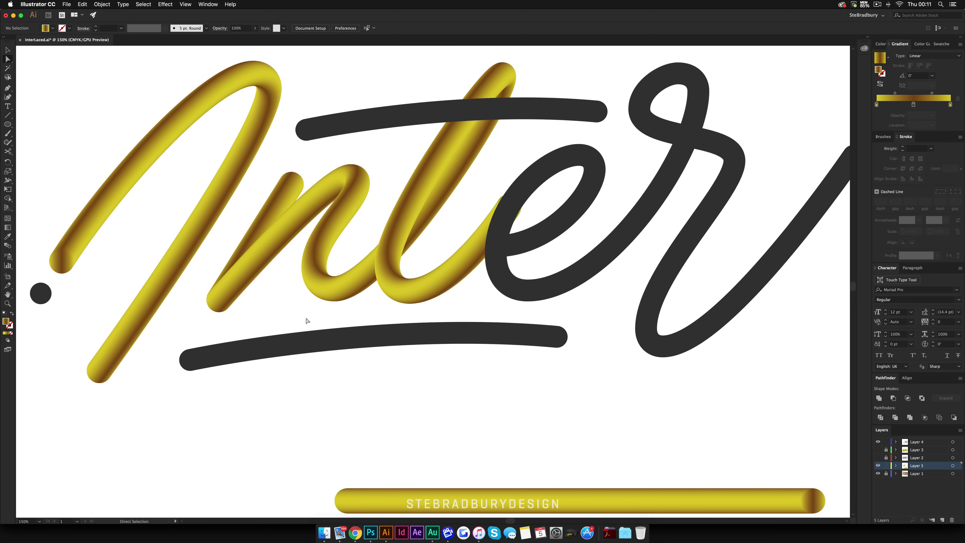
Try reversing the front-to-back order of the gold n and t blend, then deselect it.
{"action": "left_click", "coordinate": [8, 49]}
{"action": "key", "text": "super+1"}
{"action": "left_click", "coordinate": [301, 277]}
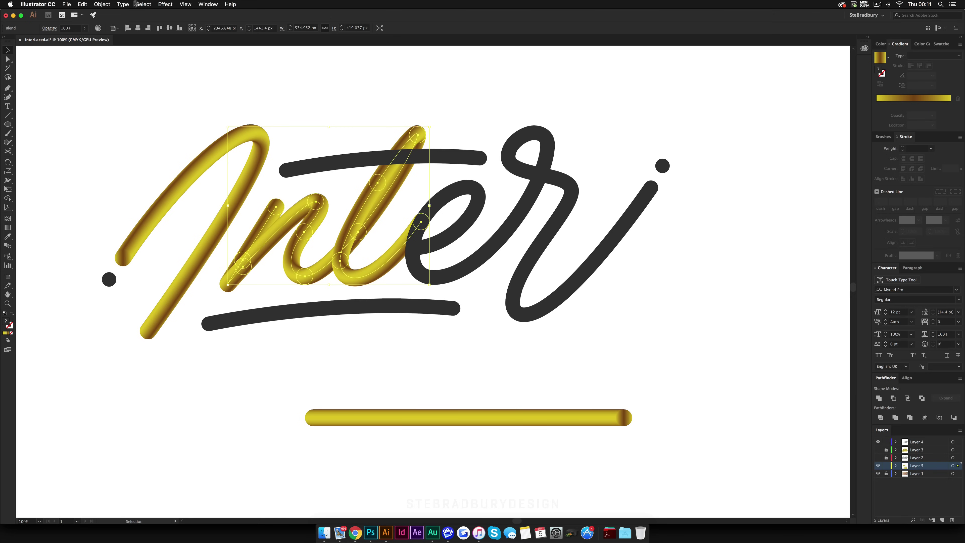
{"action": "left_click", "coordinate": [106, 6]}
{"action": "mouse_move", "coordinate": [152, 179]}
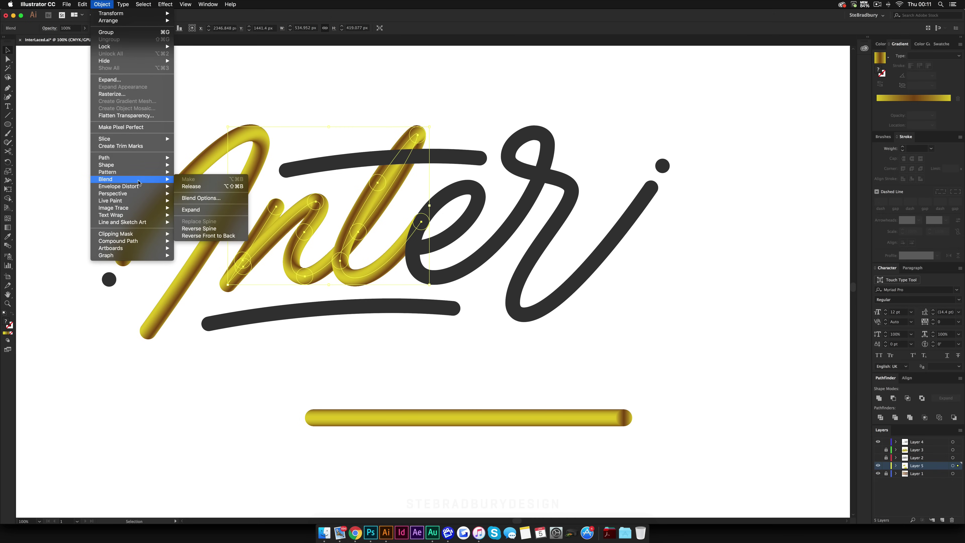
{"action": "left_click", "coordinate": [205, 236]}
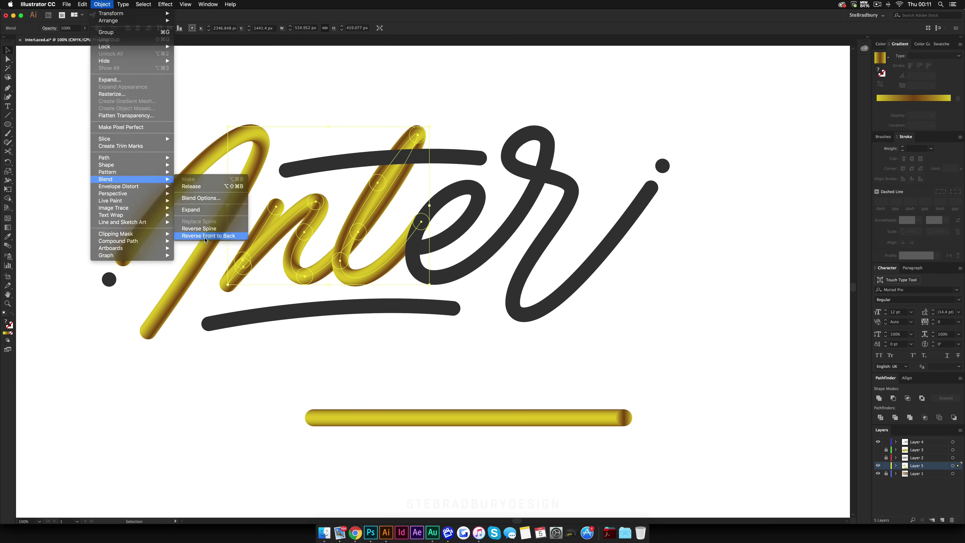
{"action": "left_click", "coordinate": [283, 312]}
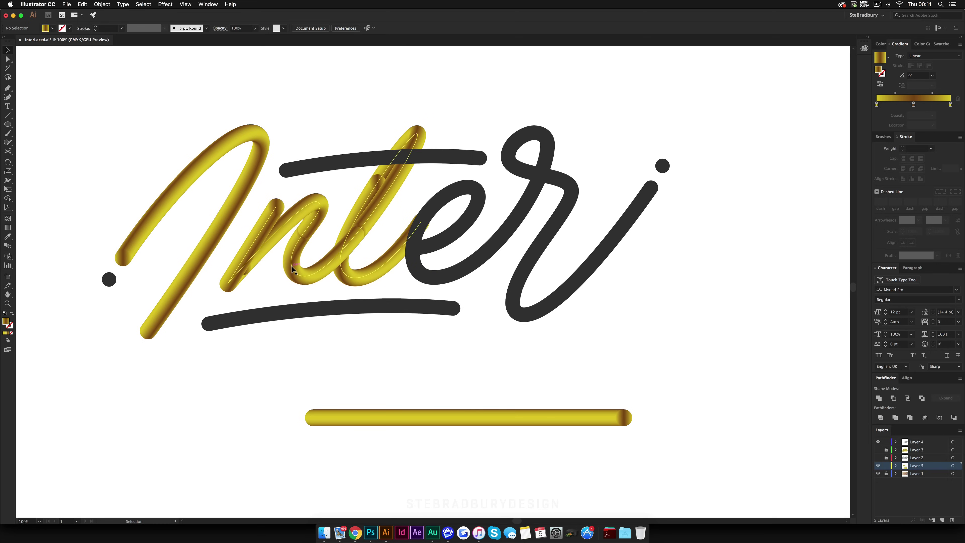
Inspect the reversed n and t blend up close and undo the front-to-back reversal.
{"action": "scroll", "coordinate": [293, 269], "scroll_direction": "up", "scroll_amount": 2}
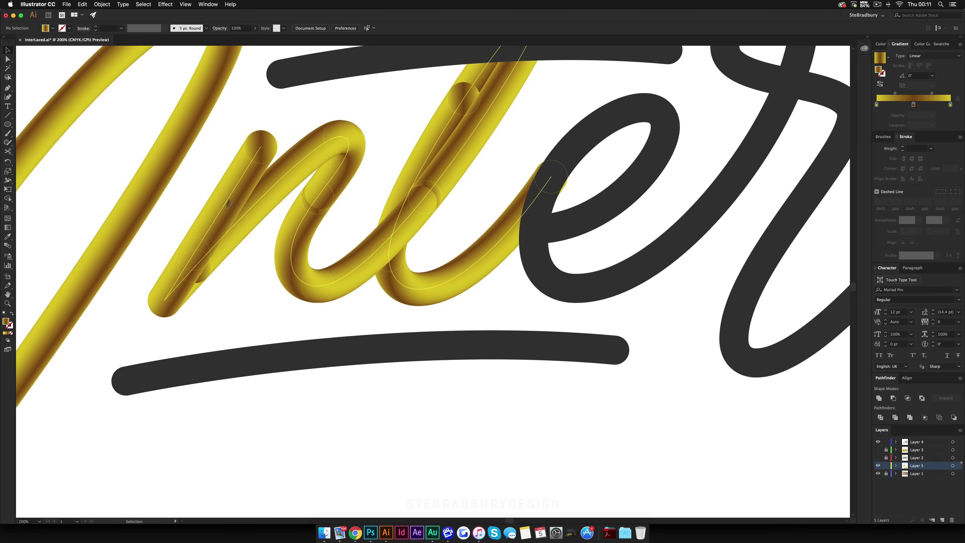
{"action": "key", "text": "a"}
{"action": "left_click", "coordinate": [306, 156]}
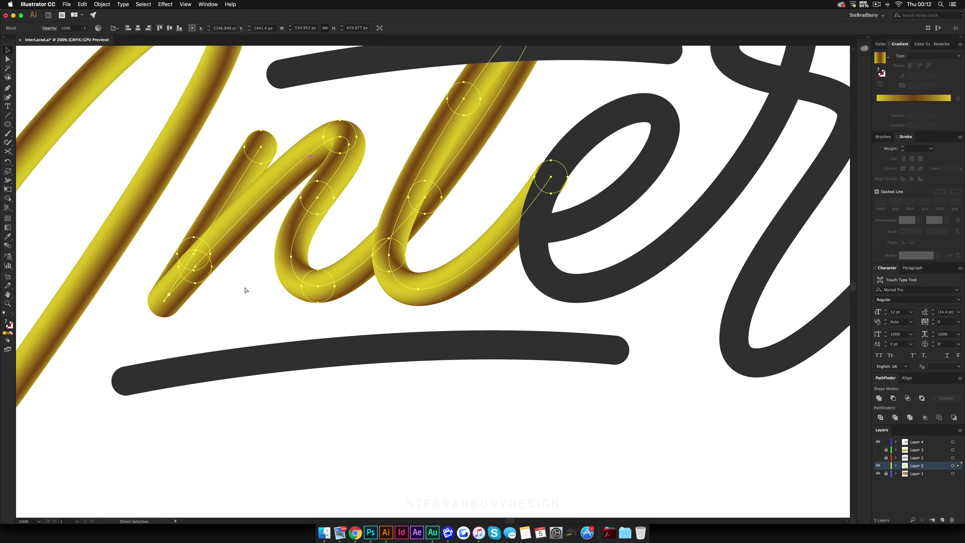
{"action": "left_click", "coordinate": [246, 288]}
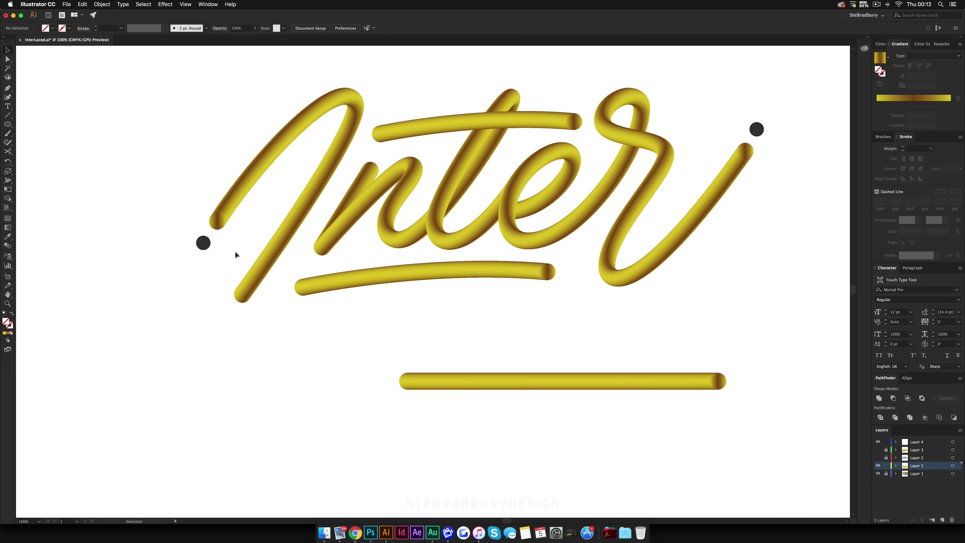
Copy the gold gradient circle at the start of the I and place the copy on the dark dot beside it.
{"action": "left_click", "coordinate": [218, 226]}
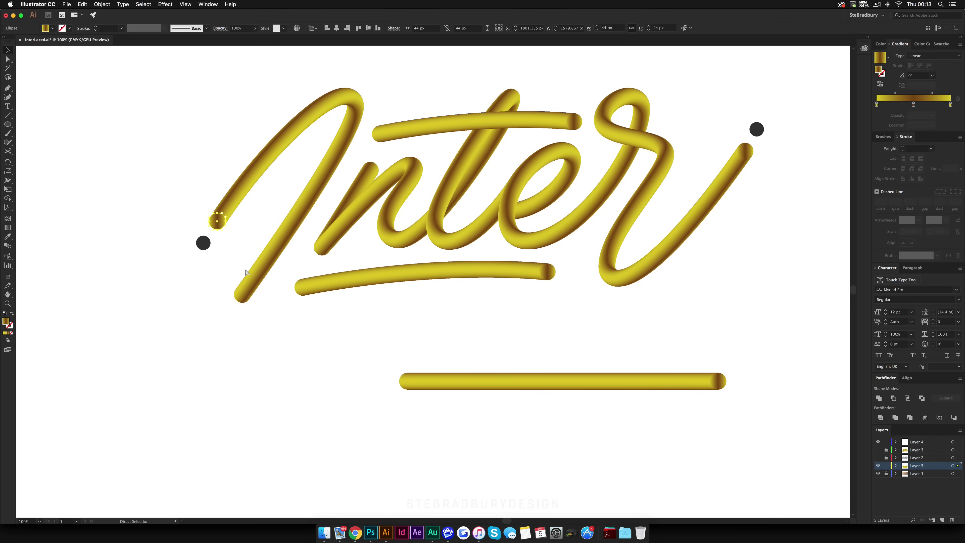
{"action": "key", "text": "super+x"}
{"action": "key", "text": "super+v"}
{"action": "left_click", "coordinate": [371, 318]}
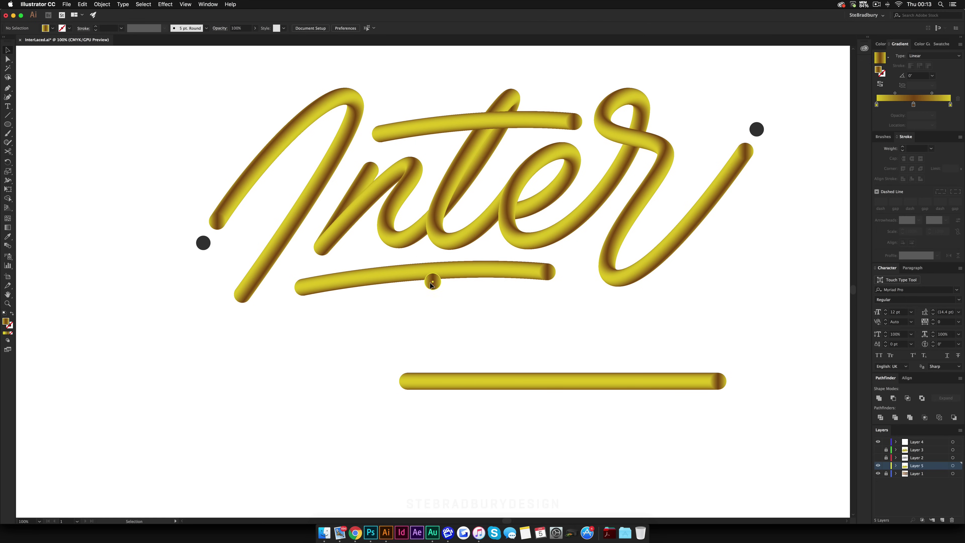
{"action": "left_click_drag", "start_coordinate": [432, 284], "coordinate": [202, 246]}
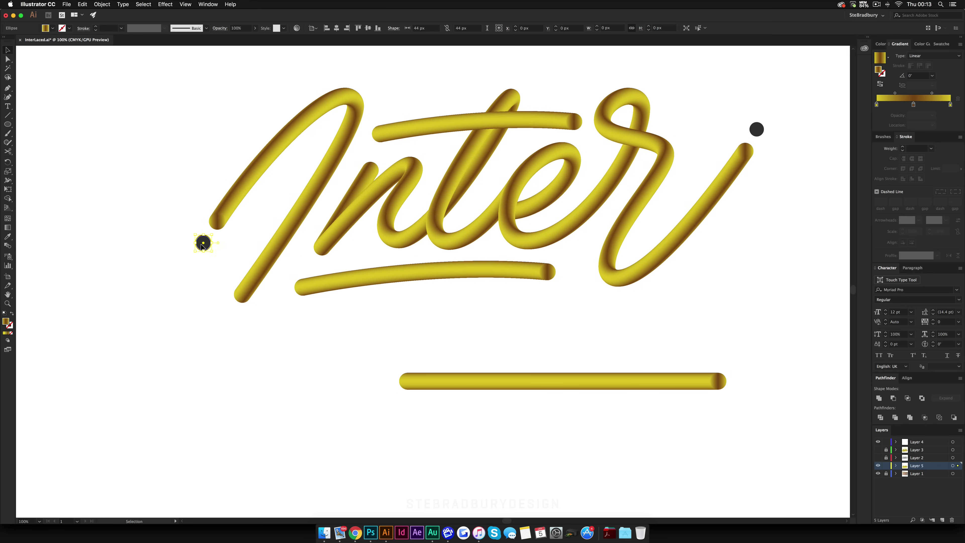
{"action": "left_click", "coordinate": [200, 263]}
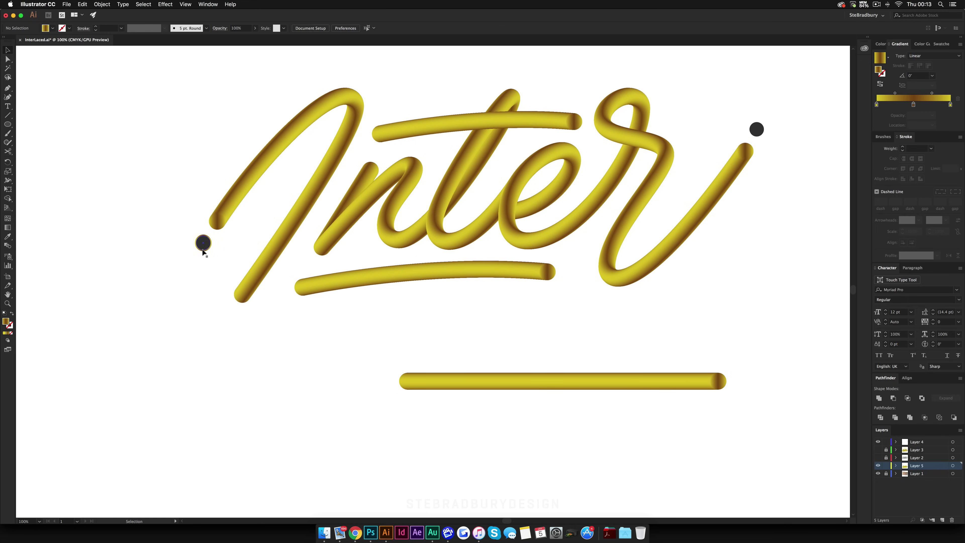
Delete the dark dot beside the I and place a copy of the gold dot over the dark dot above the r's tail.
{"action": "left_click", "coordinate": [204, 245]}
{"action": "key", "text": "Delete"}
{"action": "left_click_drag", "start_coordinate": [204, 245], "coordinate": [760, 133]}
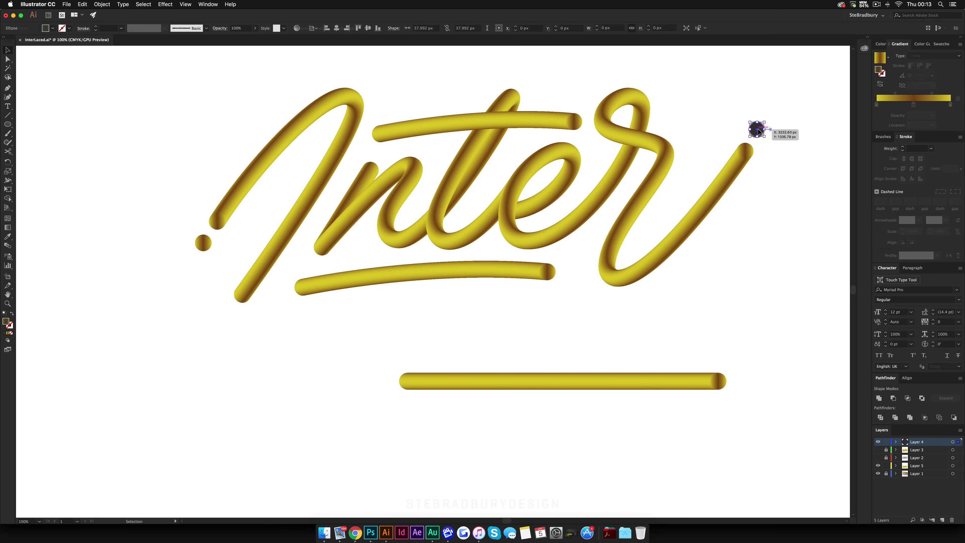
{"action": "key", "text": "super+shift+a"}
Examine the finished gold lettering up close, especially where the crossbar passes over the t's stem.
{"action": "key", "text": "super+minus"}
{"action": "key", "text": "super+minus"}
{"action": "key", "text": "super+plus"}
{"action": "key", "text": "super+plus"}
{"action": "key", "text": "super+plus"}
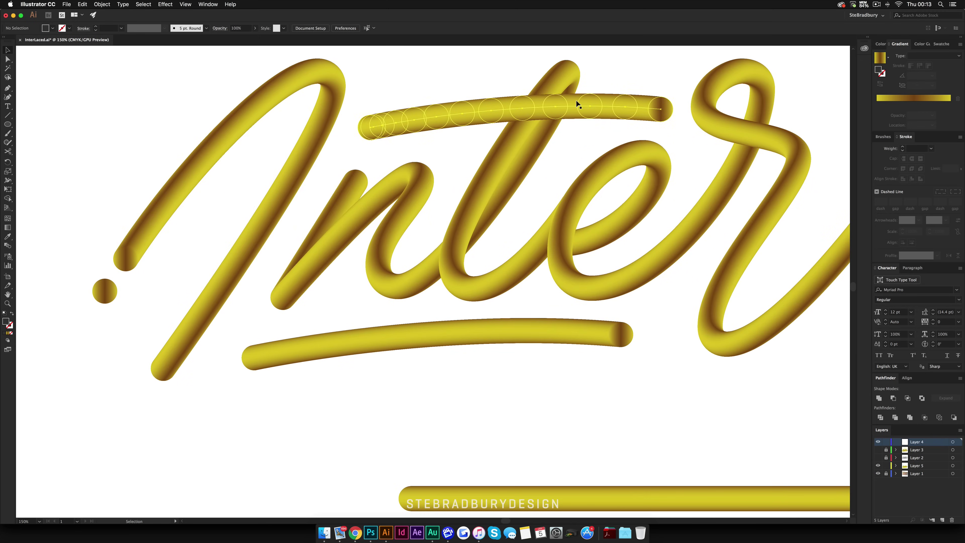
{"action": "left_click", "coordinate": [555, 107]}
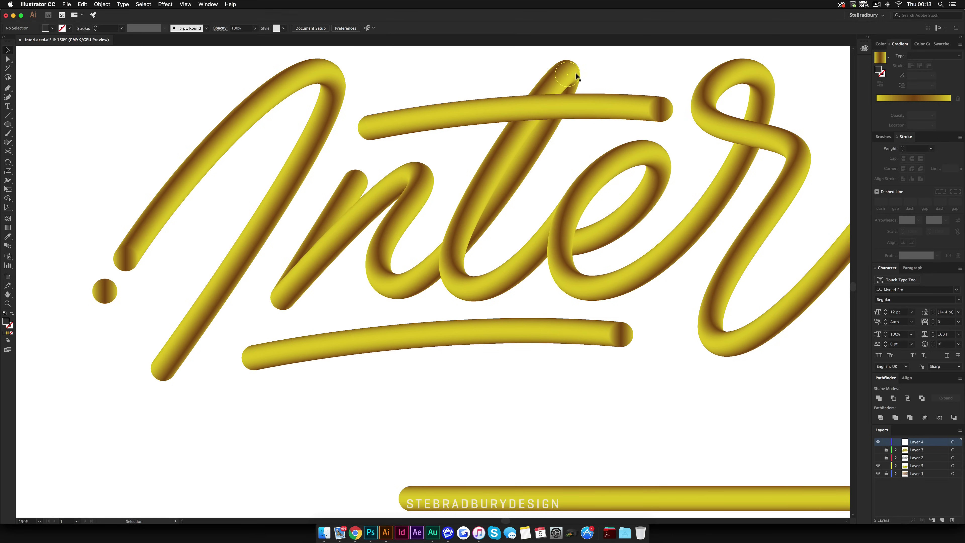
{"action": "left_click", "coordinate": [522, 108]}
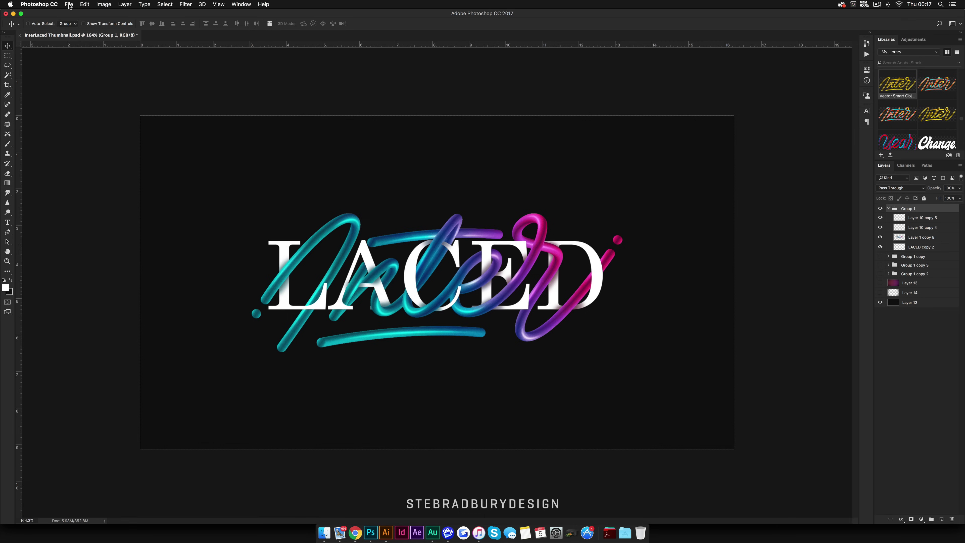
Create a new 1920 x 1080 px document at 300 ppi in RGB Color with a white background.
{"action": "left_click", "coordinate": [69, 4]}
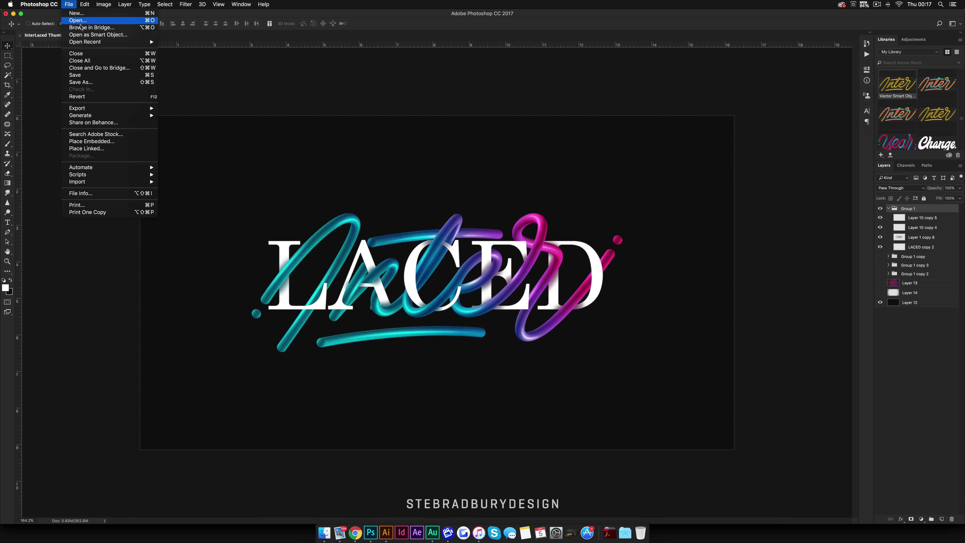
{"action": "left_click", "coordinate": [91, 13]}
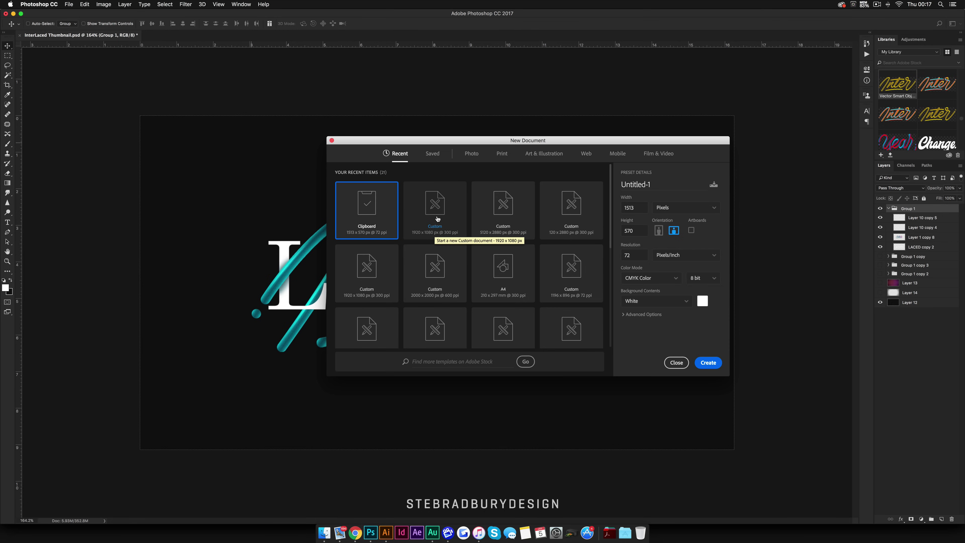
{"action": "left_click", "coordinate": [440, 219]}
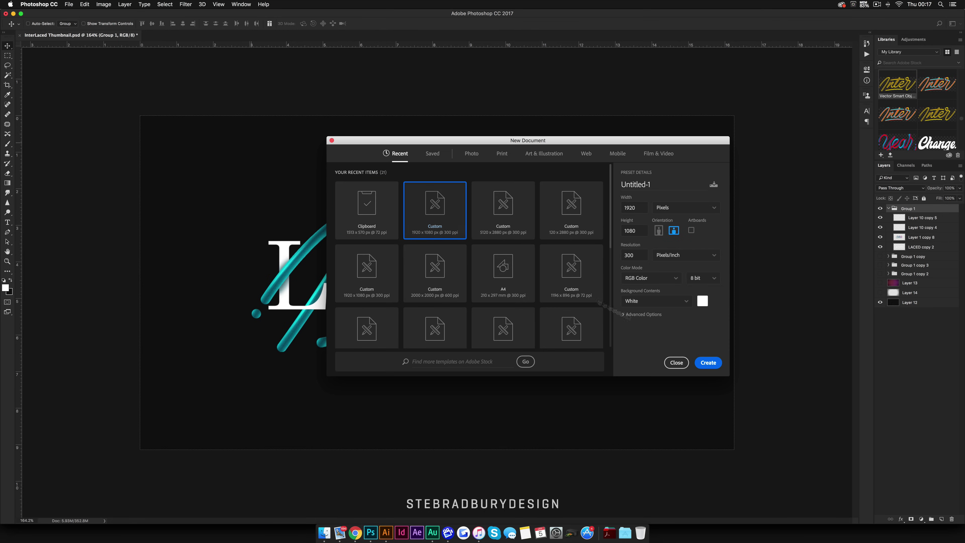
{"action": "left_click", "coordinate": [708, 363]}
Paste the gold Inter lettering and scale it down about its centre to about 8.8 cm wide.
{"action": "key", "text": "super+v"}
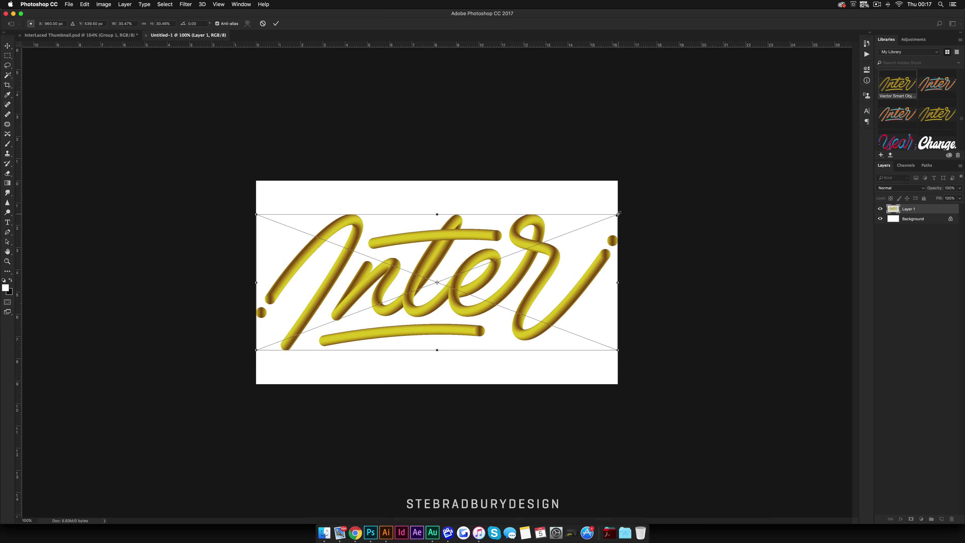
{"action": "left_click_drag", "start_coordinate": [619, 214], "coordinate": [536, 246]}
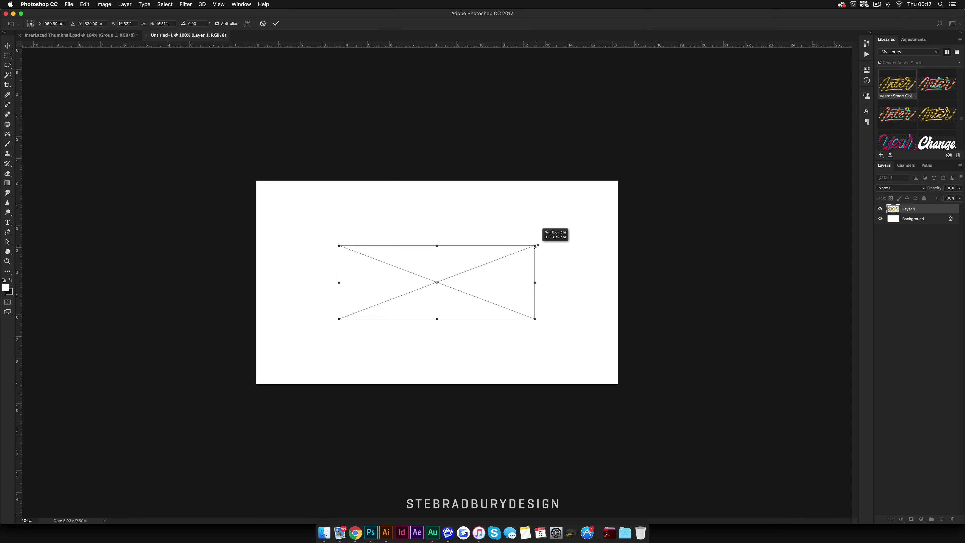
{"action": "key", "text": "Return"}
{"action": "key", "text": "super+0"}
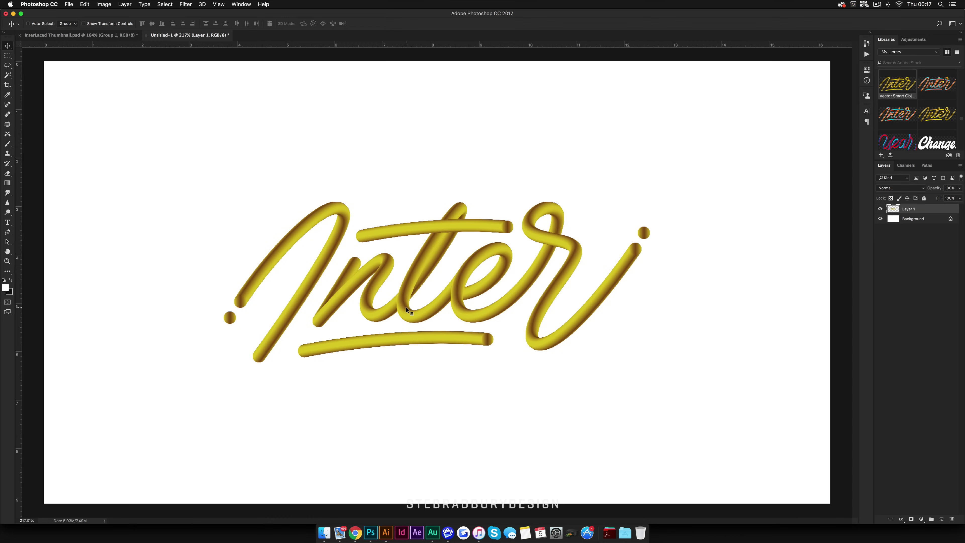
Fill the Background layer with the near-black background colour #0e0e0e.
{"action": "left_click", "coordinate": [914, 219]}
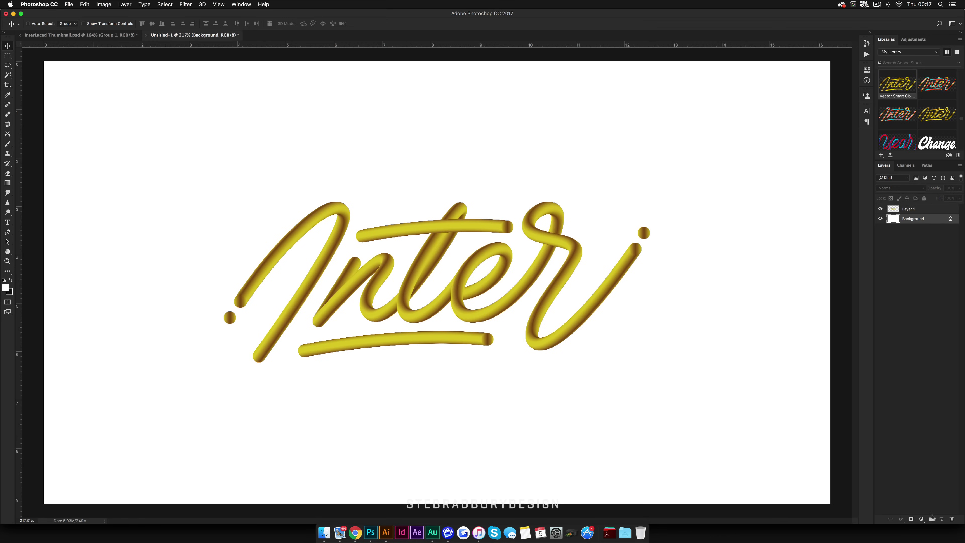
{"action": "left_click", "coordinate": [9, 292]}
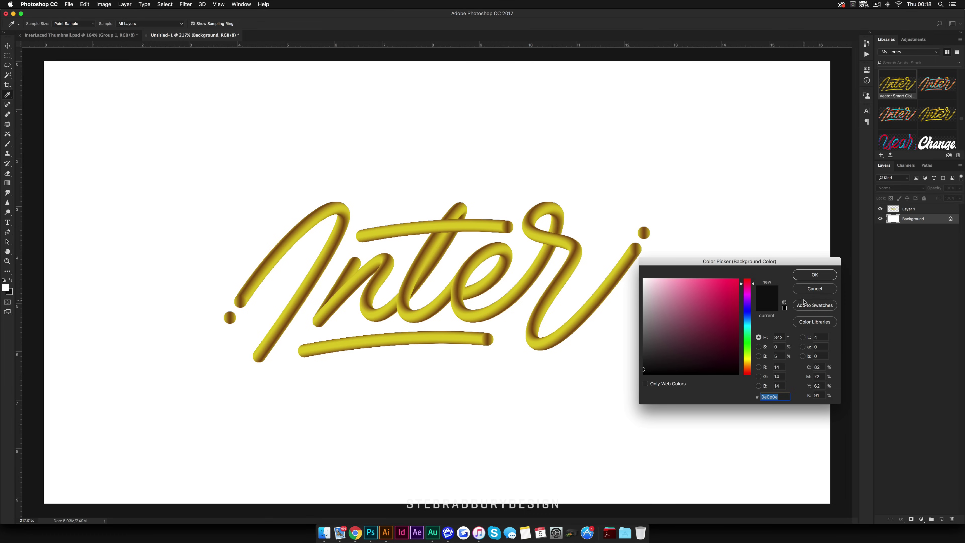
{"action": "left_click", "coordinate": [807, 277]}
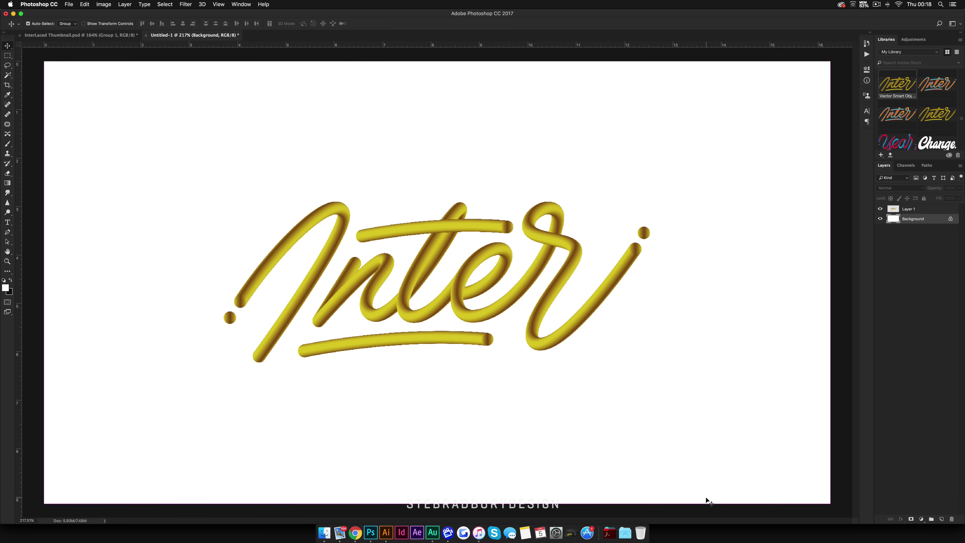
{"action": "key", "text": "super+BackSpace"}
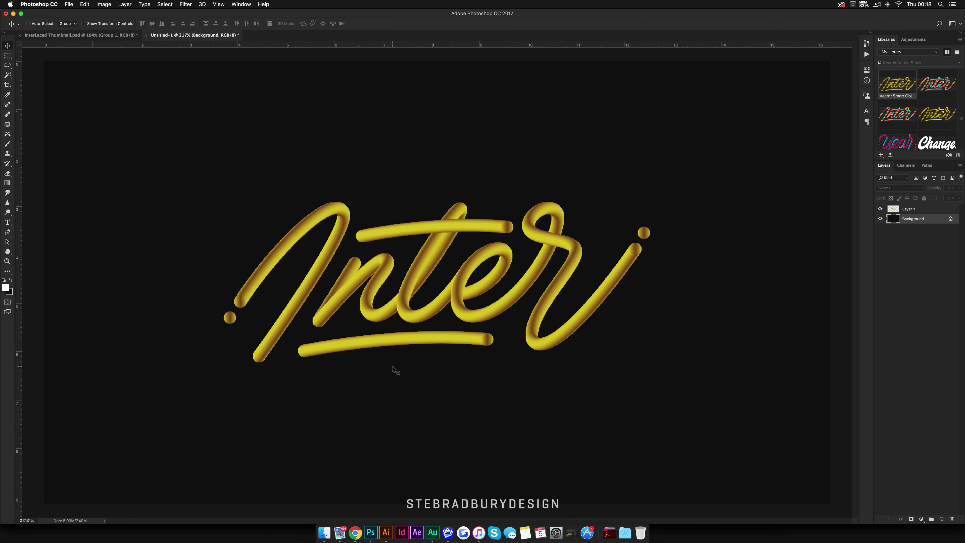
Add the white text LACED in Century at 23 pt below the Inter lettering, on a layer beneath it.
{"action": "scroll", "coordinate": [393, 370], "scroll_direction": "down", "scroll_amount": 5}
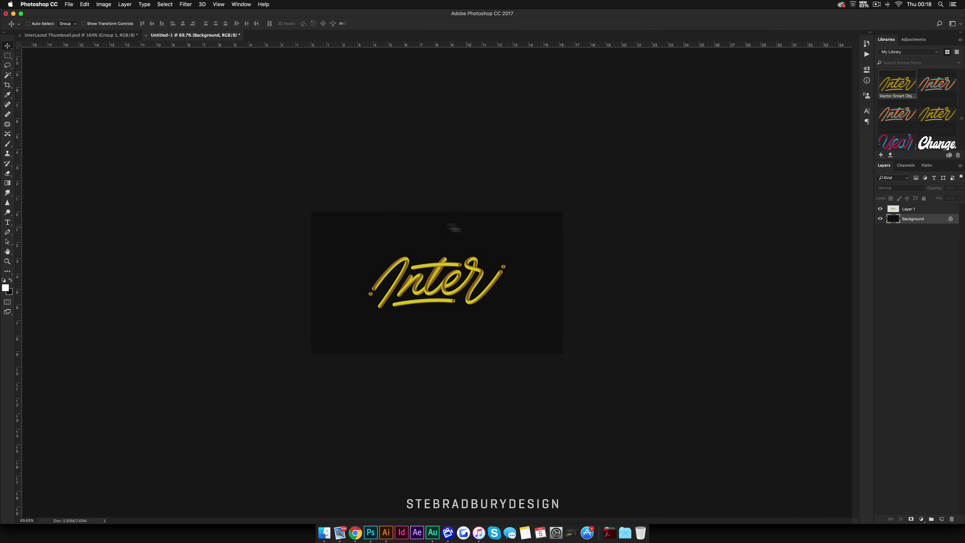
{"action": "scroll", "coordinate": [399, 285], "scroll_direction": "up", "scroll_amount": 5}
{"action": "scroll", "coordinate": [398, 286], "scroll_direction": "down", "scroll_amount": 3}
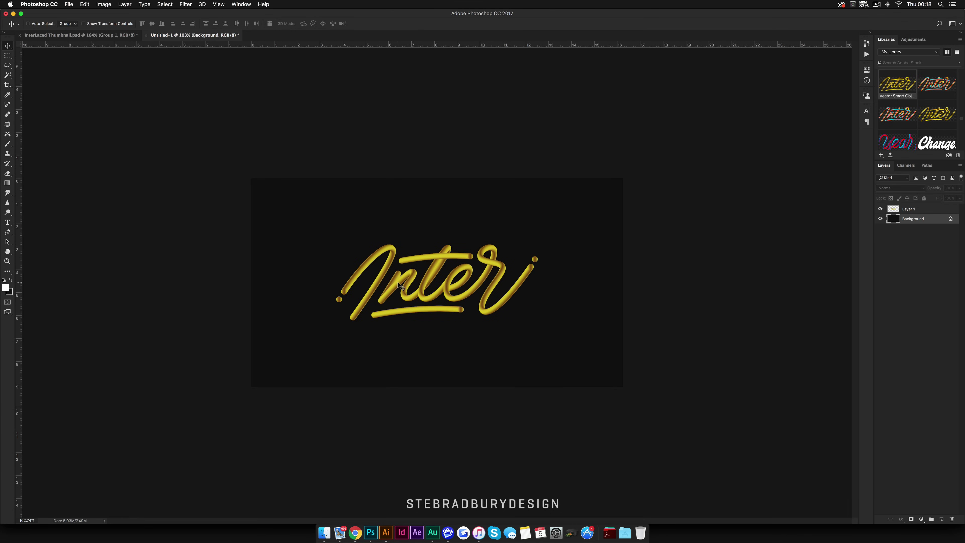
{"action": "key", "text": "t"}
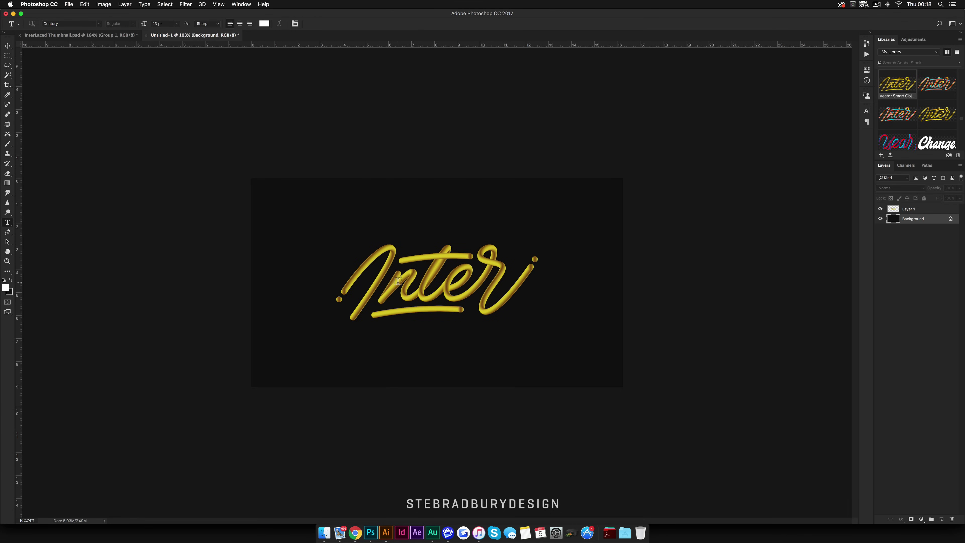
{"action": "left_click", "coordinate": [398, 340]}
{"action": "type", "text": "LACED"}
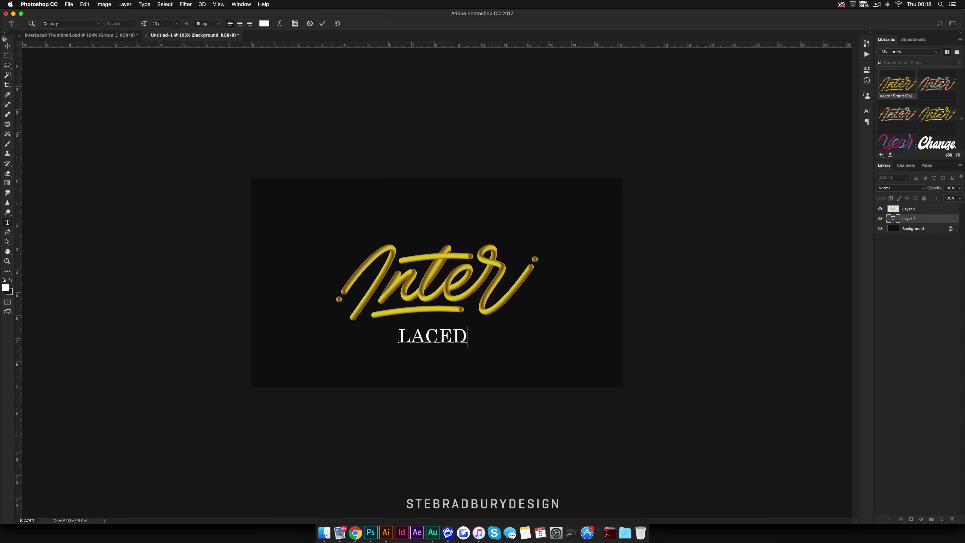
{"action": "left_click", "coordinate": [7, 47]}
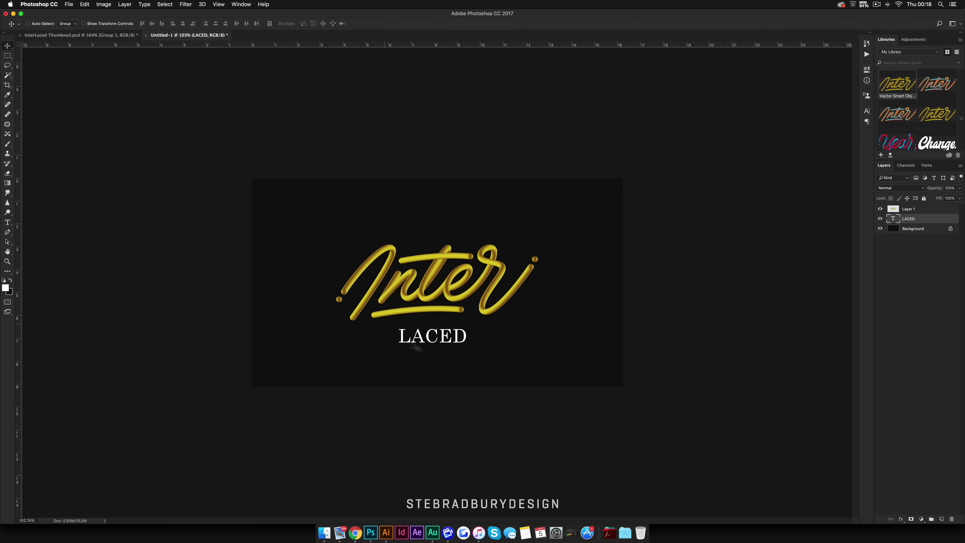
Move the LACED text behind the Inter lettering and enlarge it to span most of the lettering's width.
{"action": "left_click_drag", "start_coordinate": [431, 335], "coordinate": [502, 270]}
{"action": "key", "text": "super+t"}
{"action": "key", "text": "Return"}
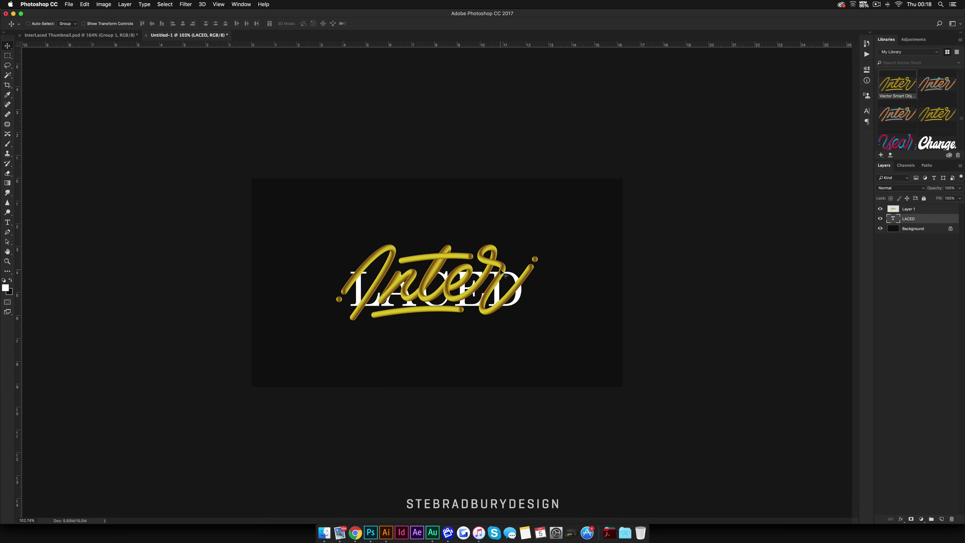
Copy the finished multicoloured artwork group from InterLaced Thumbnail.psd into Untitled-1, scale it down and place it above the gold lettering as a reference.
{"action": "left_click", "coordinate": [123, 35]}
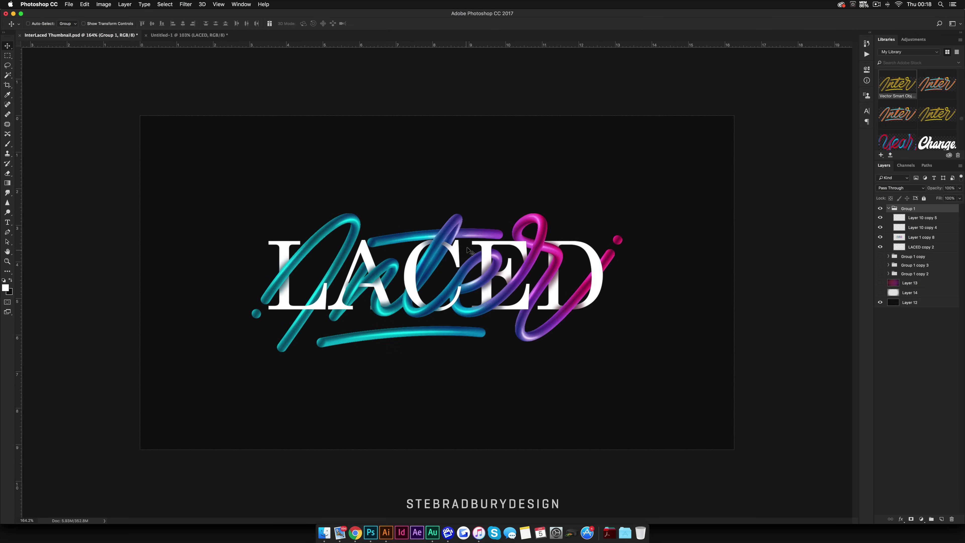
{"action": "left_click_drag", "start_coordinate": [456, 245], "coordinate": [307, 141]}
{"action": "left_click_drag", "start_coordinate": [420, 217], "coordinate": [421, 219]}
{"action": "key", "text": "super+equal"}
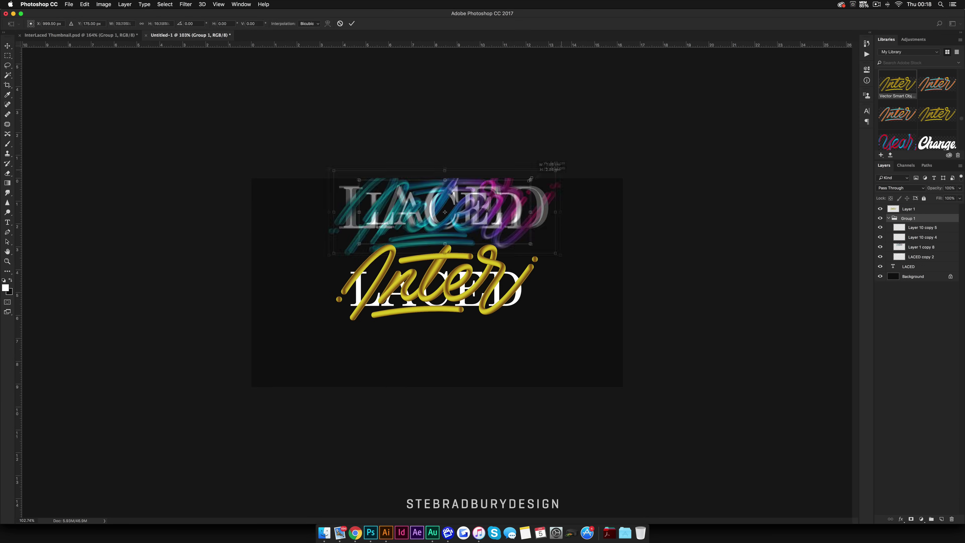
{"action": "key", "text": "super+t"}
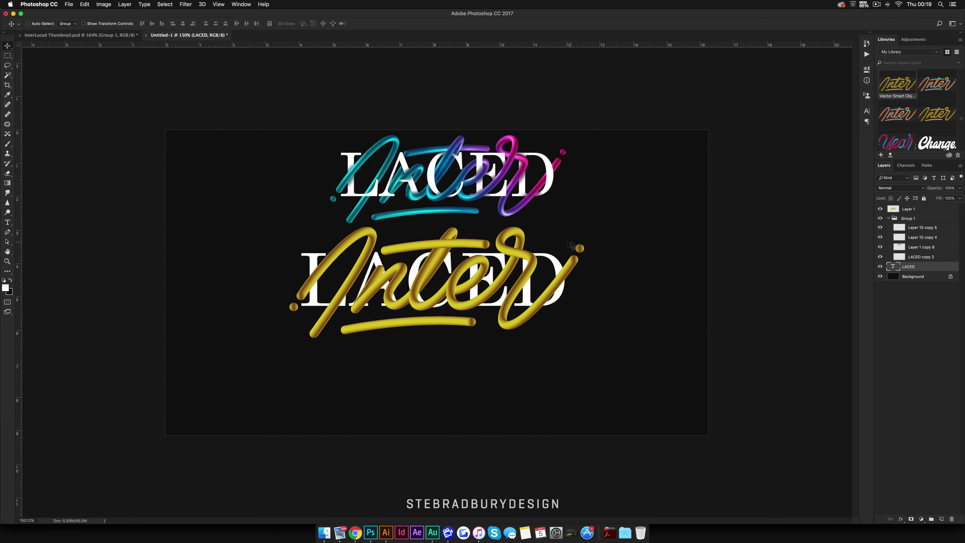
{"action": "key", "text": "Return"}
{"action": "key", "text": "super+equal"}
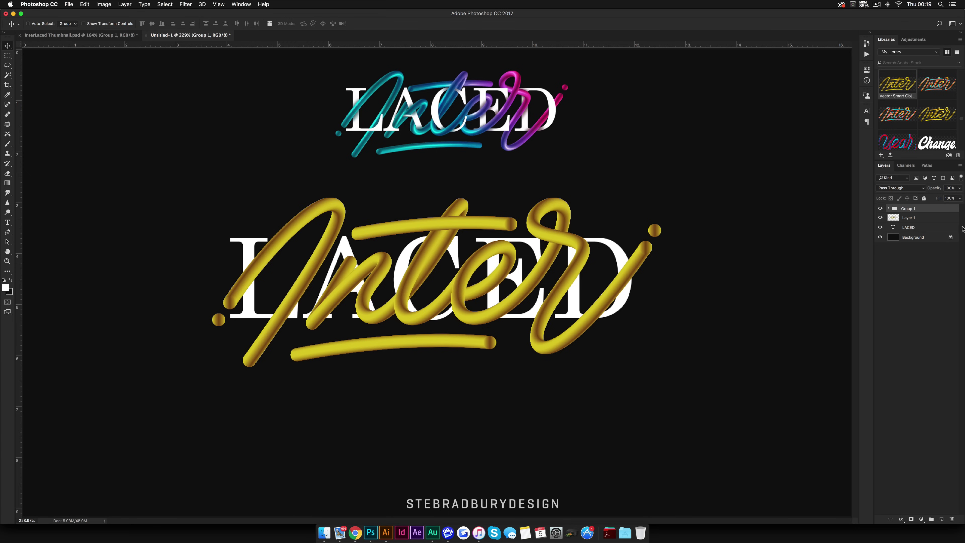
Add a layer mask to Layer 1 with the gold Inter lettering and choose the Brush tool.
{"action": "left_click", "coordinate": [893, 220]}
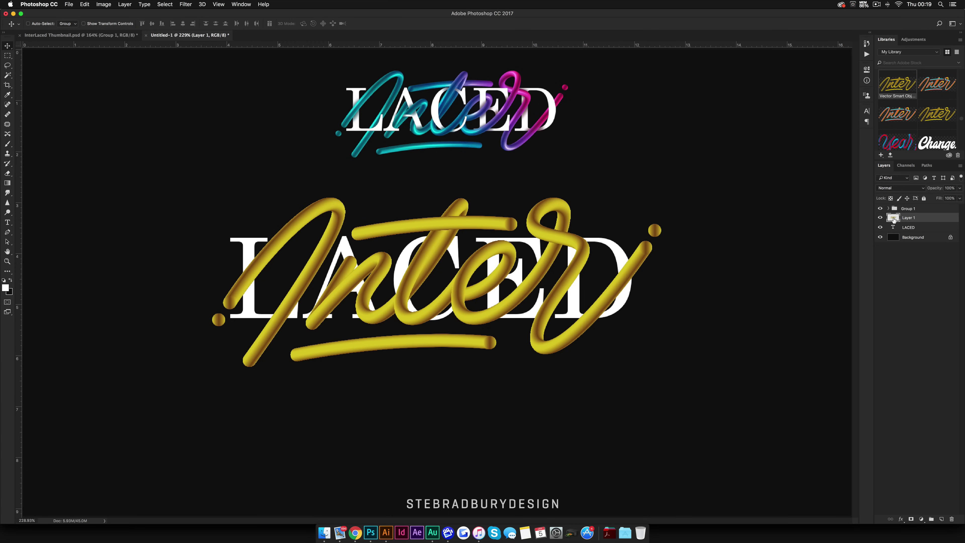
{"action": "left_click", "coordinate": [880, 218]}
{"action": "left_click", "coordinate": [881, 218]}
{"action": "left_click", "coordinate": [910, 520]}
{"action": "key", "text": "b"}
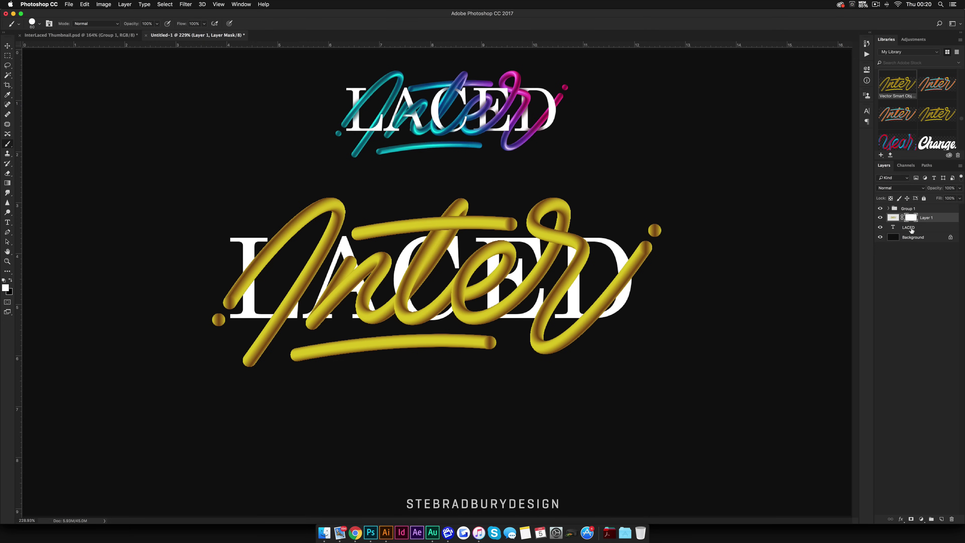
Load the LACED text's outline as a selection and make black the painting colour for Layer 1's mask.
{"action": "left_click", "coordinate": [894, 228], "text": "super"}
{"action": "key", "text": "x"}
{"action": "key", "text": "x"}
{"action": "key", "text": "x"}
{"action": "key", "text": "x"}
{"action": "key", "text": "x"}
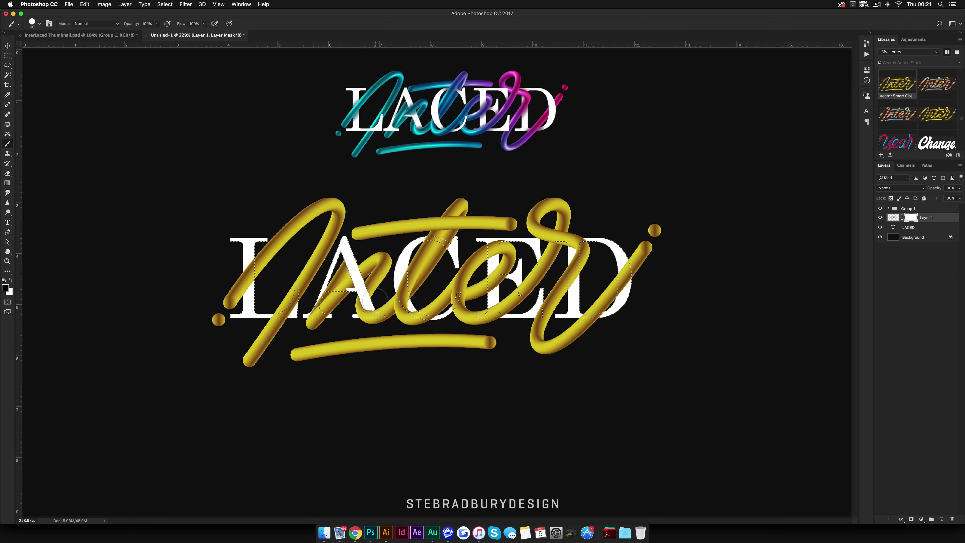
Paint black on the mask where the L's foot crosses the gold I stroke, bringing the white letter in front.
{"action": "mouse_move", "coordinate": [374, 298]}
{"action": "left_mouse_down"}
{"action": "mouse_move", "coordinate": [354, 266]}
{"action": "mouse_move", "coordinate": [378, 304]}
{"action": "left_mouse_up"}
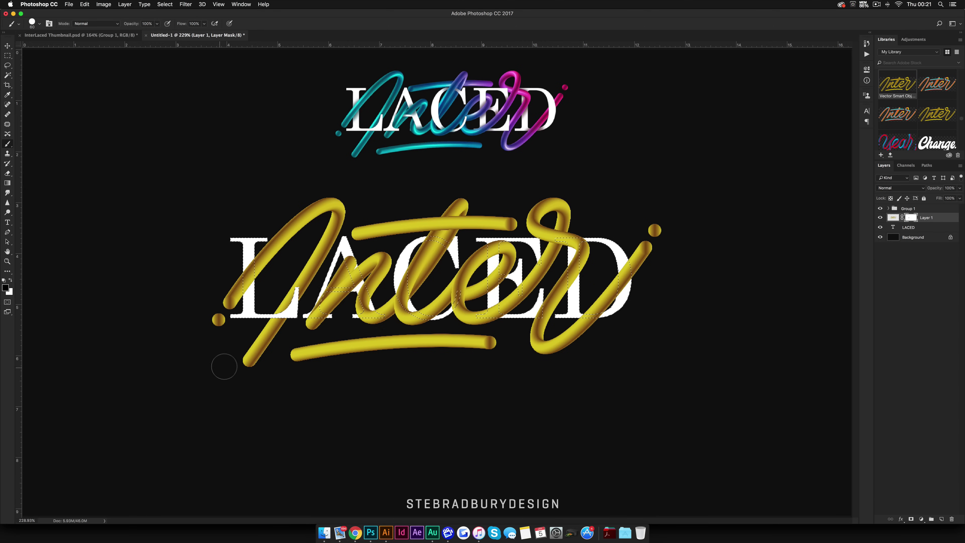
{"action": "left_click_drag", "start_coordinate": [318, 311], "coordinate": [323, 316]}
{"action": "scroll", "coordinate": [323, 316], "scroll_direction": "up", "scroll_amount": 3}
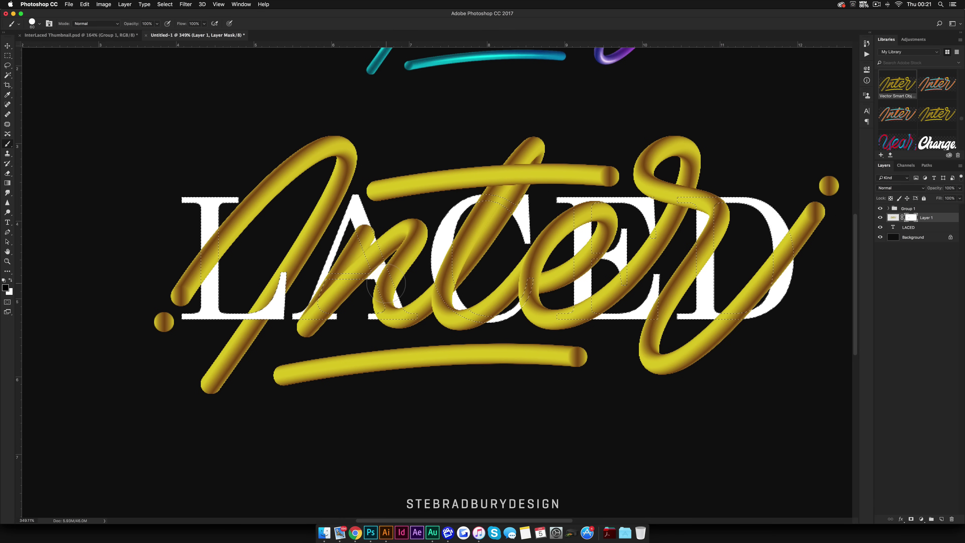
Reduce the brush size and mask the gold n where it crosses the A's right diagonal.
{"action": "scroll", "coordinate": [395, 245], "scroll_direction": "down", "scroll_amount": 3}
{"action": "scroll", "coordinate": [395, 245], "scroll_direction": "up", "scroll_amount": 6}
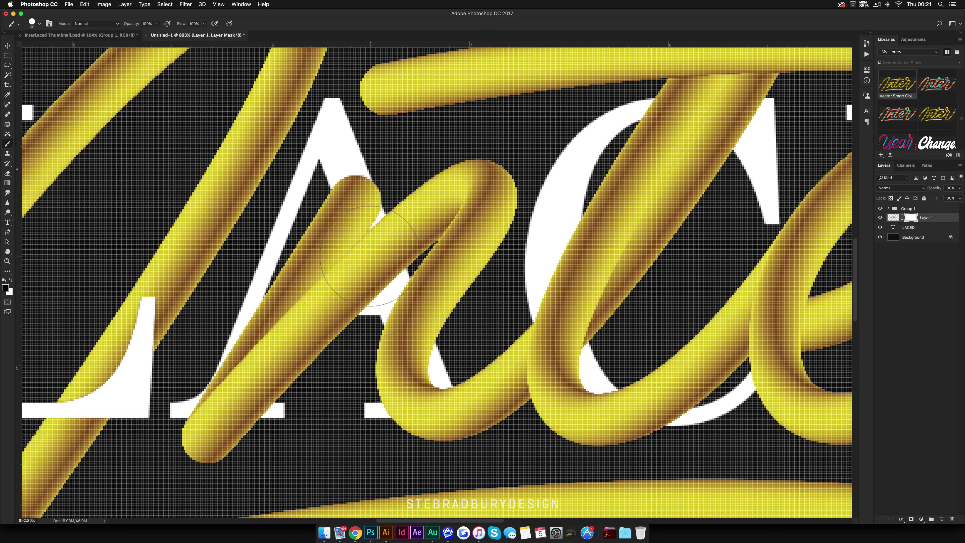
{"action": "scroll", "coordinate": [380, 255], "scroll_direction": "down", "scroll_amount": 3}
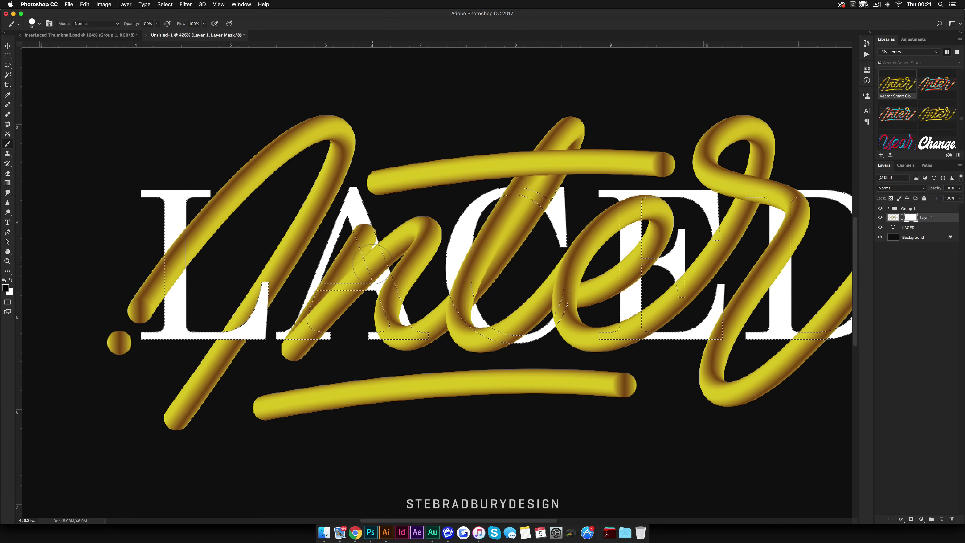
{"action": "key", "text": "bracketleft"}
{"action": "key", "text": "bracketleft"}
{"action": "key", "text": "bracketleft"}
{"action": "key", "text": "bracketleft"}
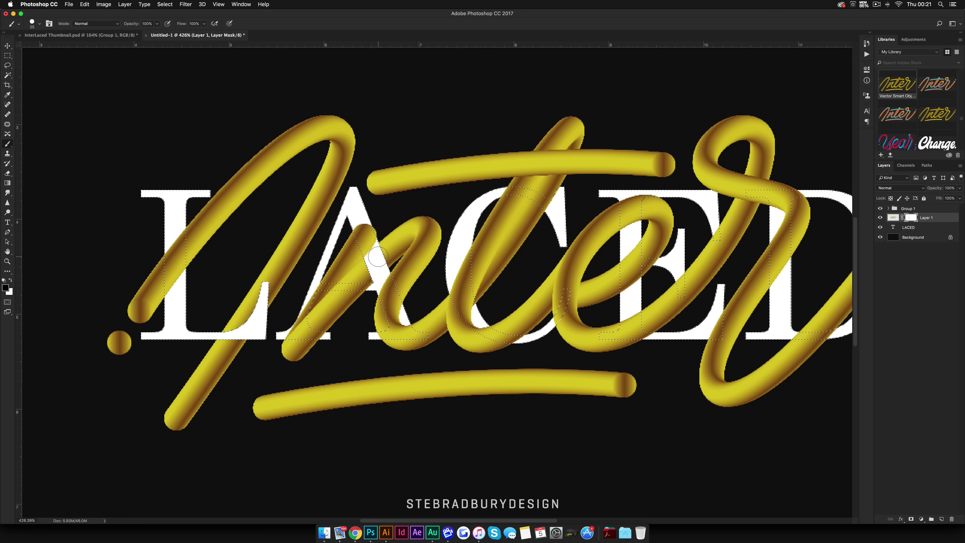
{"action": "scroll", "coordinate": [374, 273], "scroll_direction": "up", "scroll_amount": 5}
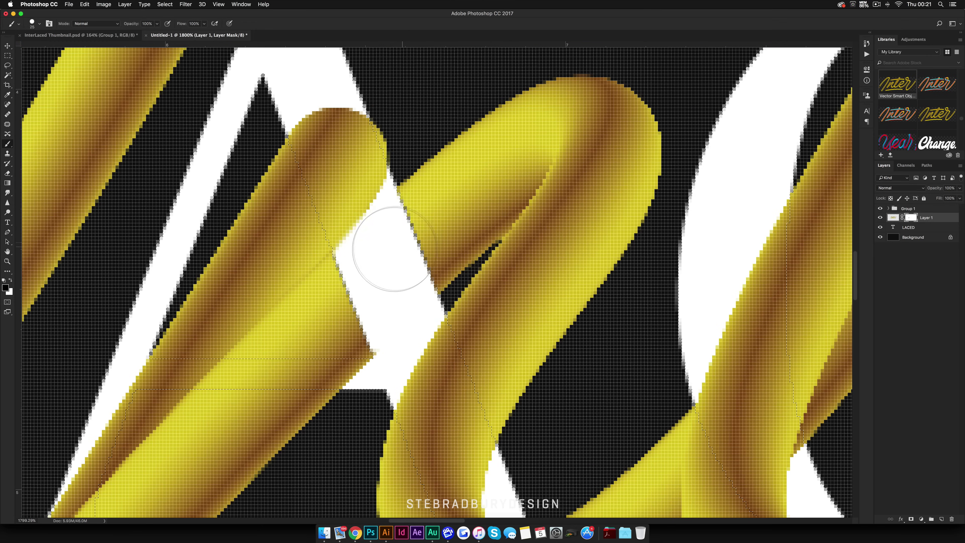
{"action": "scroll", "coordinate": [404, 247], "scroll_direction": "down", "scroll_amount": 5}
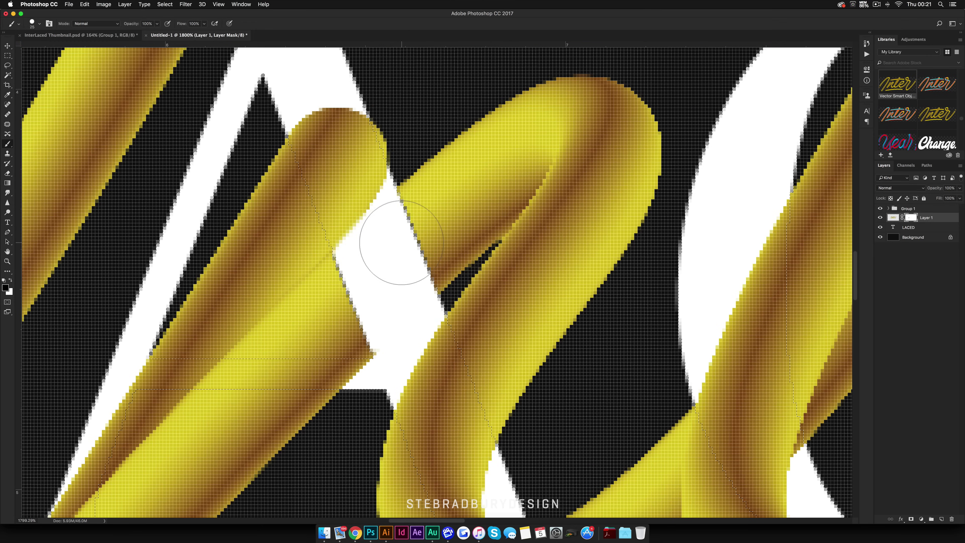
Mask the gold e and t where they cross the C's lower end and upper curve, bringing the C in front.
{"action": "scroll", "coordinate": [489, 271], "scroll_direction": "down", "scroll_amount": 3}
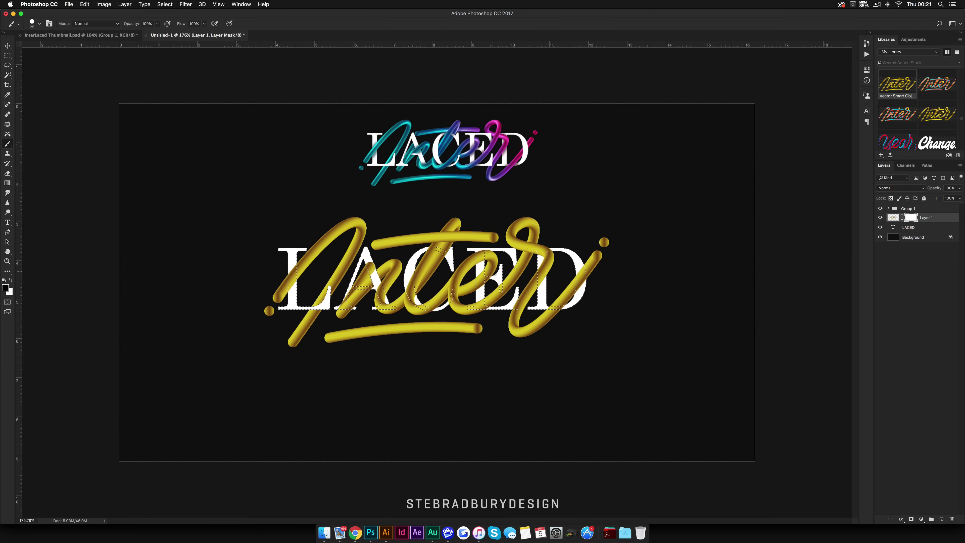
{"action": "scroll", "coordinate": [386, 293], "scroll_direction": "up", "scroll_amount": 4}
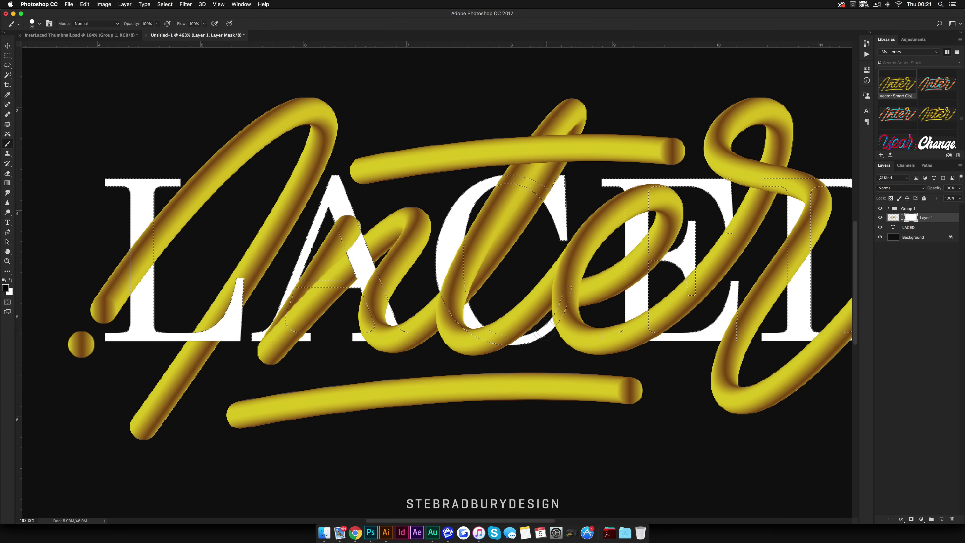
{"action": "left_click_drag", "start_coordinate": [551, 330], "coordinate": [581, 283]}
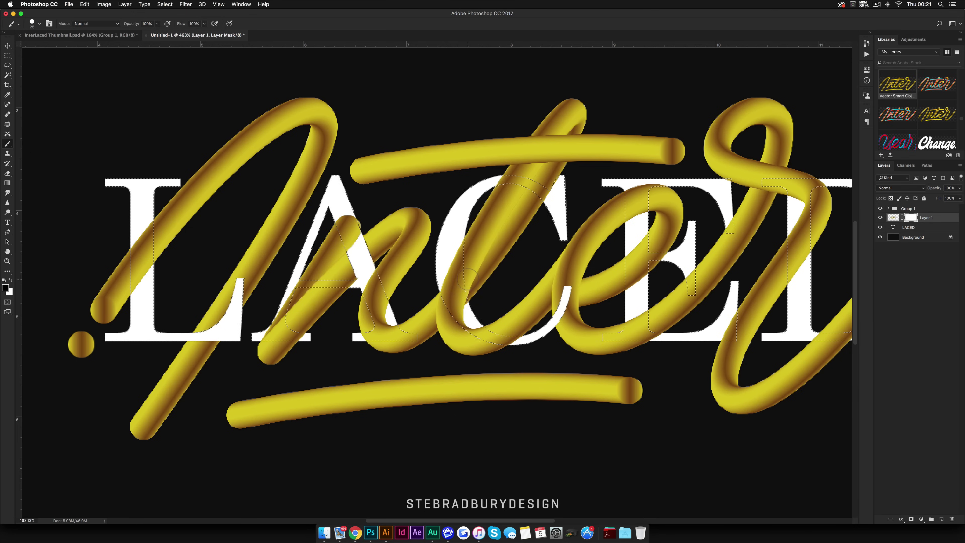
{"action": "left_click", "coordinate": [550, 197]}
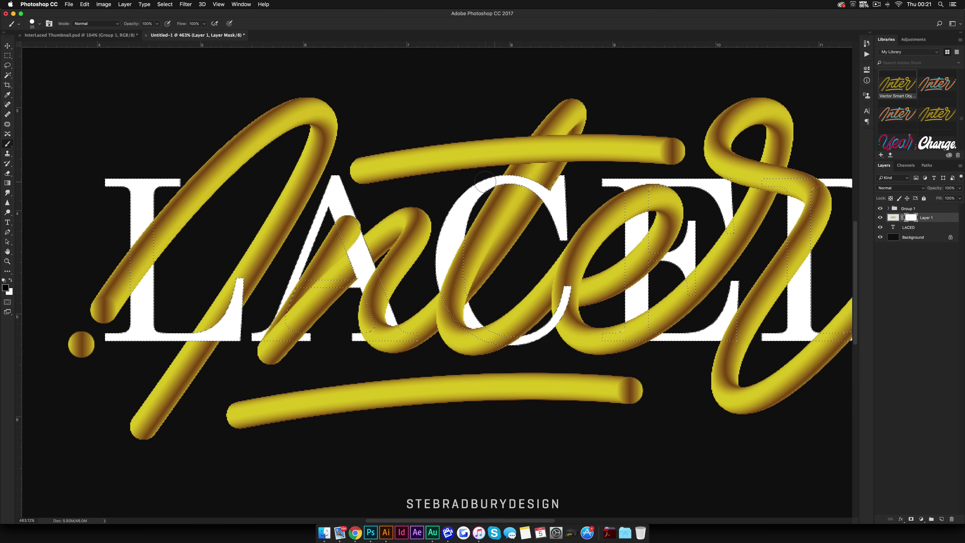
Mask the gold strokes crossing the E's stem and lower arm and the D's outer curve, bringing those white parts in front.
{"action": "scroll", "coordinate": [597, 271], "scroll_direction": "right", "scroll_amount": 5}
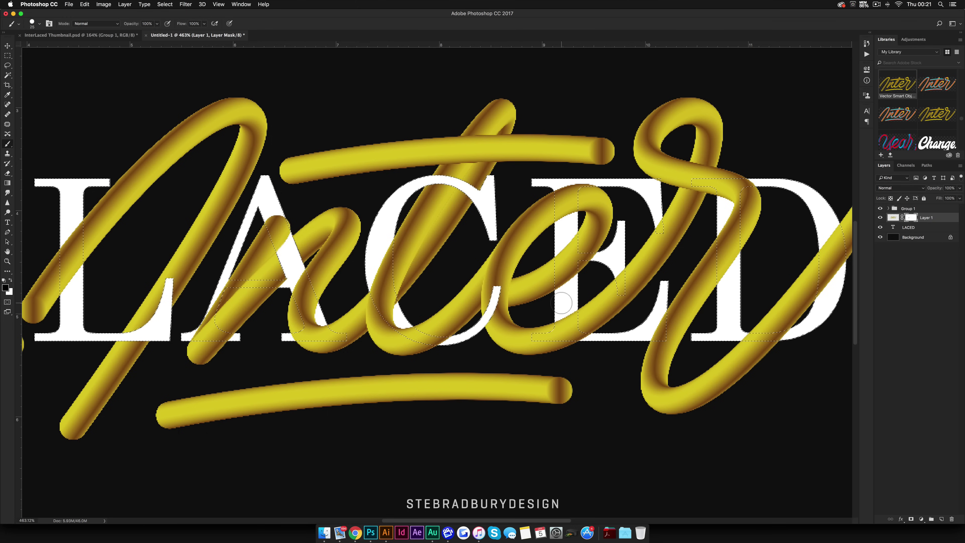
{"action": "left_click", "coordinate": [566, 245]}
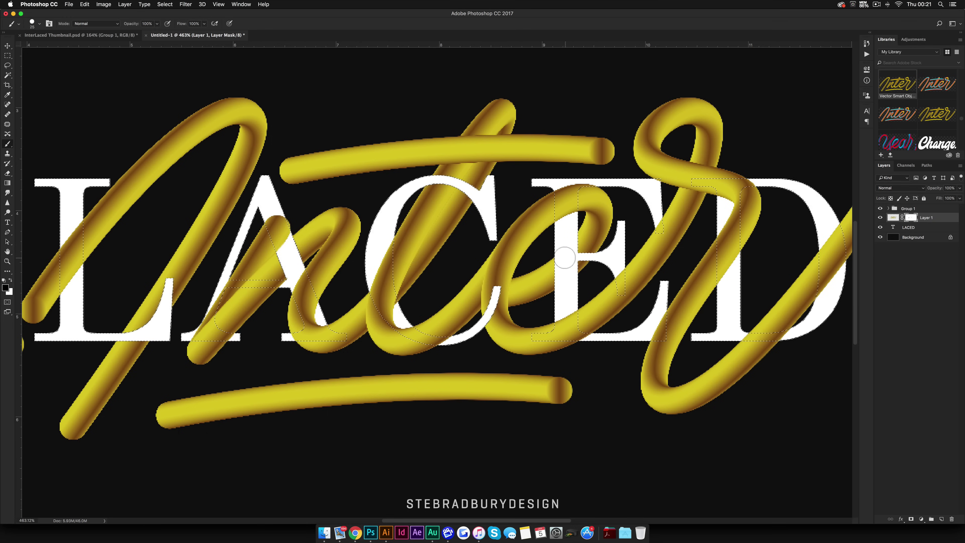
{"action": "scroll", "coordinate": [574, 285], "scroll_direction": "right", "scroll_amount": 5}
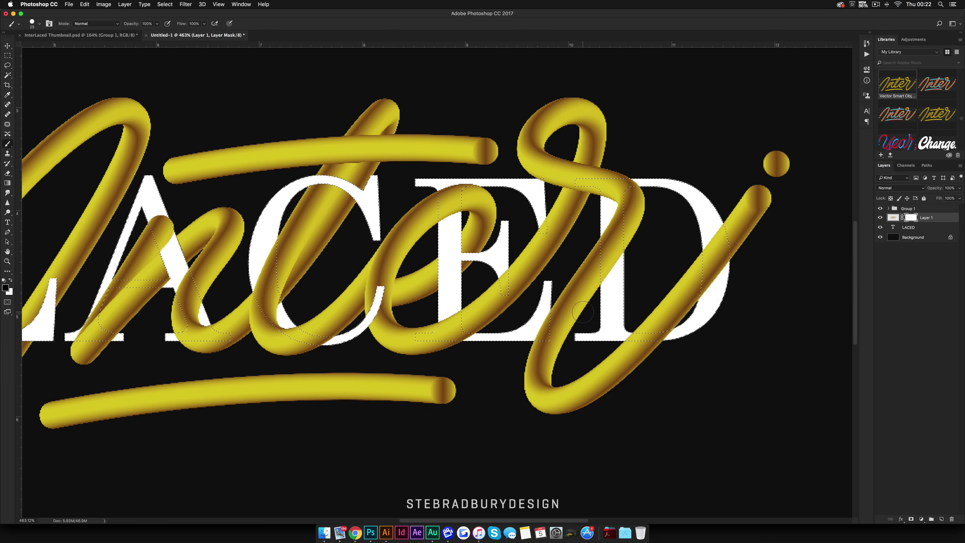
{"action": "scroll", "coordinate": [582, 312], "scroll_direction": "right", "scroll_amount": 1}
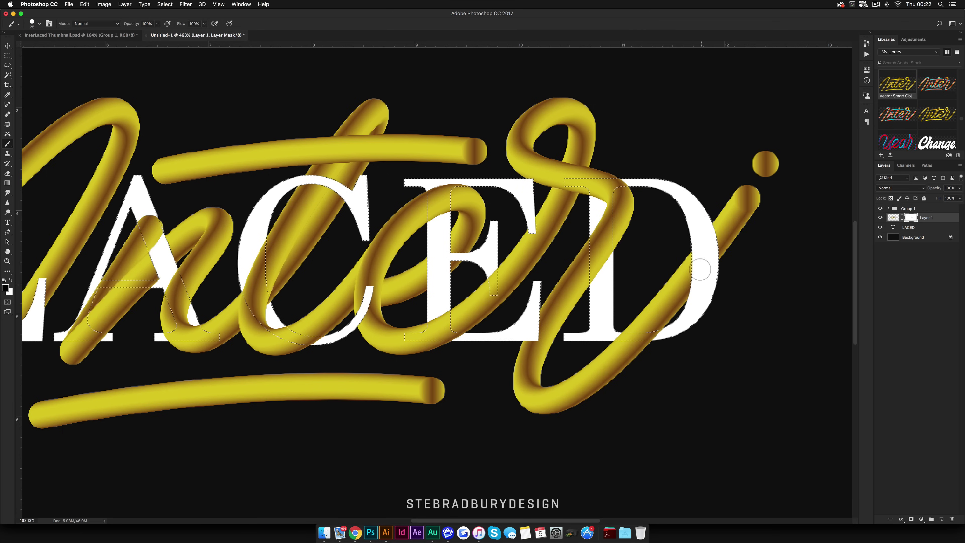
{"action": "scroll", "coordinate": [729, 286], "scroll_direction": "down", "scroll_amount": 5}
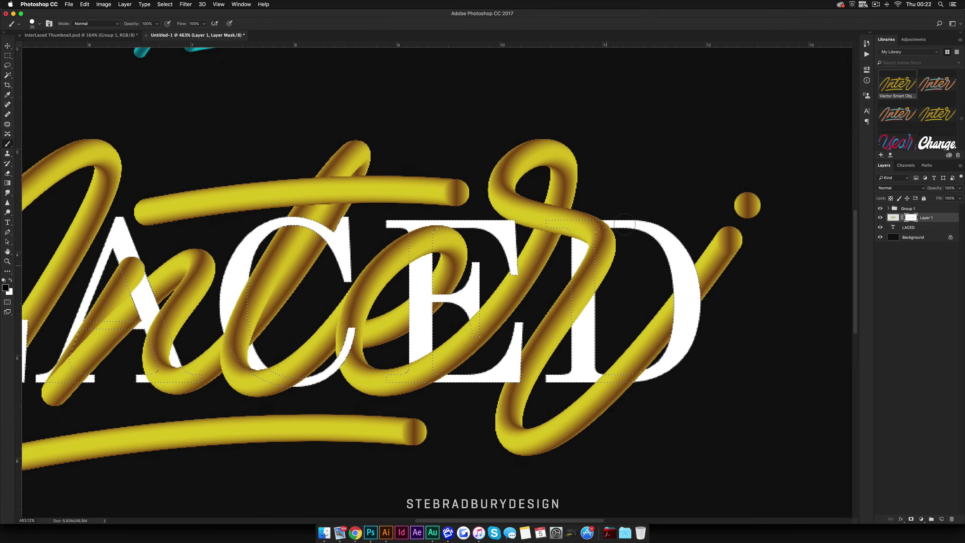
{"action": "scroll", "coordinate": [464, 120], "scroll_direction": "up", "scroll_amount": 3}
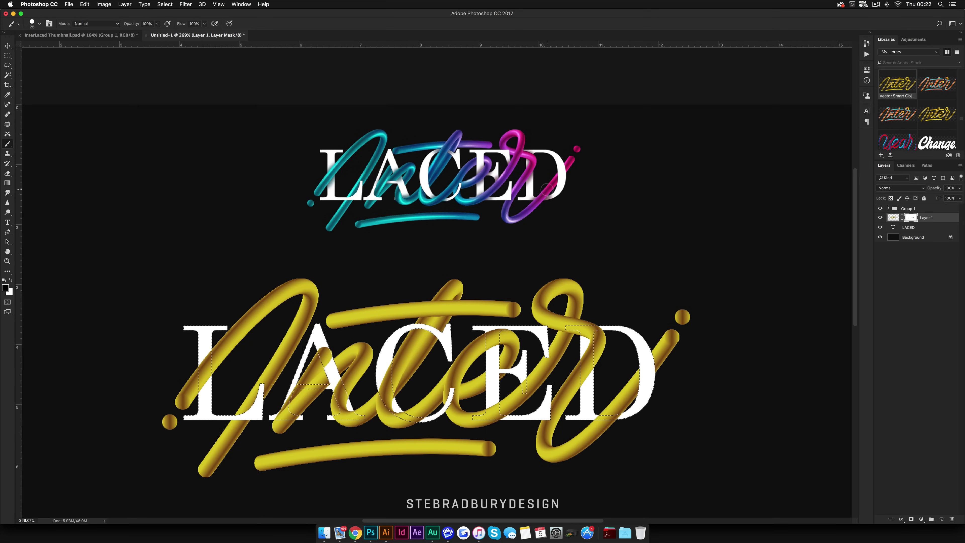
Examine the woven gold lettering up close and as a whole against the multicoloured reference.
{"action": "scroll", "coordinate": [540, 252], "scroll_direction": "left", "scroll_amount": 10}
{"action": "scroll", "coordinate": [539, 253], "scroll_direction": "down", "scroll_amount": 5}
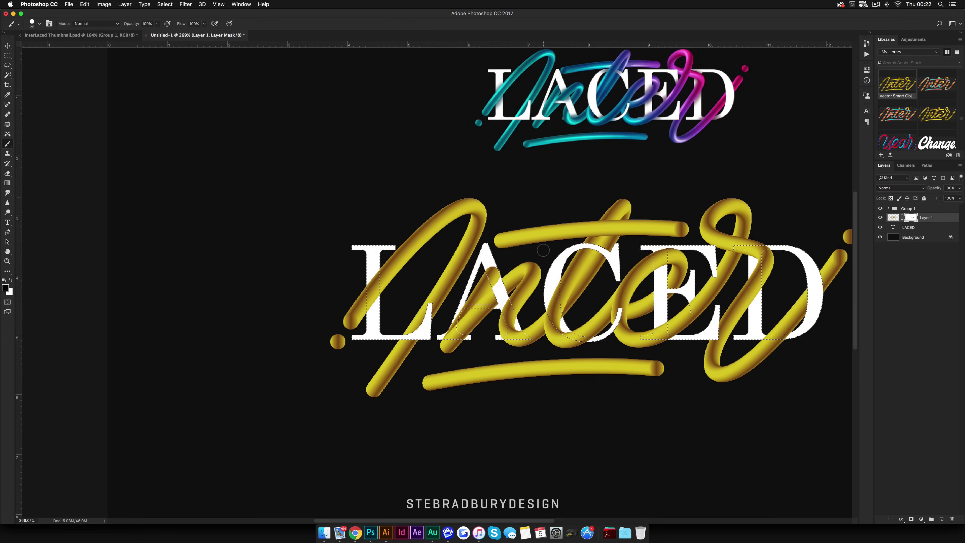
{"action": "scroll", "coordinate": [543, 249], "scroll_direction": "down", "scroll_amount": 5}
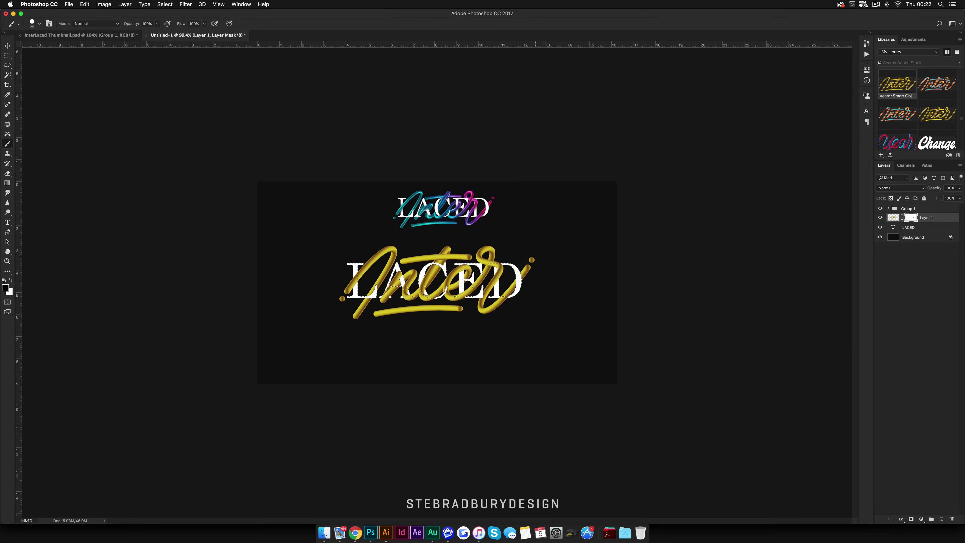
{"action": "scroll", "coordinate": [480, 269], "scroll_direction": "up", "scroll_amount": 6}
{"action": "scroll", "coordinate": [480, 270], "scroll_direction": "left", "scroll_amount": 15}
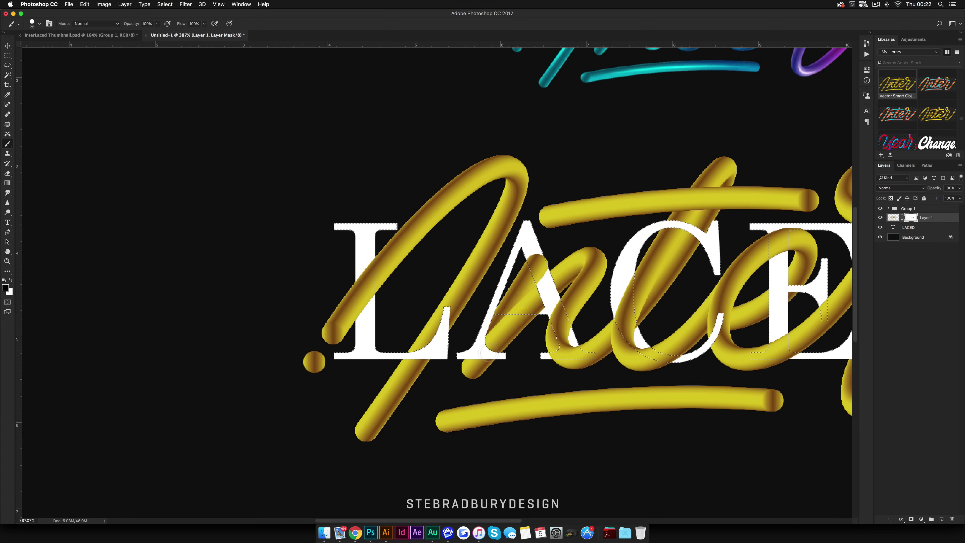
{"action": "scroll", "coordinate": [517, 355], "scroll_direction": "down", "scroll_amount": 5}
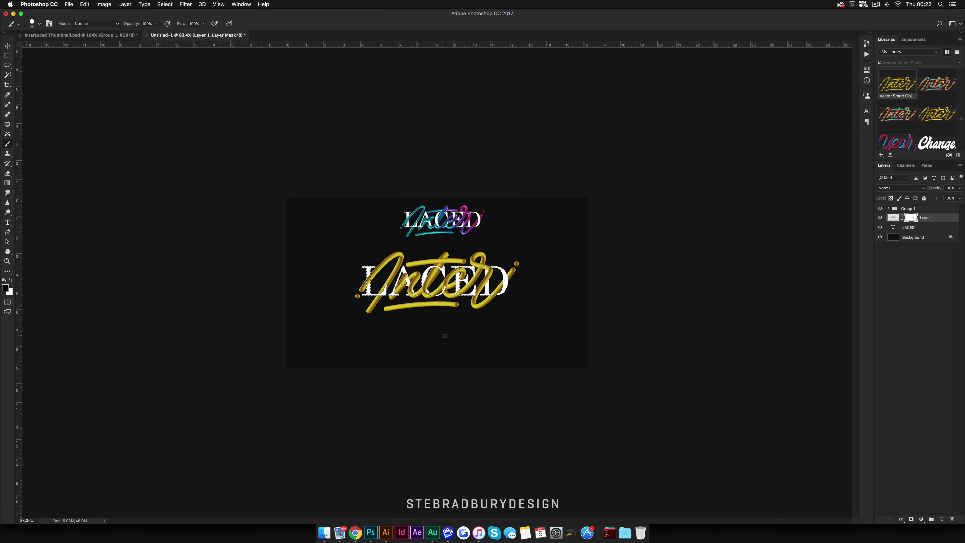
{"action": "key", "text": "super+d"}
{"action": "scroll", "coordinate": [393, 289], "scroll_direction": "up", "scroll_amount": 4}
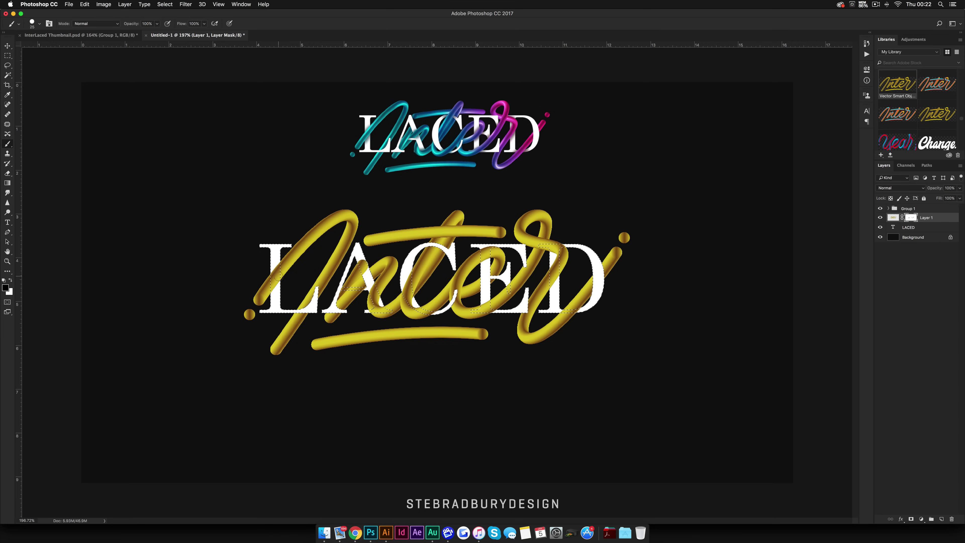
Bring the A's crossbar in front of the gold n, using white on the mask to restore the gold over its lower left leg.
{"action": "scroll", "coordinate": [286, 286], "scroll_direction": "up", "scroll_amount": 2}
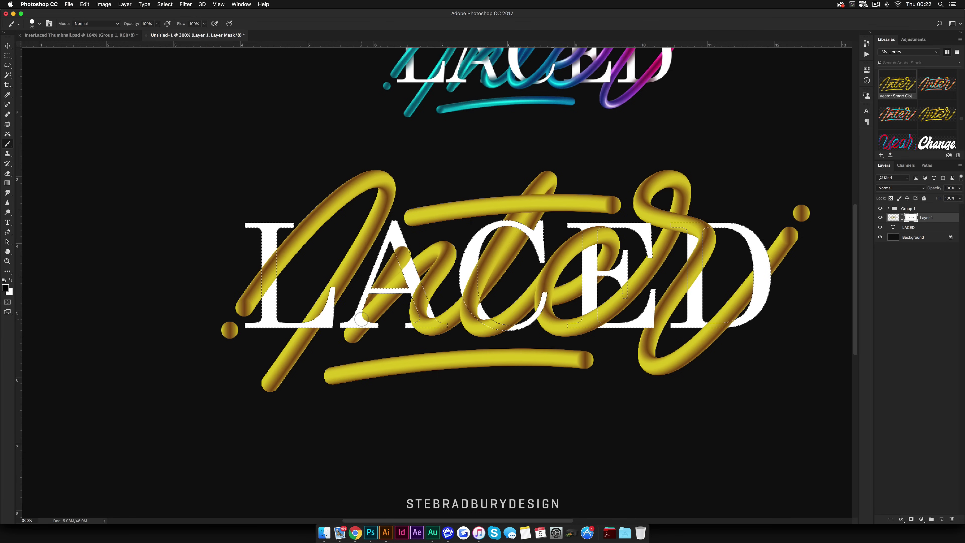
{"action": "key", "text": "x"}
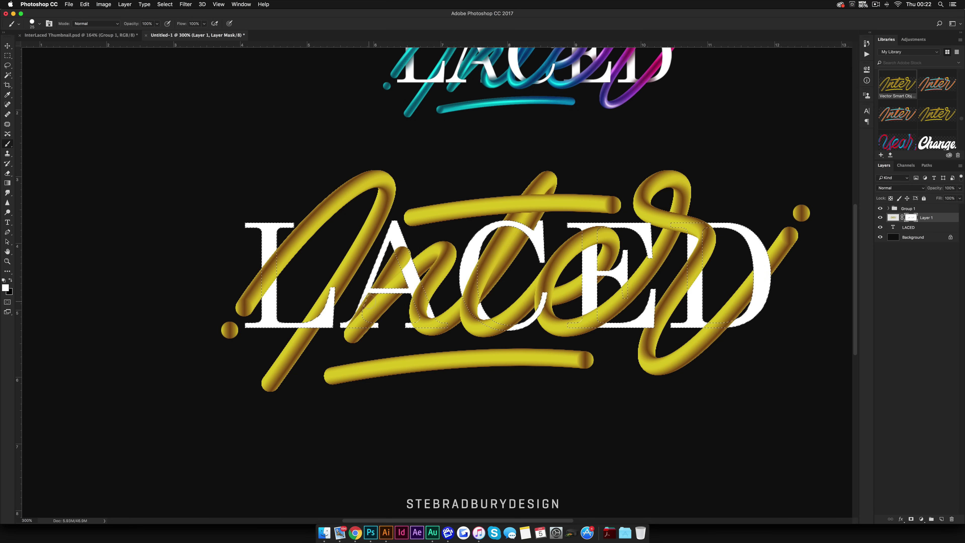
{"action": "scroll", "coordinate": [370, 300], "scroll_direction": "up", "scroll_amount": 5}
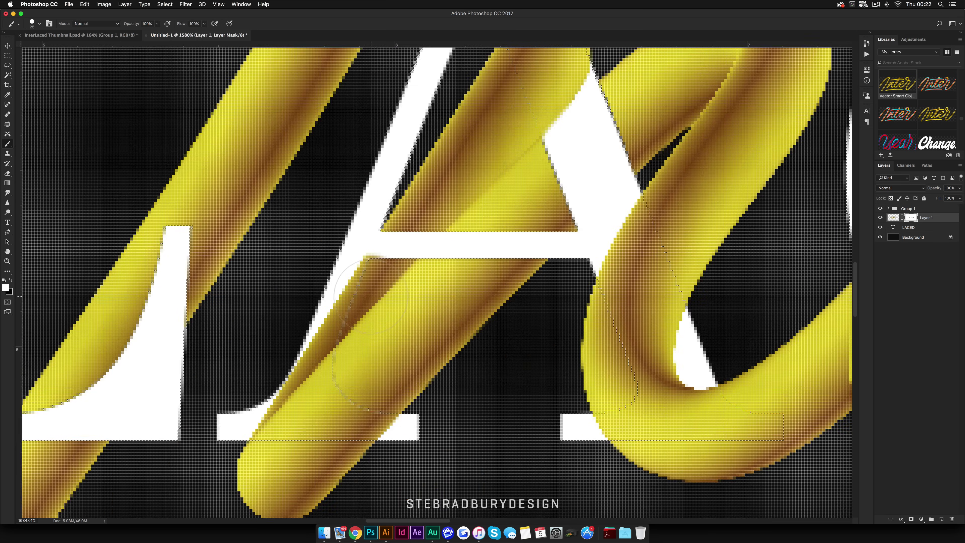
{"action": "scroll", "coordinate": [371, 297], "scroll_direction": "down", "scroll_amount": 5}
{"action": "scroll", "coordinate": [371, 296], "scroll_direction": "up", "scroll_amount": 5}
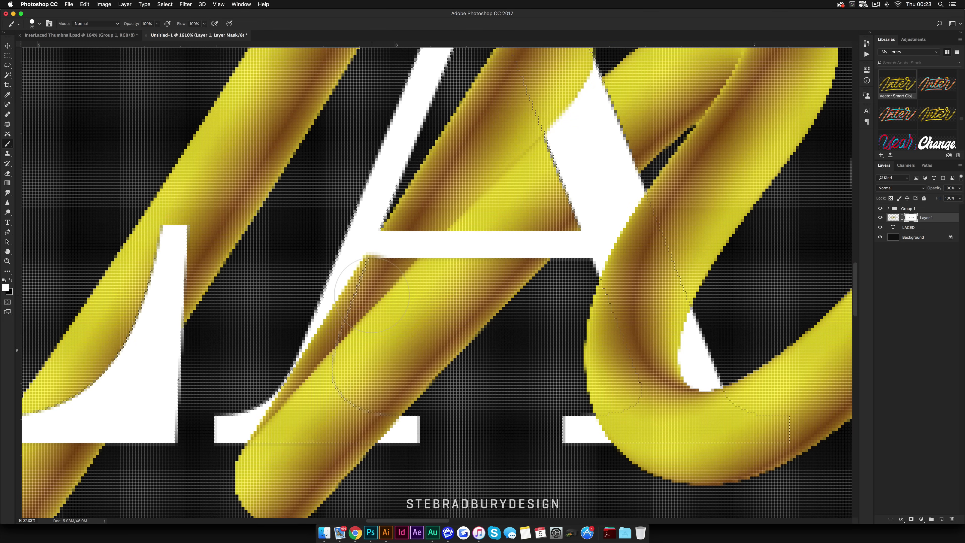
{"action": "scroll", "coordinate": [371, 296], "scroll_direction": "down", "scroll_amount": 2}
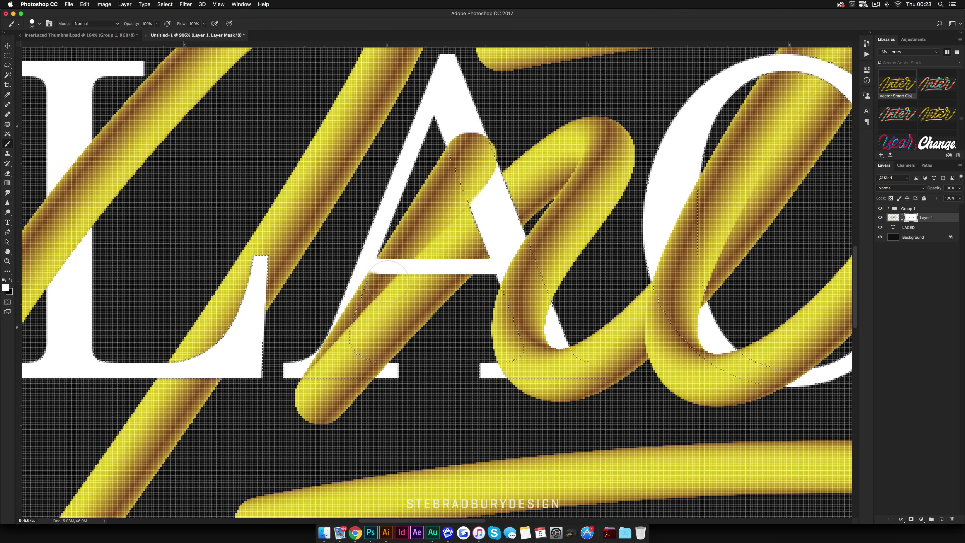
Switch the mask brush to black, make it much smaller, and clear the LACED letter selection.
{"action": "key", "text": "x"}
{"action": "key", "text": "bracketleft"}
{"action": "key", "text": "bracketleft"}
{"action": "key", "text": "bracketleft"}
{"action": "key", "text": "bracketleft"}
{"action": "key", "text": "bracketleft"}
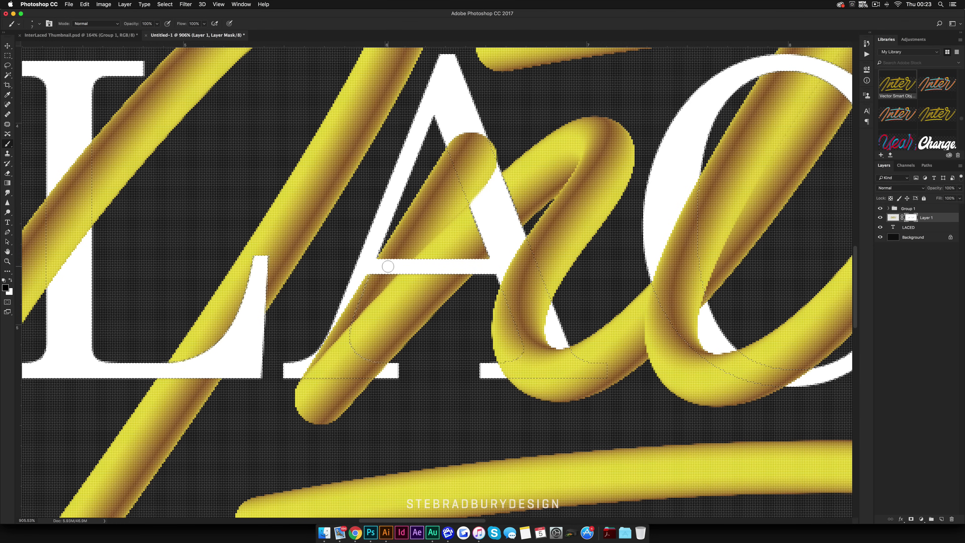
{"action": "scroll", "coordinate": [380, 267], "scroll_direction": "down", "scroll_amount": 4}
{"action": "key", "text": "super+d"}
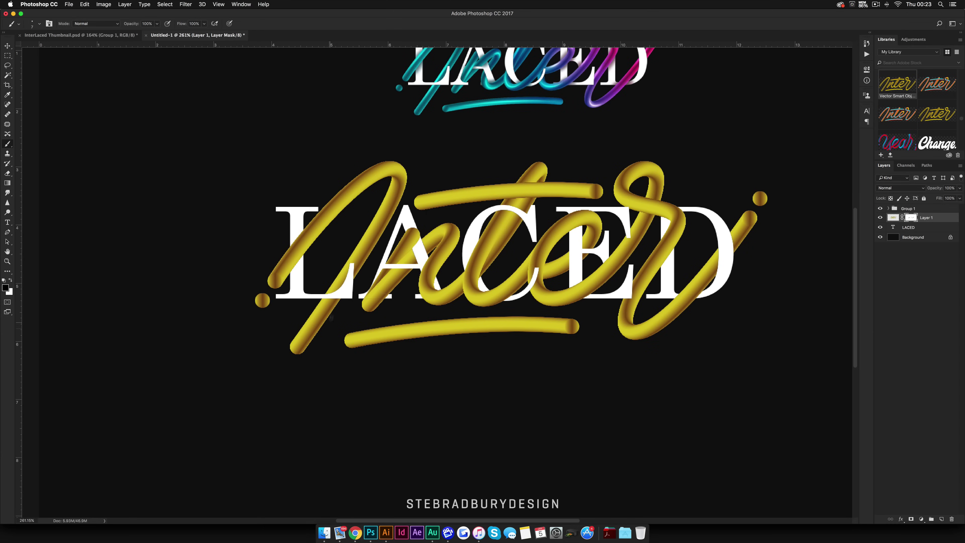
Examine the woven gold lettering up close and as a whole, and study the highlights and shadows on the multicoloured reference.
{"action": "scroll", "coordinate": [340, 301], "scroll_direction": "up", "scroll_amount": 2}
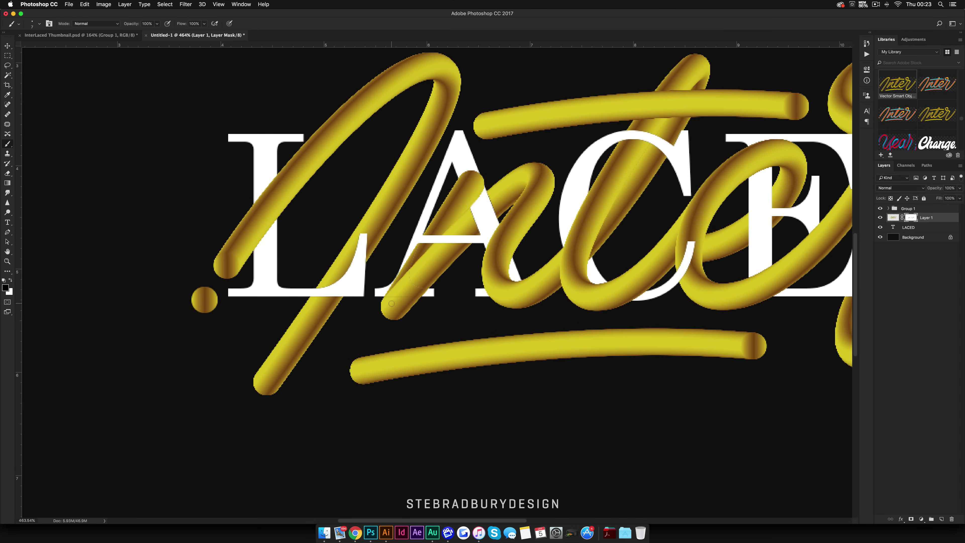
{"action": "scroll", "coordinate": [391, 303], "scroll_direction": "up", "scroll_amount": 2}
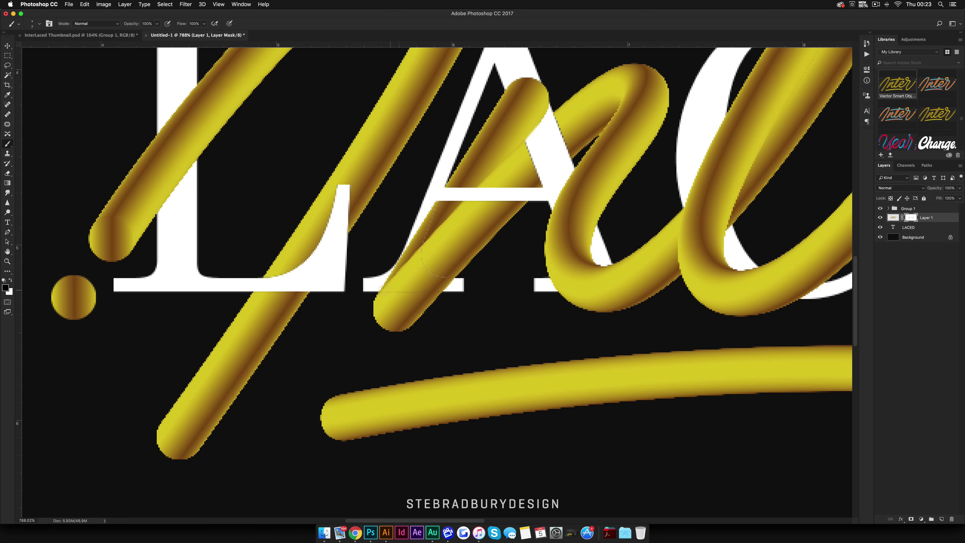
{"action": "key", "text": "x"}
{"action": "key", "text": "super+0"}
{"action": "key", "text": "x"}
{"action": "key", "text": "v"}
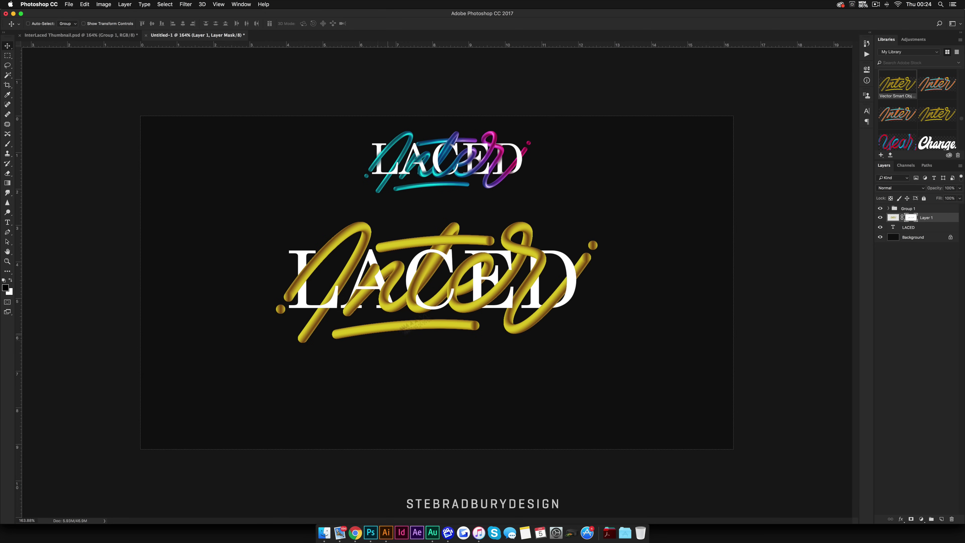
{"action": "scroll", "coordinate": [424, 245], "scroll_direction": "up", "scroll_amount": 4}
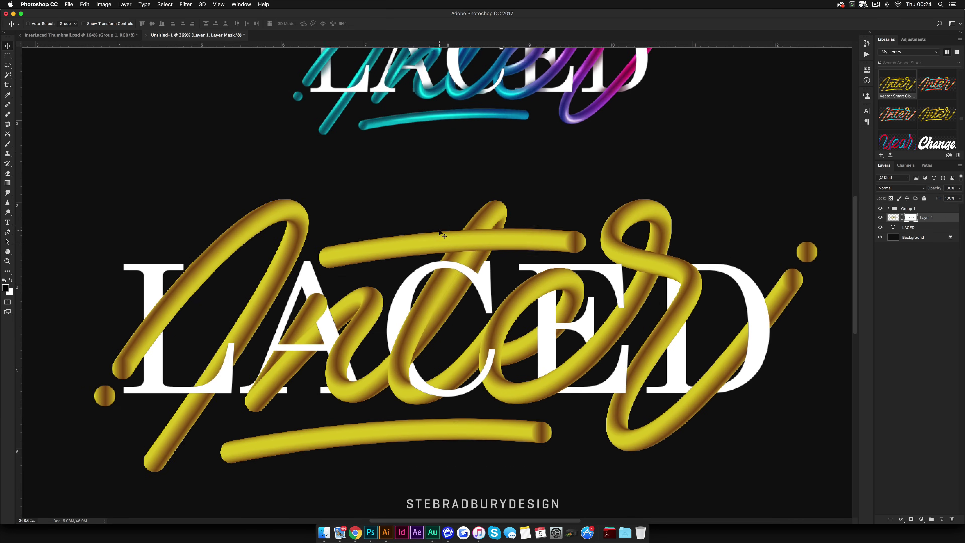
{"action": "scroll", "coordinate": [445, 239], "scroll_direction": "up", "scroll_amount": 3}
{"action": "scroll", "coordinate": [468, 251], "scroll_direction": "up", "scroll_amount": 3}
{"action": "scroll", "coordinate": [471, 254], "scroll_direction": "up", "scroll_amount": 2}
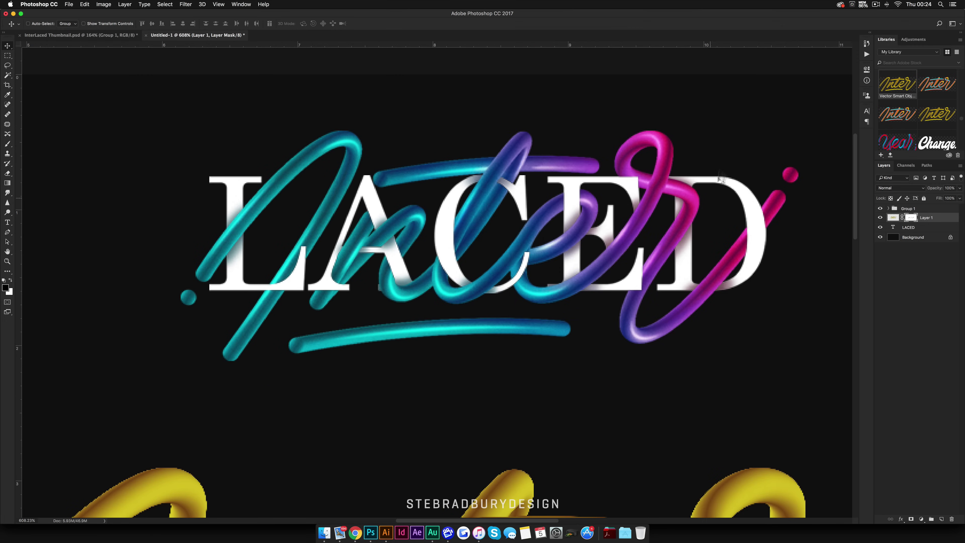
{"action": "scroll", "coordinate": [652, 267], "scroll_direction": "down", "scroll_amount": 1}
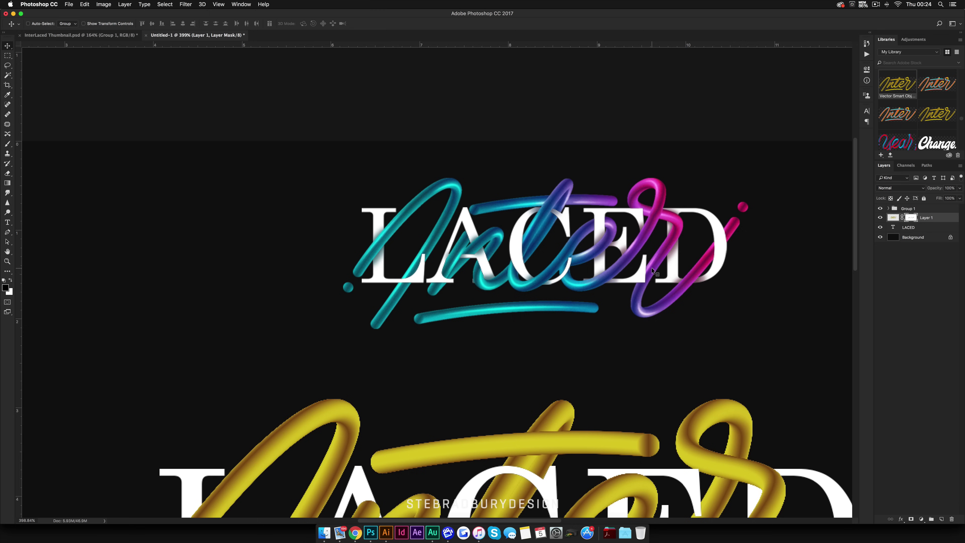
{"action": "scroll", "coordinate": [582, 292], "scroll_direction": "down", "scroll_amount": 2}
{"action": "scroll", "coordinate": [527, 225], "scroll_direction": "down", "scroll_amount": 3}
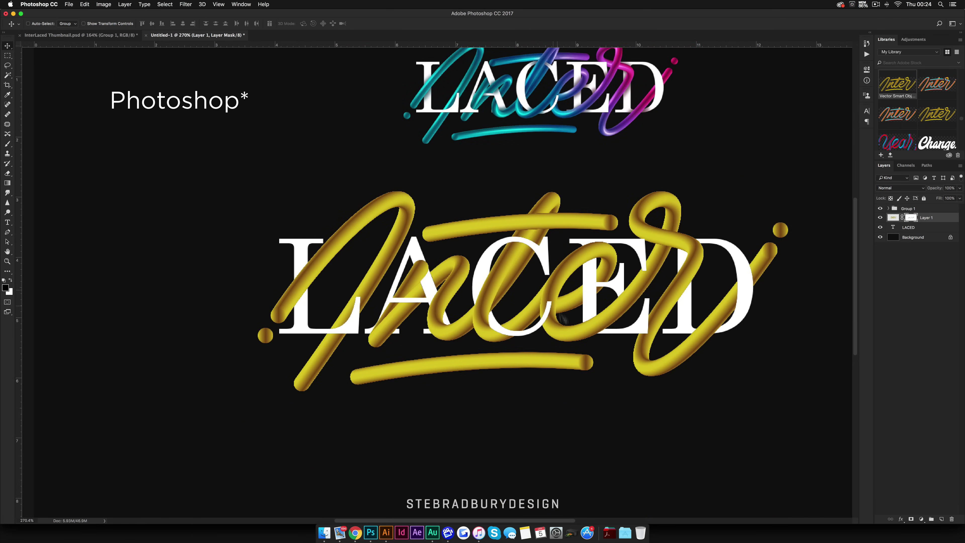
Add a new layer above the masked gold lettering and reduce the white brush to a fine size for highlights.
{"action": "key", "text": "p"}
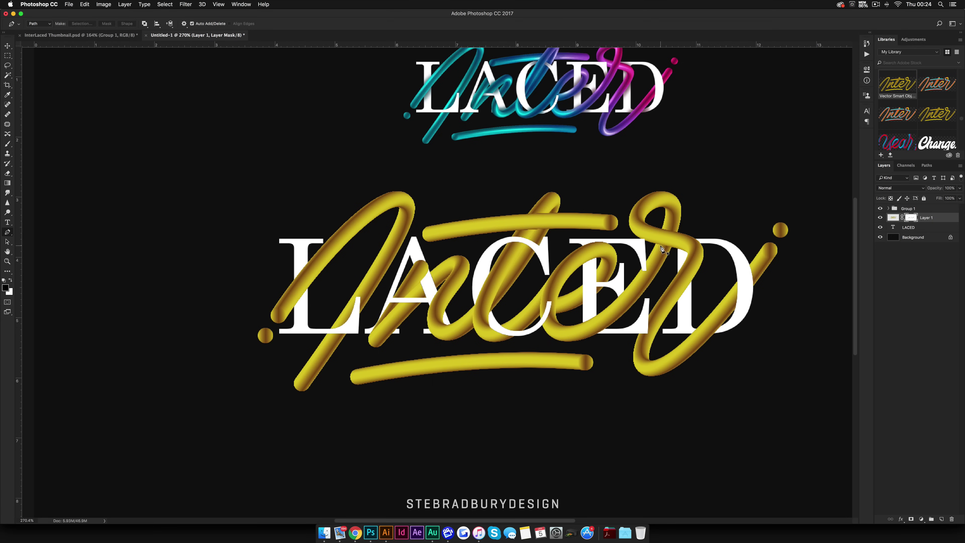
{"action": "scroll", "coordinate": [343, 299], "scroll_direction": "up", "scroll_amount": 3}
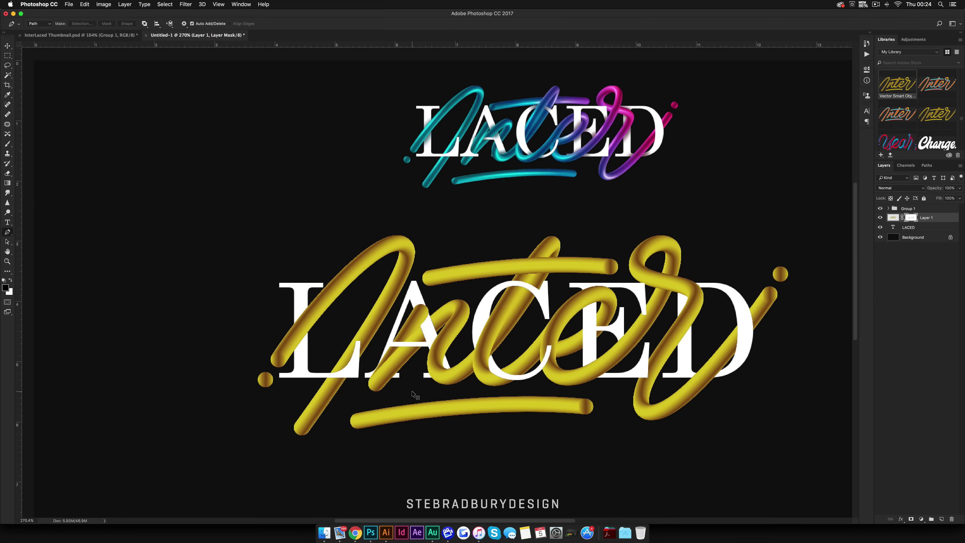
{"action": "scroll", "coordinate": [415, 394], "scroll_direction": "up", "scroll_amount": 5}
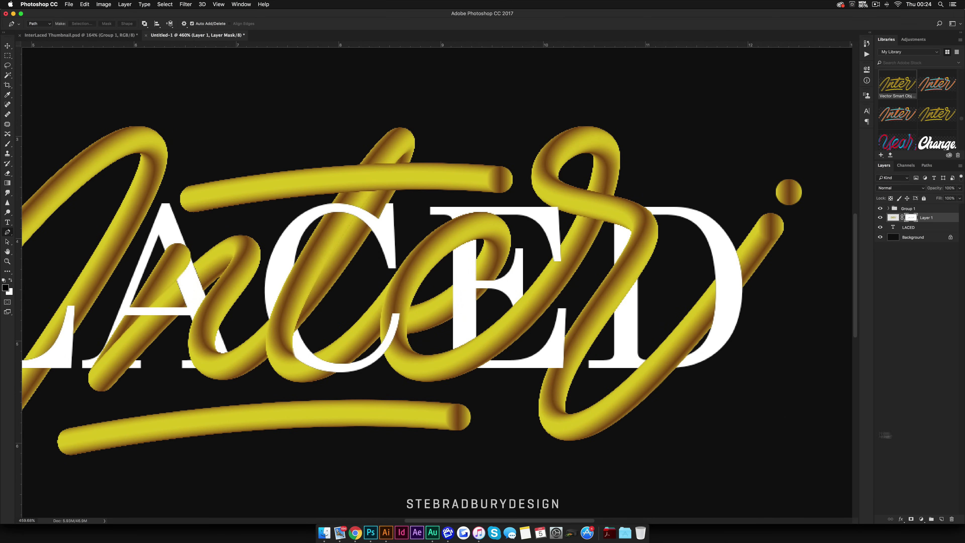
{"action": "left_click", "coordinate": [942, 519]}
{"action": "key", "text": "b"}
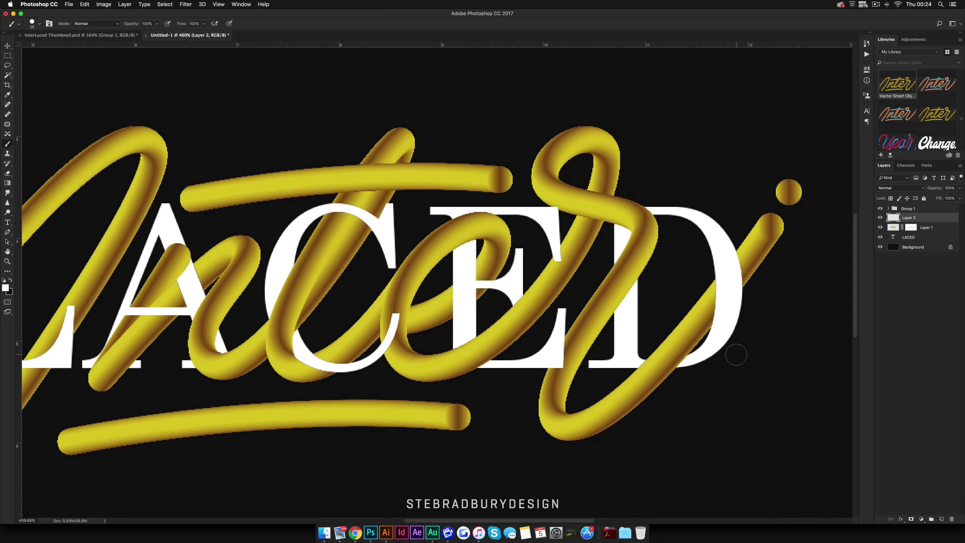
{"action": "right_click", "coordinate": [660, 444]}
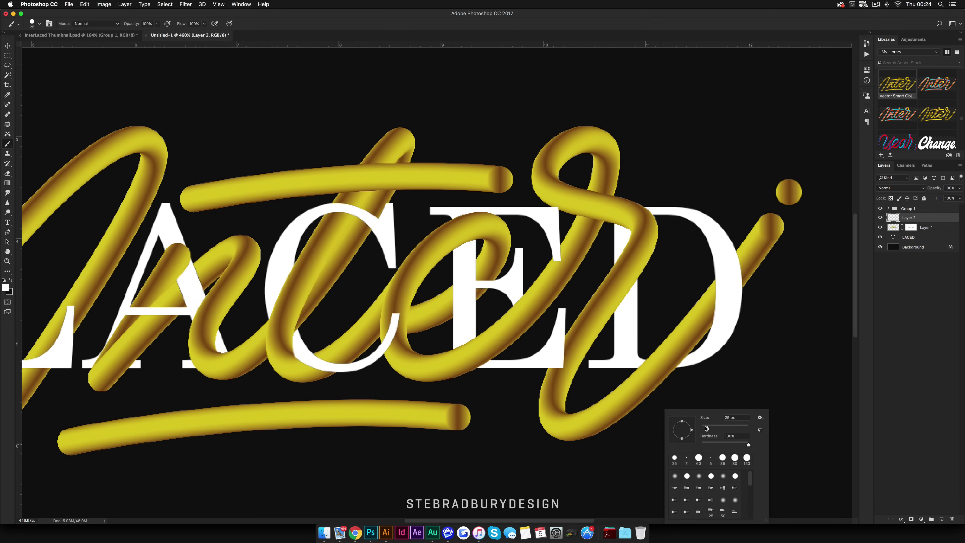
{"action": "left_click_drag", "start_coordinate": [705, 428], "coordinate": [685, 434]}
{"action": "left_click", "coordinate": [636, 448]}
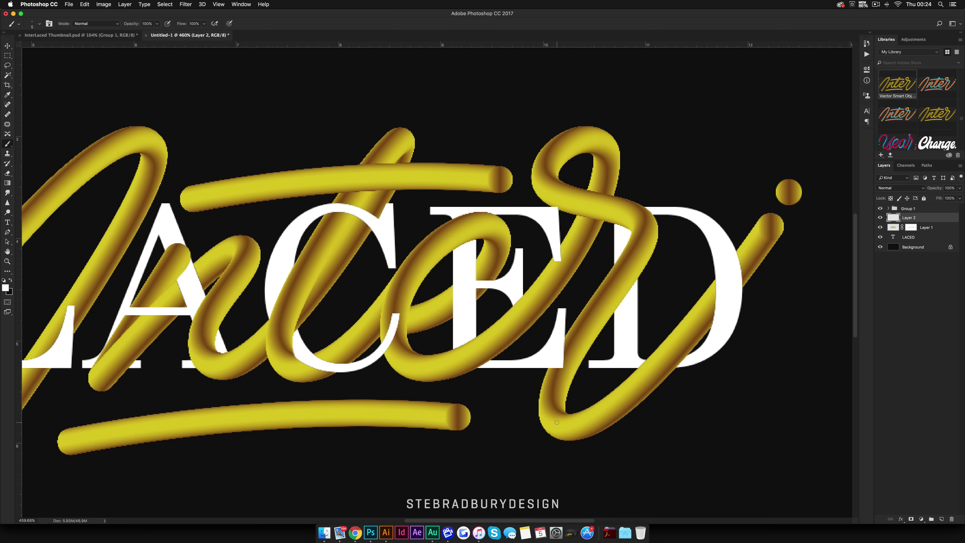
Try freehand white highlight strokes around the lower loop of the gold r, undoing each one.
{"action": "left_click_drag", "start_coordinate": [557, 423], "coordinate": [595, 416]}
{"action": "key", "text": "super+z"}
{"action": "left_click_drag", "start_coordinate": [564, 427], "coordinate": [546, 402]}
{"action": "key", "text": "super+z"}
Draw a curved Pen path along the inside of the tall gold first letter's upper bend.
{"action": "key", "text": "p"}
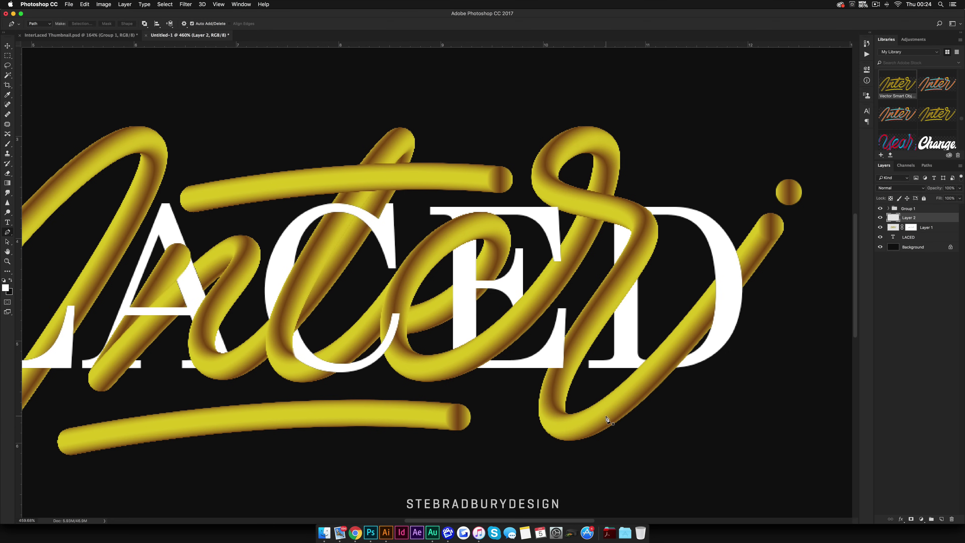
{"action": "scroll", "coordinate": [592, 417], "scroll_direction": "left", "scroll_amount": 10}
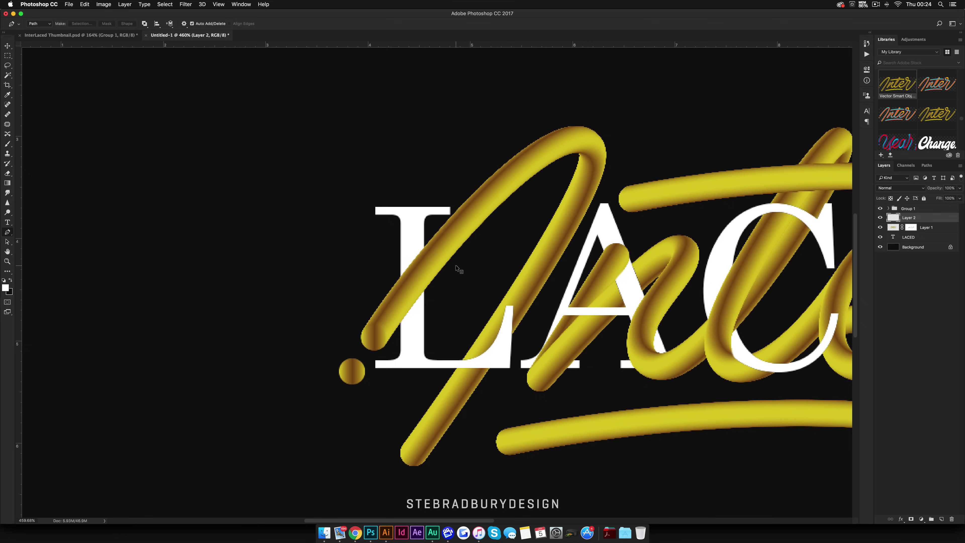
{"action": "scroll", "coordinate": [457, 267], "scroll_direction": "up", "scroll_amount": 3}
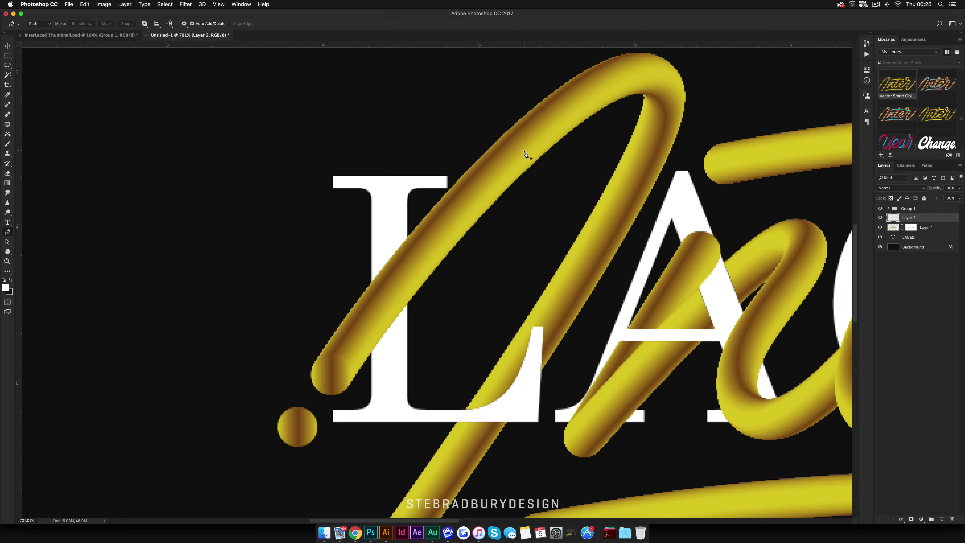
{"action": "left_click_drag", "start_coordinate": [520, 162], "coordinate": [569, 110]}
{"action": "left_click_drag", "start_coordinate": [678, 84], "coordinate": [720, 120]}
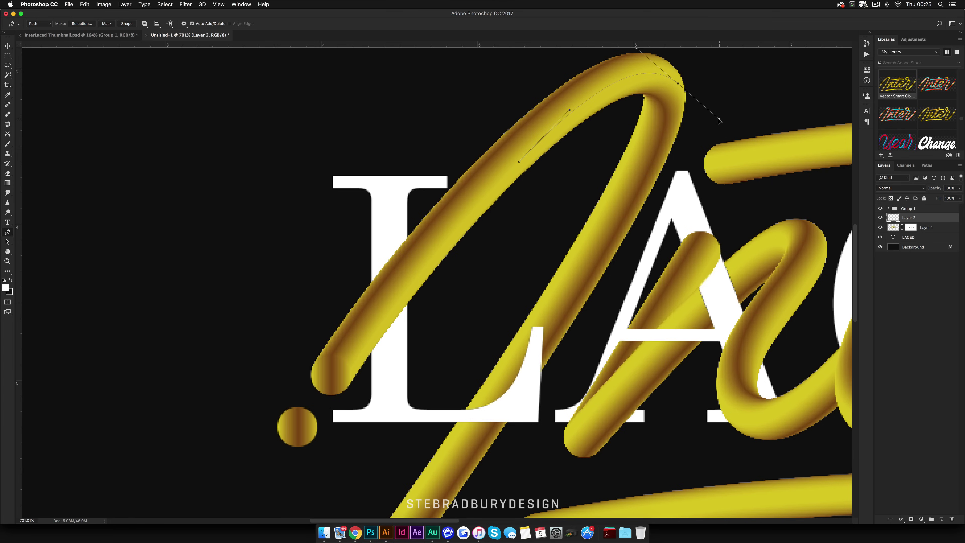
Stroke the path with the white Brush using Simulate Pressure, and delete the path.
{"action": "right_click", "coordinate": [627, 83]}
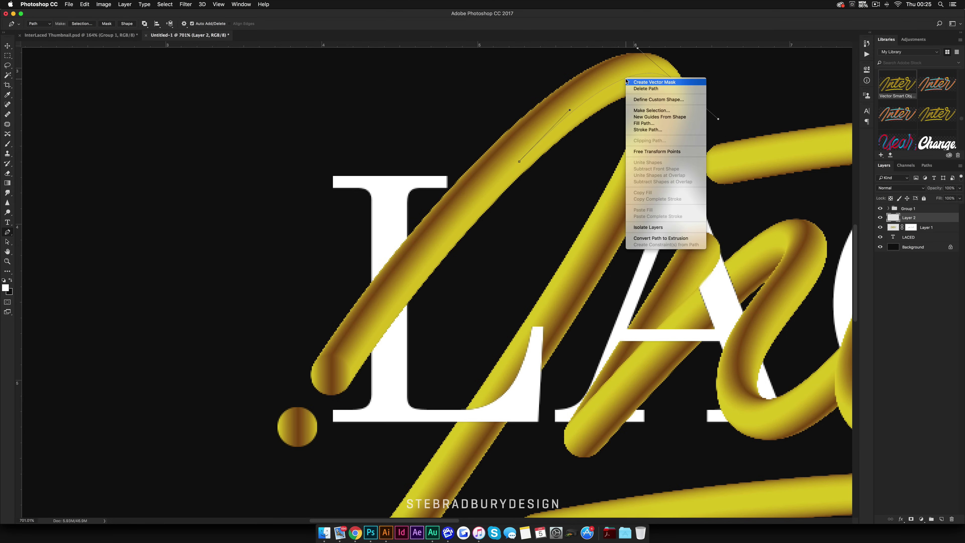
{"action": "left_click", "coordinate": [639, 129]}
{"action": "left_click", "coordinate": [463, 250]}
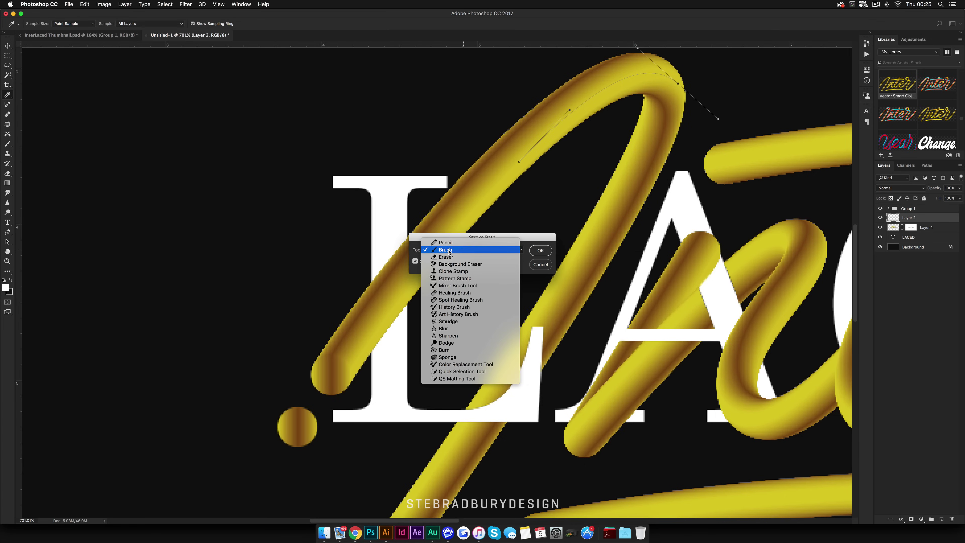
{"action": "left_click", "coordinate": [449, 250]}
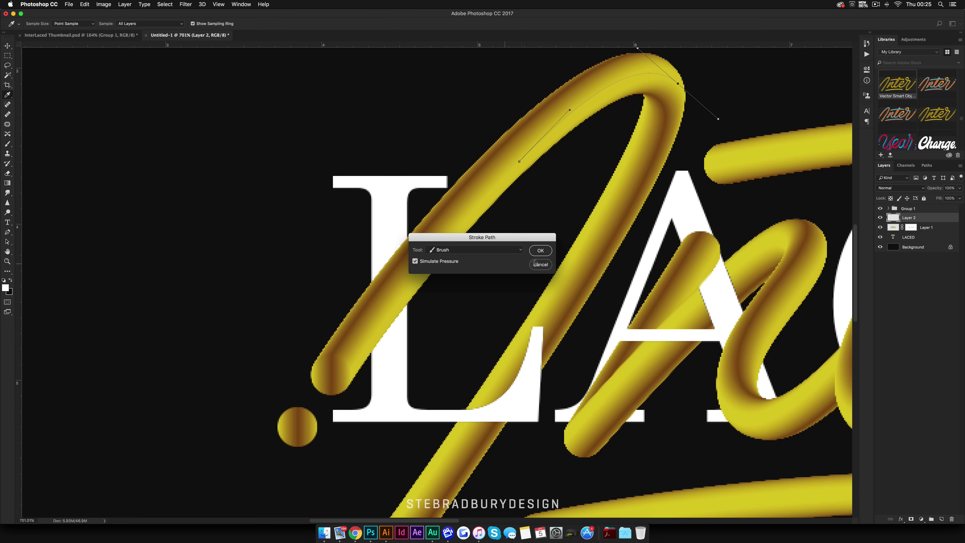
{"action": "left_click", "coordinate": [540, 251]}
{"action": "key", "text": "p"}
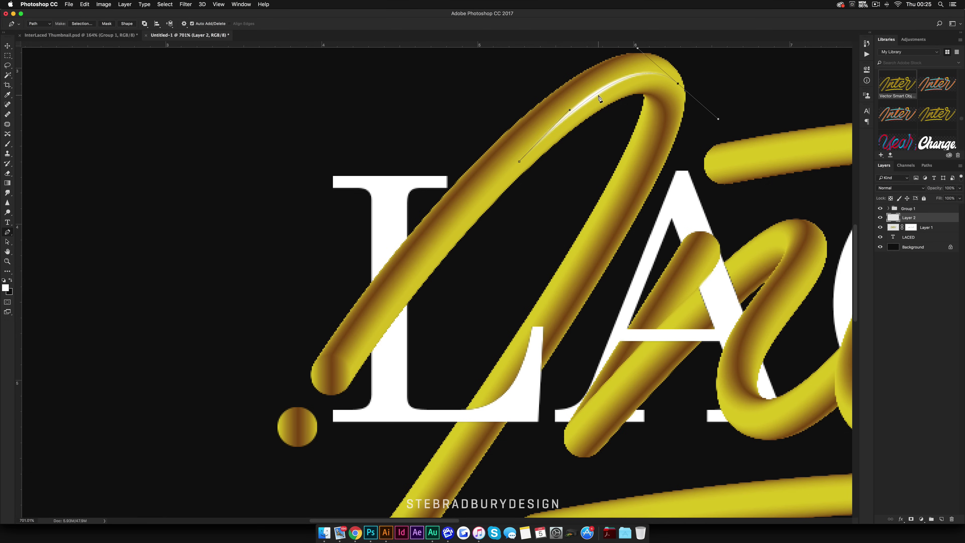
{"action": "right_click", "coordinate": [600, 95]}
{"action": "left_click", "coordinate": [610, 106]}
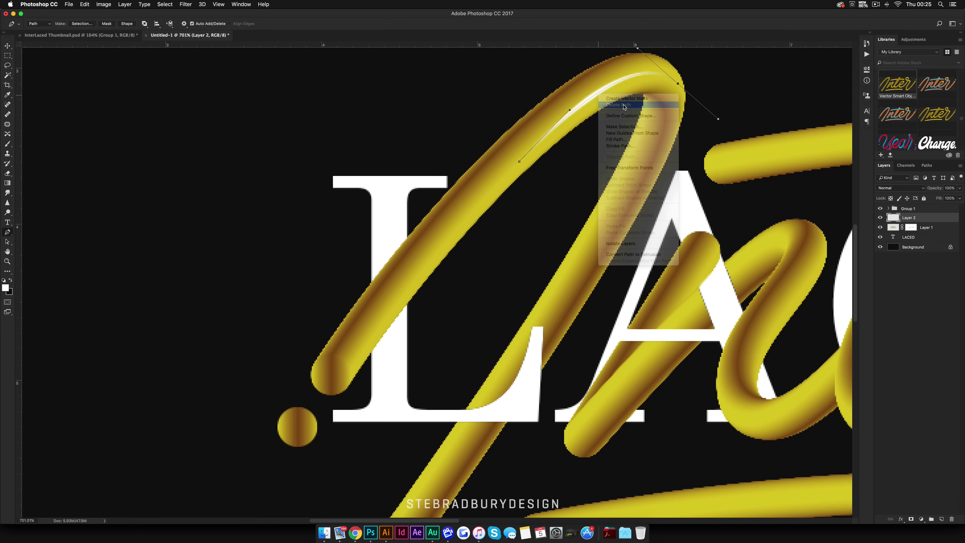
Examine the white highlight on the first gold letter's bend up close and against the whole design.
{"action": "scroll", "coordinate": [679, 107], "scroll_direction": "up", "scroll_amount": 3}
{"action": "scroll", "coordinate": [679, 108], "scroll_direction": "right", "scroll_amount": 5}
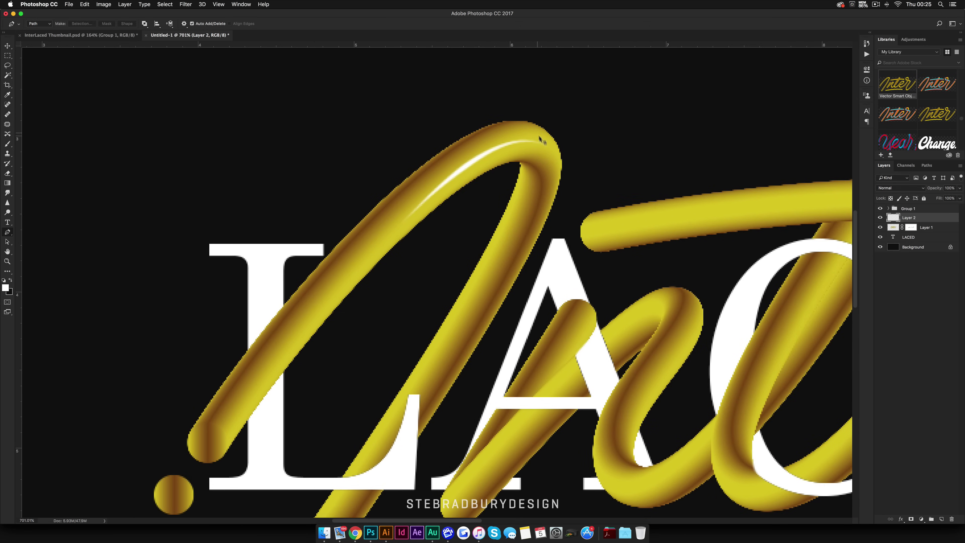
{"action": "scroll", "coordinate": [543, 142], "scroll_direction": "down", "scroll_amount": 4}
{"action": "scroll", "coordinate": [543, 143], "scroll_direction": "down", "scroll_amount": 5}
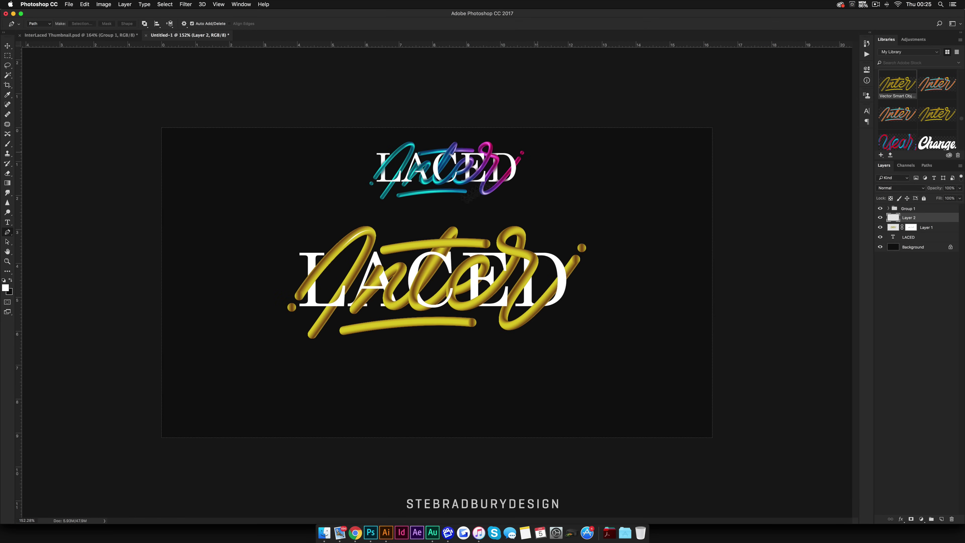
{"action": "scroll", "coordinate": [337, 262], "scroll_direction": "up", "scroll_amount": 6}
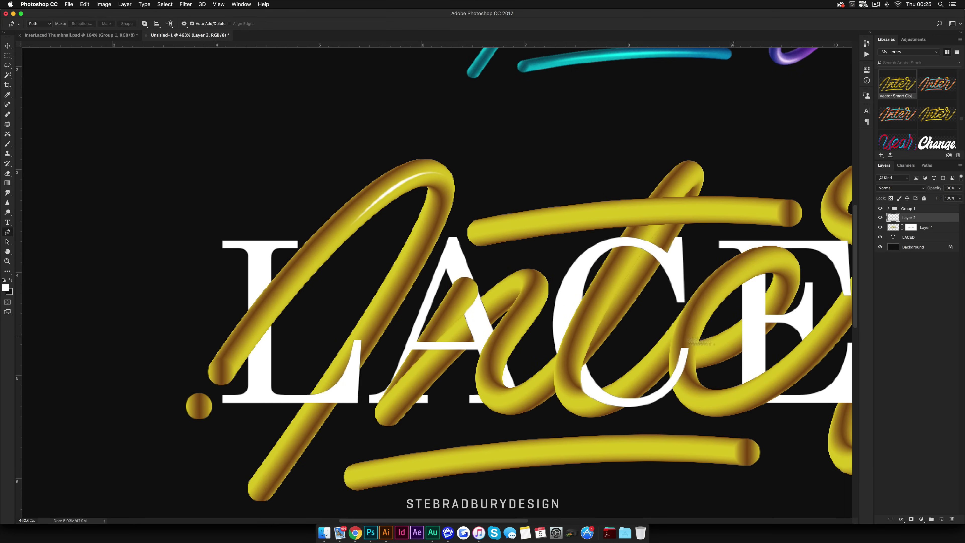
{"action": "scroll", "coordinate": [677, 350], "scroll_direction": "right", "scroll_amount": 5}
{"action": "scroll", "coordinate": [258, 209], "scroll_direction": "left", "scroll_amount": 2}
{"action": "scroll", "coordinate": [258, 209], "scroll_direction": "left", "scroll_amount": 4}
Soften the white highlight with a Gaussian Blur of about 2 pixels radius.
{"action": "left_click", "coordinate": [186, 4]}
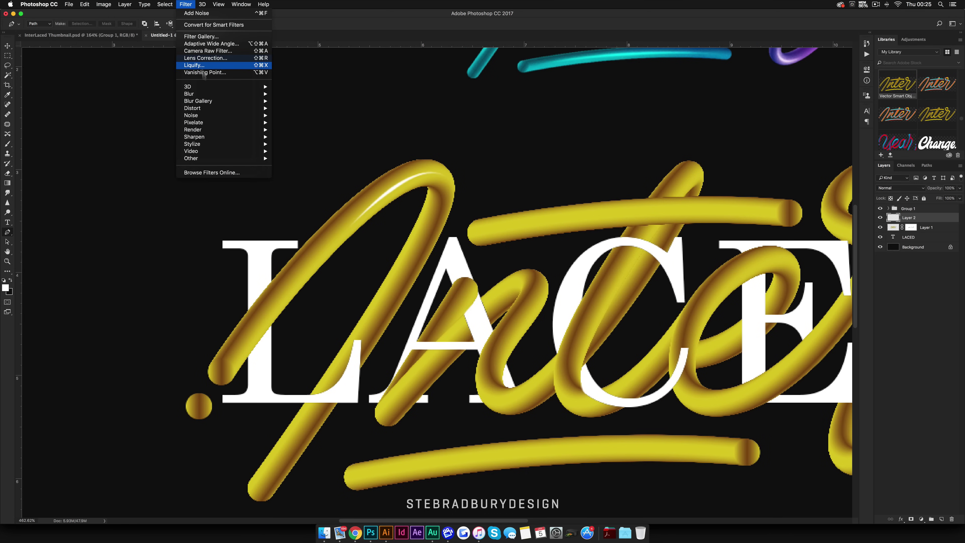
{"action": "mouse_move", "coordinate": [211, 95]}
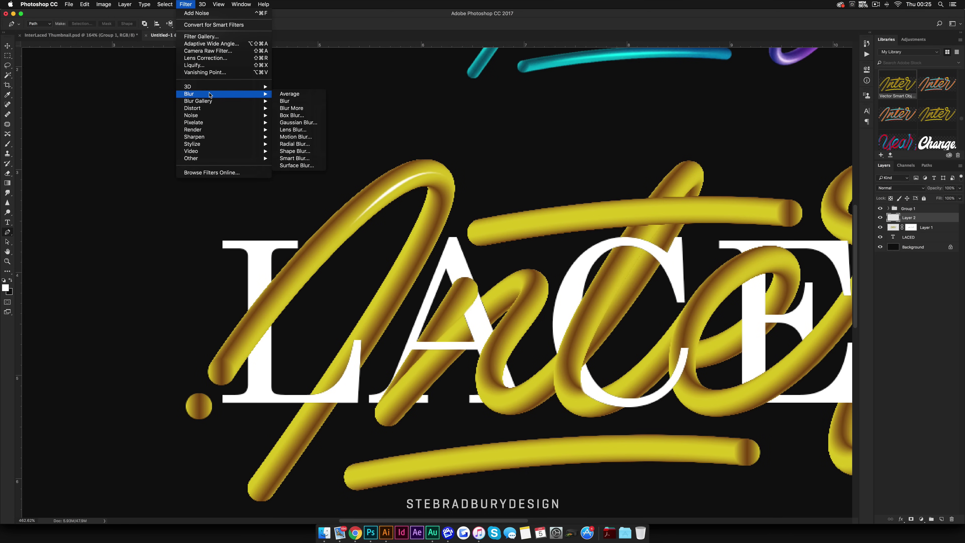
{"action": "left_click", "coordinate": [298, 122]}
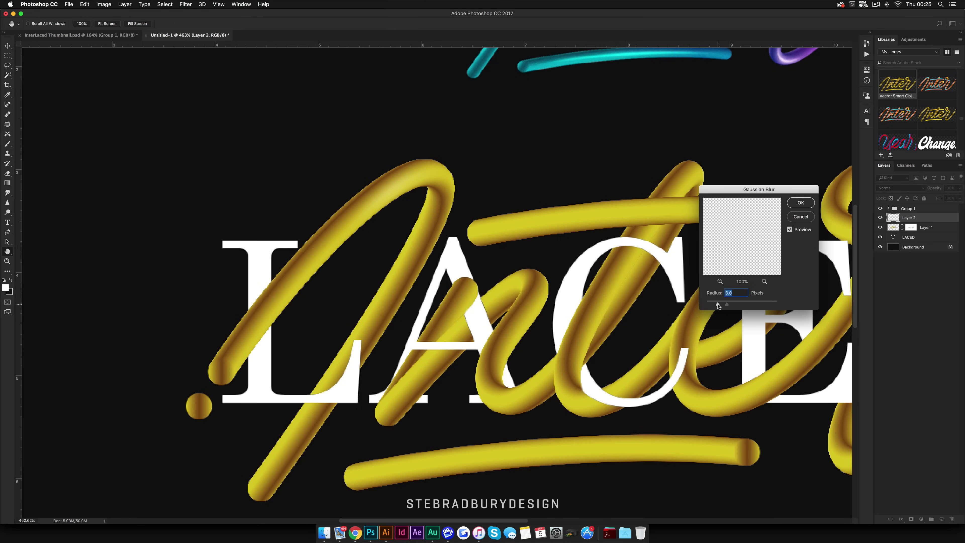
{"action": "left_click_drag", "start_coordinate": [717, 306], "coordinate": [715, 306]}
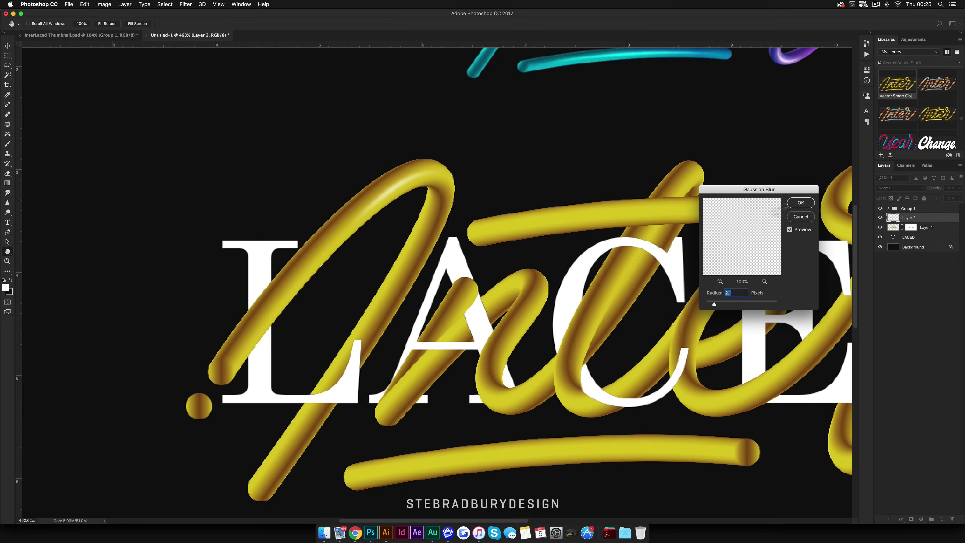
{"action": "left_click", "coordinate": [798, 203]}
Compare the softened highlight on the gold lettering with the highlights on the multicoloured reference.
{"action": "key", "text": "super+0"}
{"action": "key", "text": "p"}
{"action": "scroll", "coordinate": [436, 285], "scroll_direction": "up", "scroll_amount": 3}
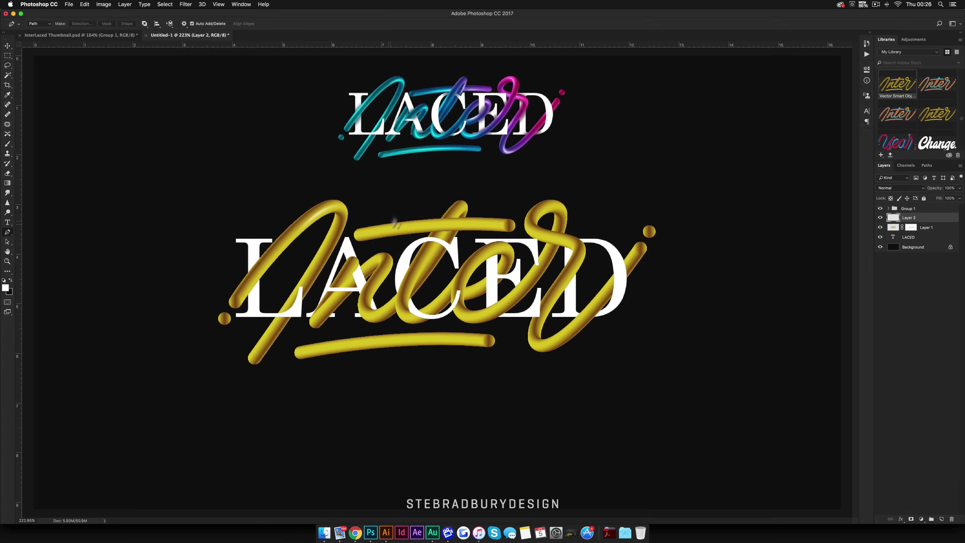
{"action": "scroll", "coordinate": [494, 98], "scroll_direction": "up", "scroll_amount": 5}
{"action": "scroll", "coordinate": [494, 98], "scroll_direction": "down", "scroll_amount": 3}
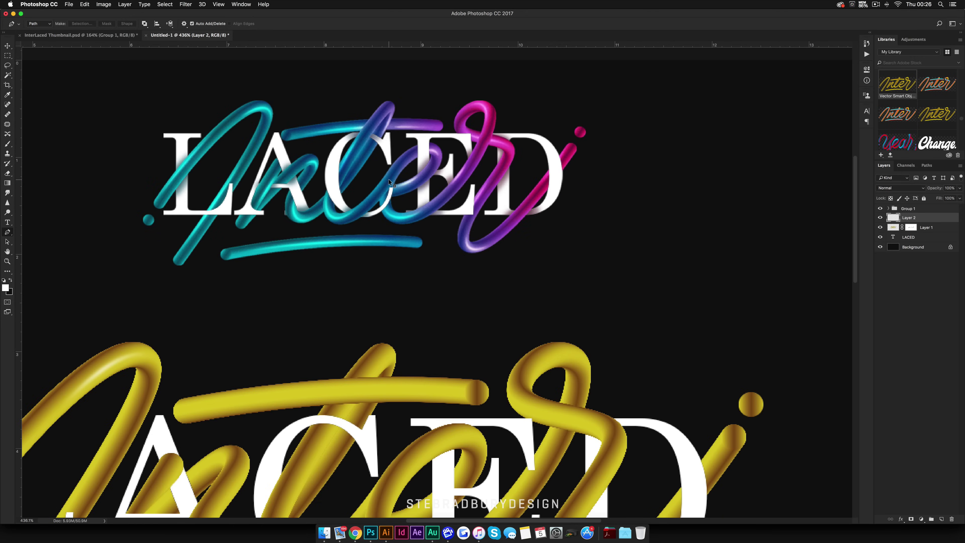
{"action": "scroll", "coordinate": [389, 179], "scroll_direction": "down", "scroll_amount": 2}
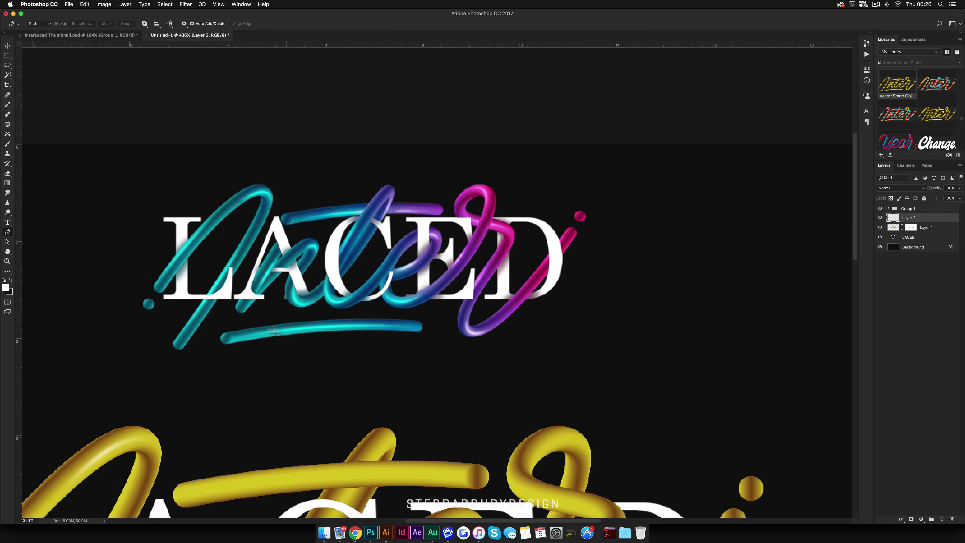
{"action": "scroll", "coordinate": [346, 270], "scroll_direction": "down", "scroll_amount": 3}
{"action": "scroll", "coordinate": [410, 274], "scroll_direction": "down", "scroll_amount": 5}
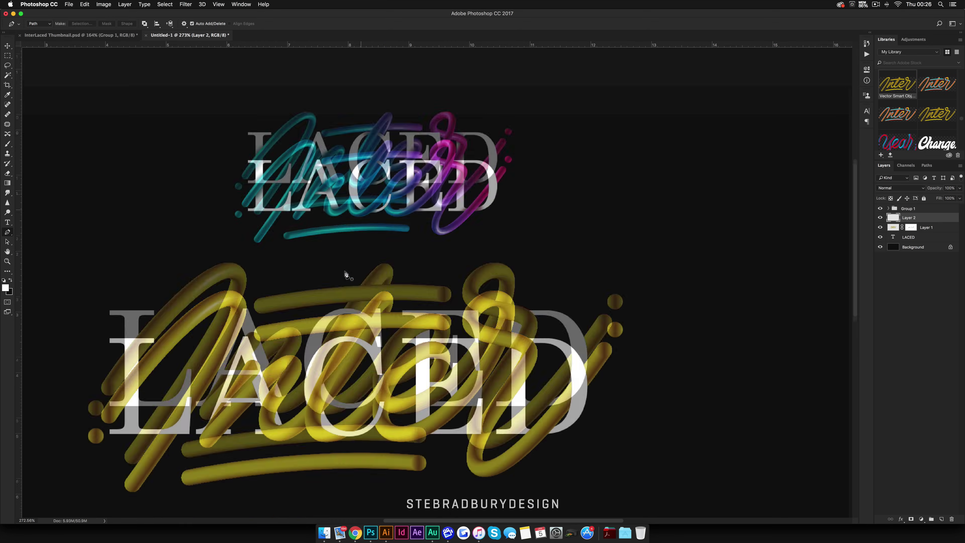
Add a new layer between the gold lettering and the LACED text, and load the LACED text outline as a selection.
{"action": "scroll", "coordinate": [388, 237], "scroll_direction": "up", "scroll_amount": 3}
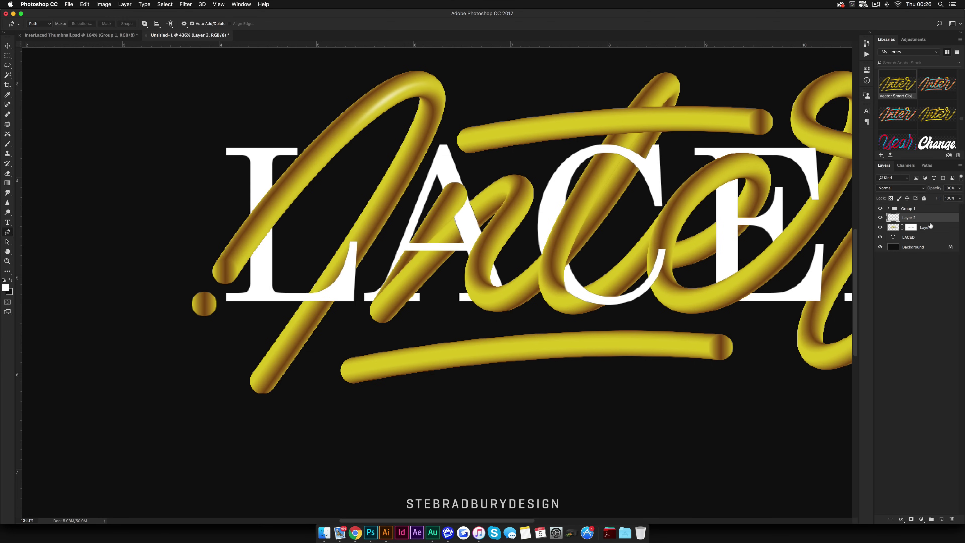
{"action": "left_click", "coordinate": [940, 521]}
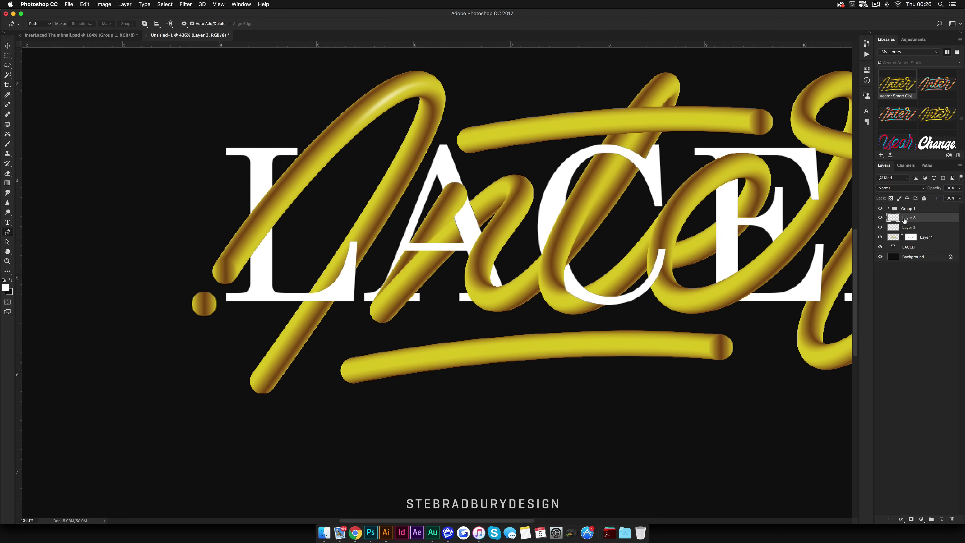
{"action": "left_click_drag", "start_coordinate": [905, 219], "coordinate": [908, 240]}
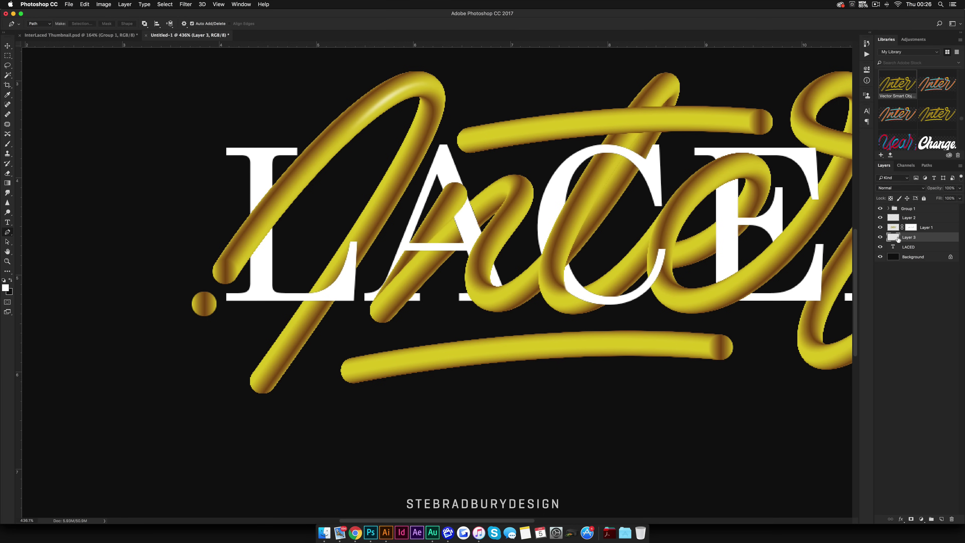
{"action": "left_click_drag", "start_coordinate": [893, 248], "coordinate": [892, 251]}
{"action": "left_click", "coordinate": [893, 248], "text": "super"}
Set up a soft Brush with 0% hardness and a size of 60 px.
{"action": "key", "text": "b"}
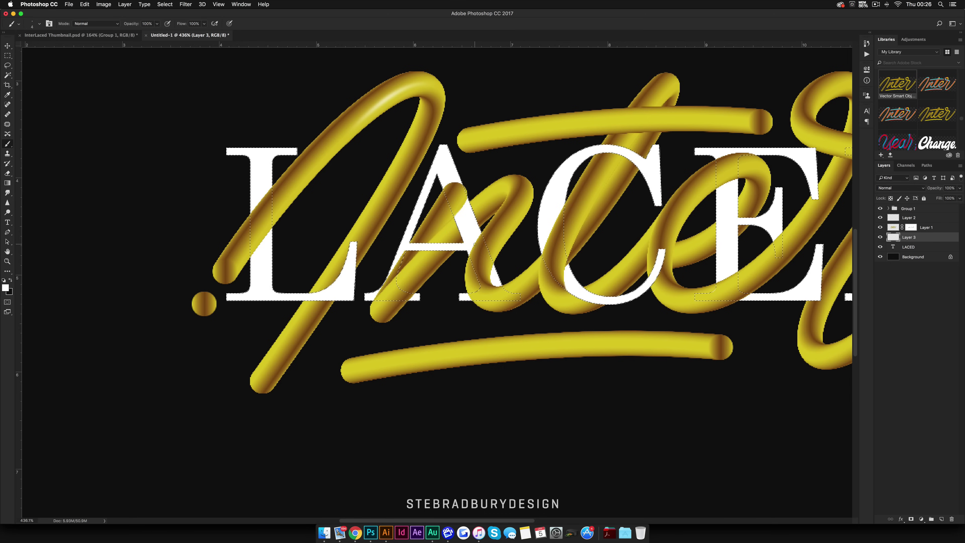
{"action": "right_click", "coordinate": [496, 171]}
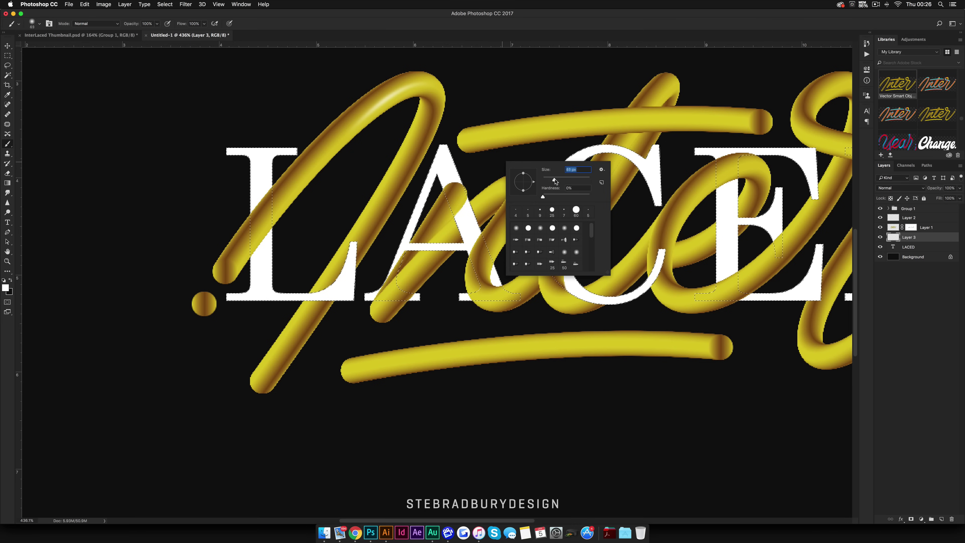
{"action": "left_click_drag", "start_coordinate": [569, 179], "coordinate": [566, 178]}
{"action": "left_click", "coordinate": [496, 101]}
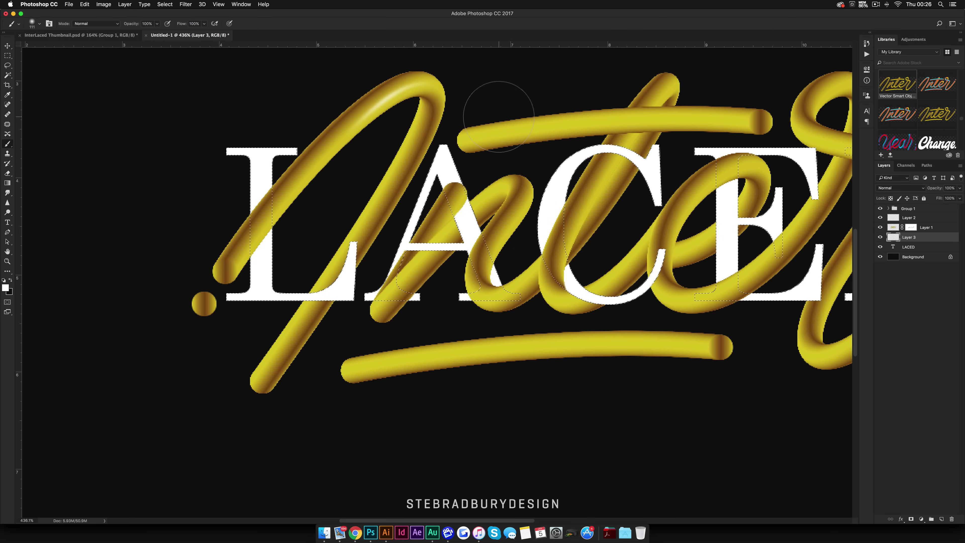
{"action": "key", "text": "bracketleft"}
{"action": "key", "text": "bracketleft"}
{"action": "key", "text": "bracketleft"}
{"action": "key", "text": "bracketleft"}
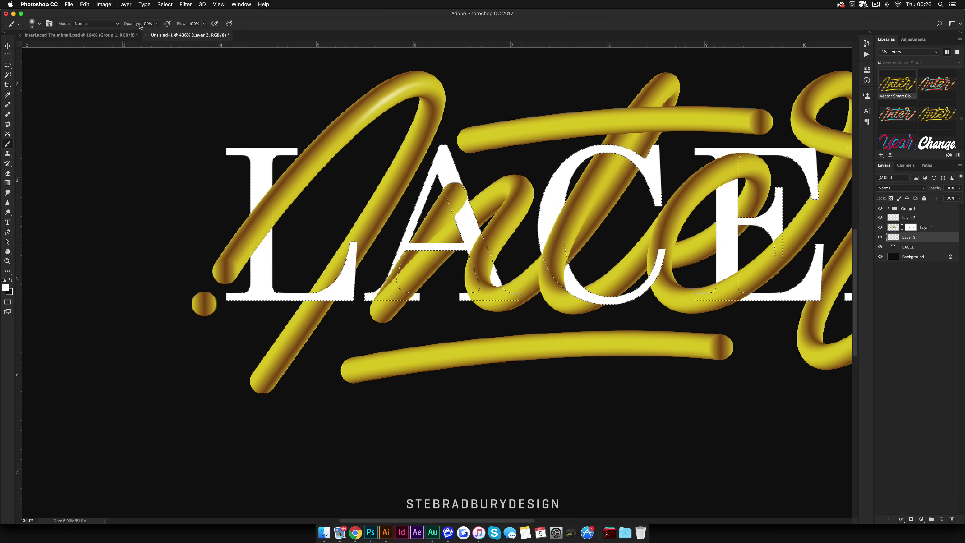
Set the brush opacity and flow to 40% and the foreground colour to dark grey #232323.
{"action": "left_click", "coordinate": [156, 23]}
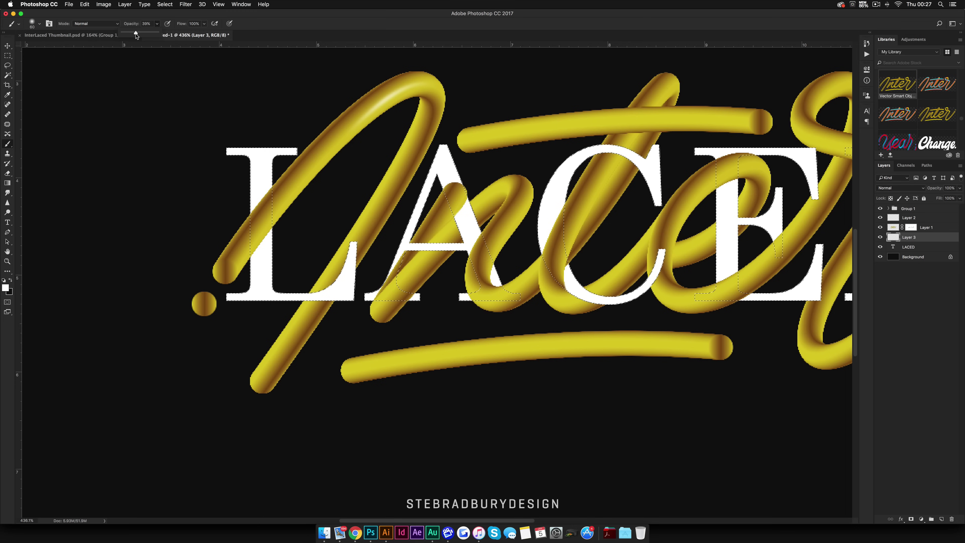
{"action": "left_click", "coordinate": [155, 26]}
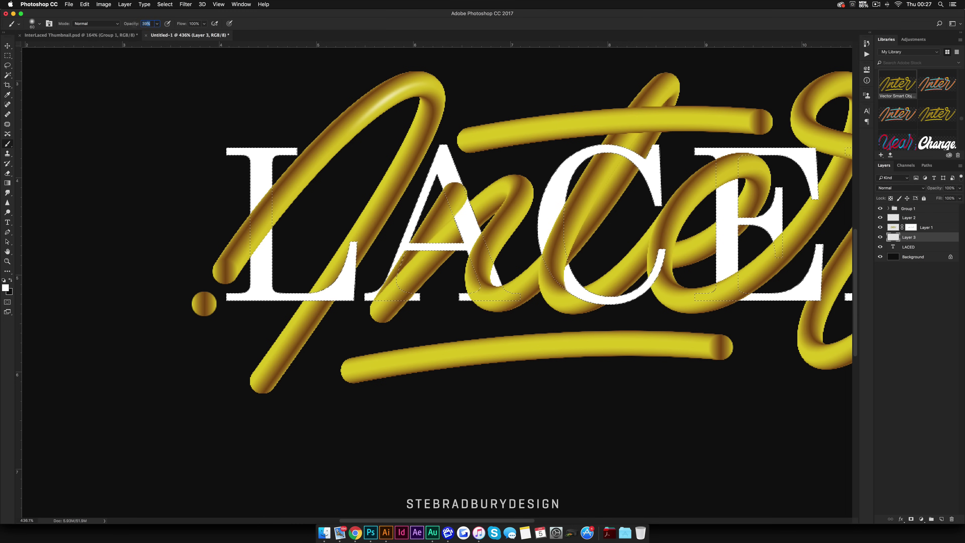
{"action": "type", "text": "40"}
{"action": "key", "text": "Tab"}
{"action": "left_click", "coordinate": [8, 289]}
{"action": "left_click_drag", "start_coordinate": [677, 360], "coordinate": [643, 361]}
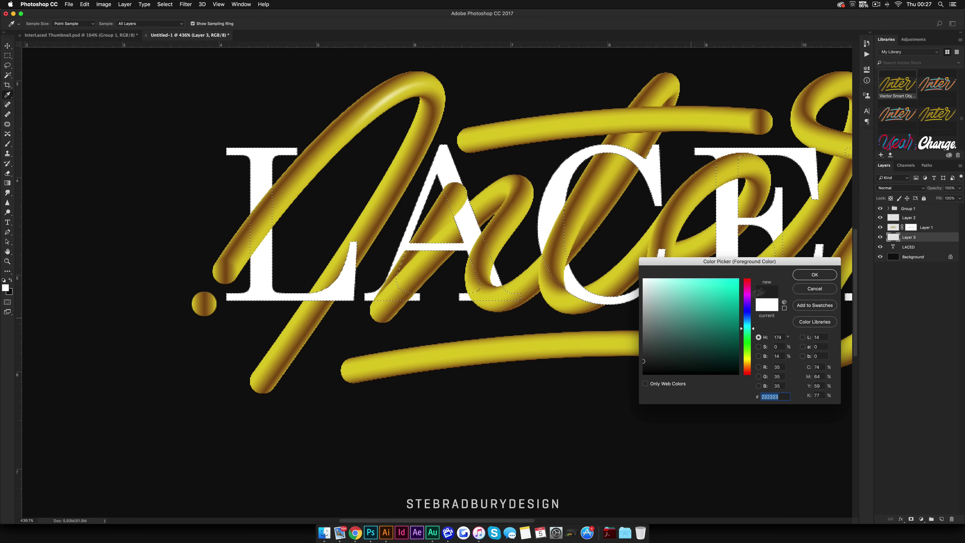
{"action": "left_click", "coordinate": [806, 275]}
Paint soft shadows with a 45 px brush on the L's stem along both sides of the crossing gold tube, and deselect.
{"action": "scroll", "coordinate": [237, 204], "scroll_direction": "up", "scroll_amount": 3}
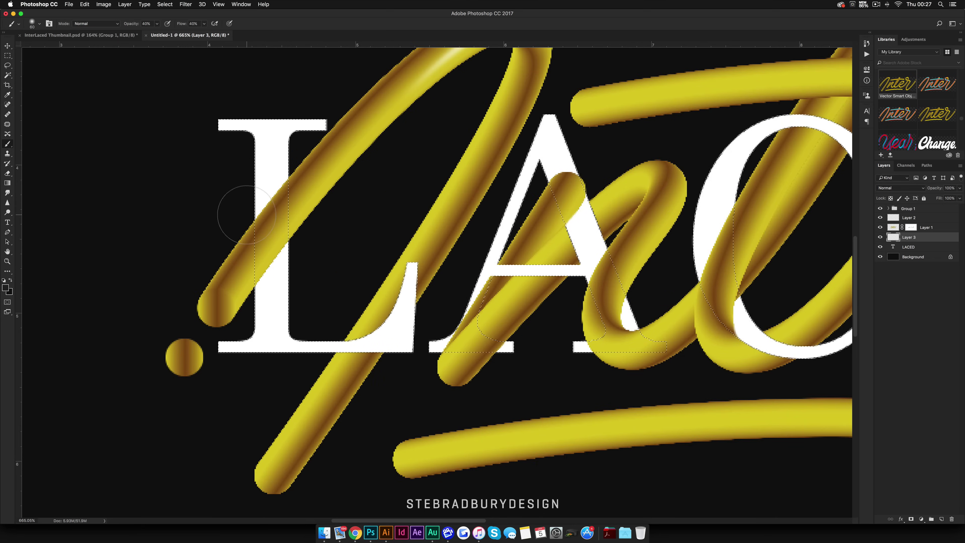
{"action": "scroll", "coordinate": [247, 215], "scroll_direction": "left", "scroll_amount": 3}
{"action": "key", "text": "bracketleft"}
{"action": "key", "text": "bracketleft"}
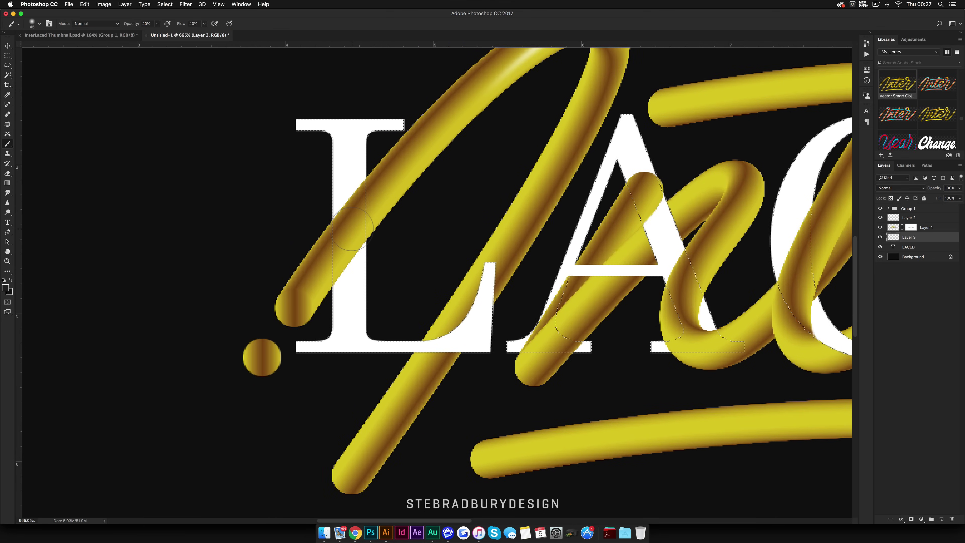
{"action": "key", "text": "bracketright"}
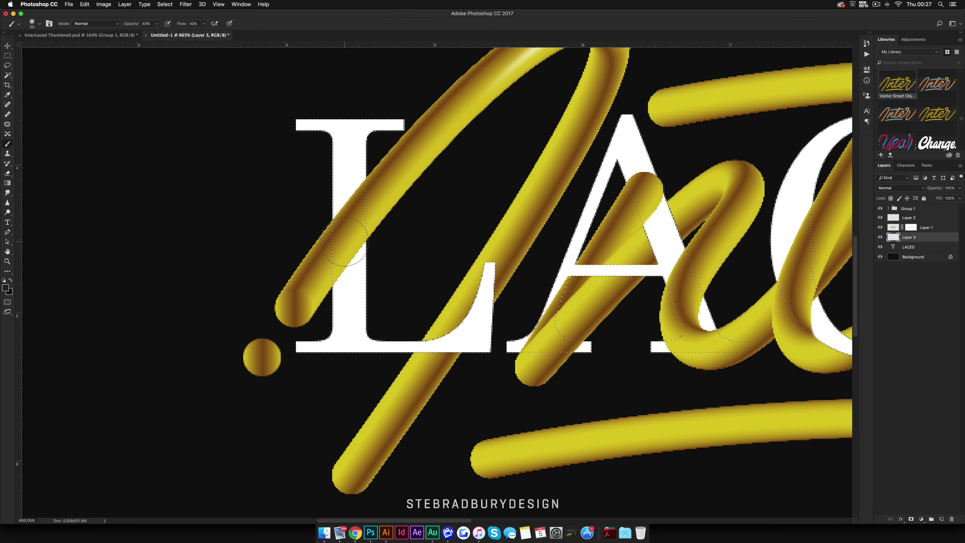
{"action": "key", "text": "bracketleft"}
{"action": "left_click_drag", "start_coordinate": [351, 263], "coordinate": [337, 264]}
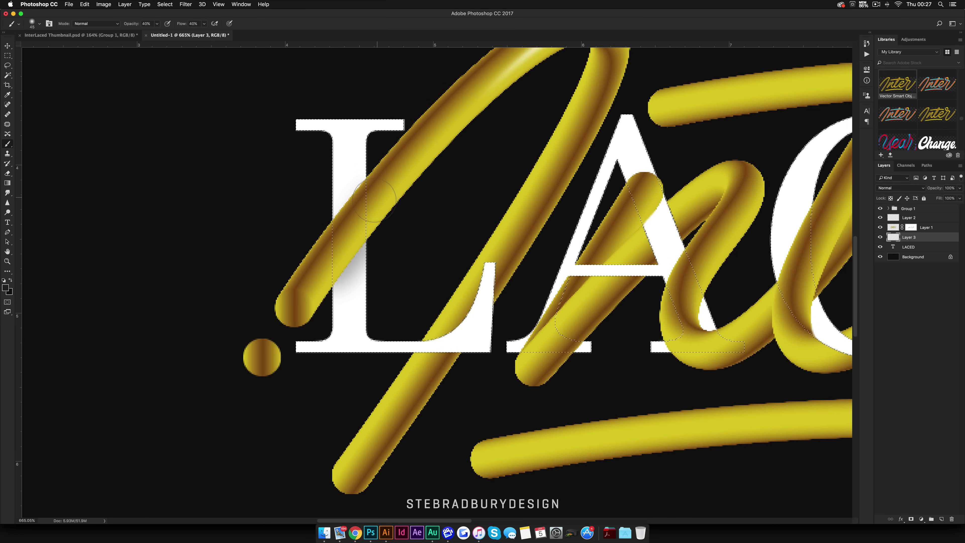
{"action": "mouse_move", "coordinate": [350, 183]}
{"action": "left_mouse_down"}
{"action": "mouse_move", "coordinate": [324, 254]}
{"action": "mouse_move", "coordinate": [353, 194]}
{"action": "mouse_move", "coordinate": [342, 277]}
{"action": "mouse_move", "coordinate": [355, 235]}
{"action": "mouse_move", "coordinate": [342, 274]}
{"action": "mouse_move", "coordinate": [318, 295]}
{"action": "left_mouse_up"}
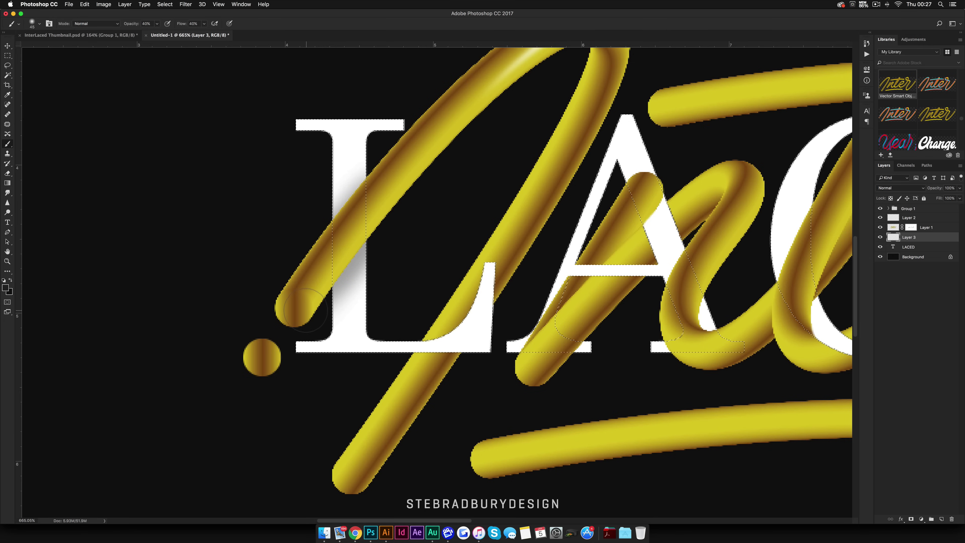
{"action": "mouse_move", "coordinate": [354, 237]}
{"action": "left_mouse_down"}
{"action": "mouse_move", "coordinate": [338, 283]}
{"action": "mouse_move", "coordinate": [356, 263]}
{"action": "mouse_move", "coordinate": [366, 209]}
{"action": "left_mouse_up"}
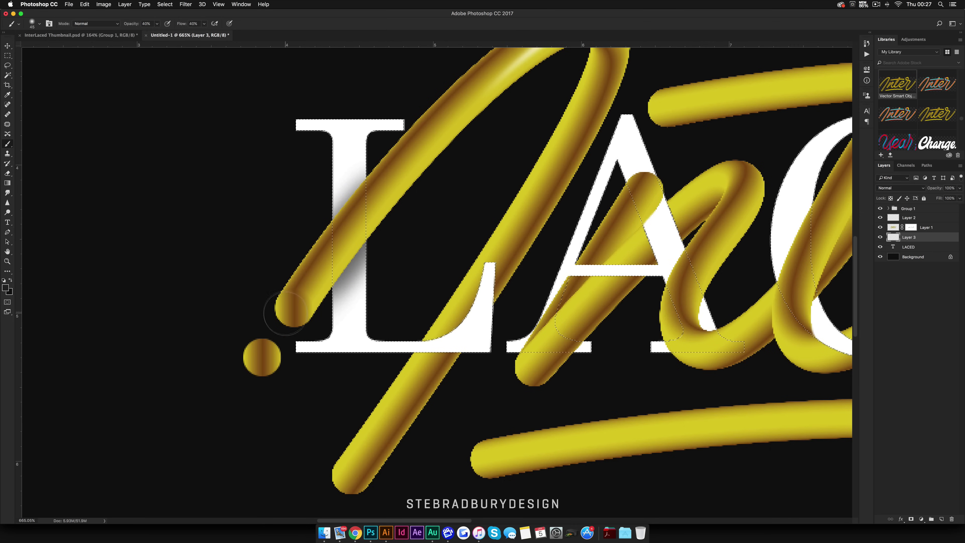
{"action": "left_click_drag", "start_coordinate": [354, 169], "coordinate": [356, 187]}
{"action": "key", "text": "super+d"}
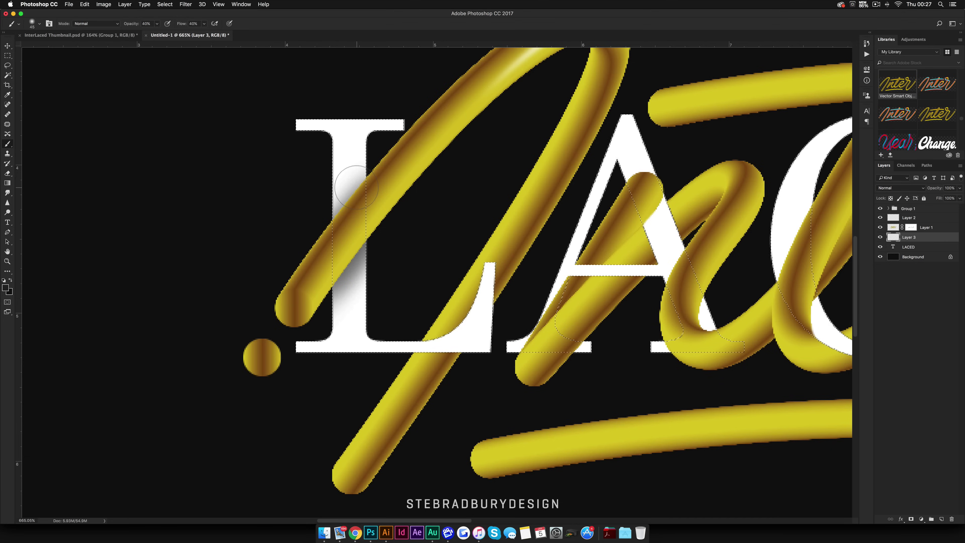
Change the shadow layer's blend mode to Hard Light.
{"action": "scroll", "coordinate": [421, 242], "scroll_direction": "down", "scroll_amount": 3}
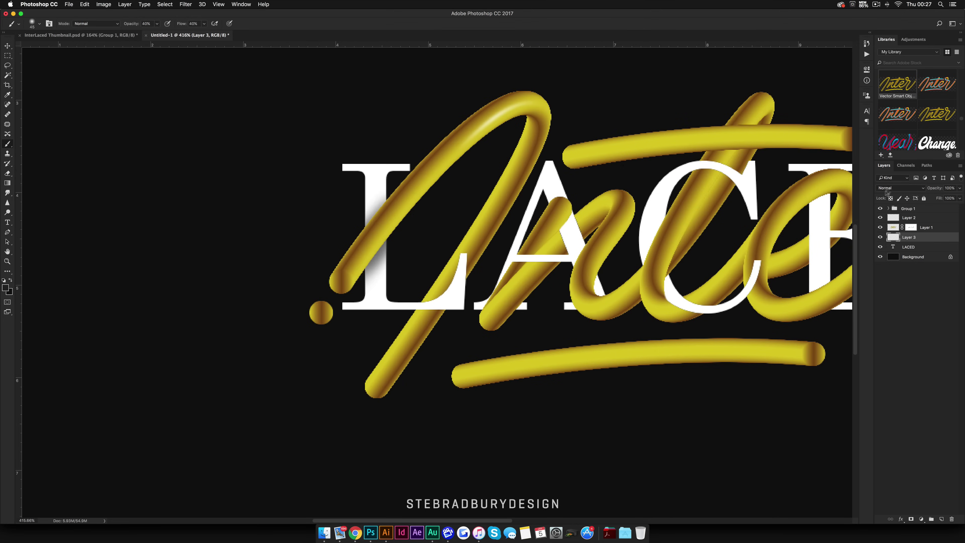
{"action": "left_click", "coordinate": [894, 188]}
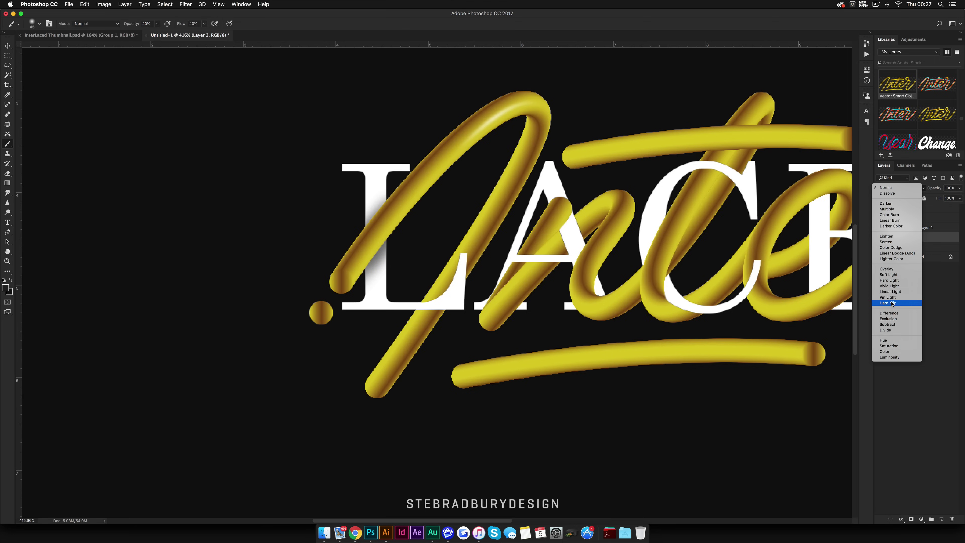
{"action": "left_click", "coordinate": [893, 281]}
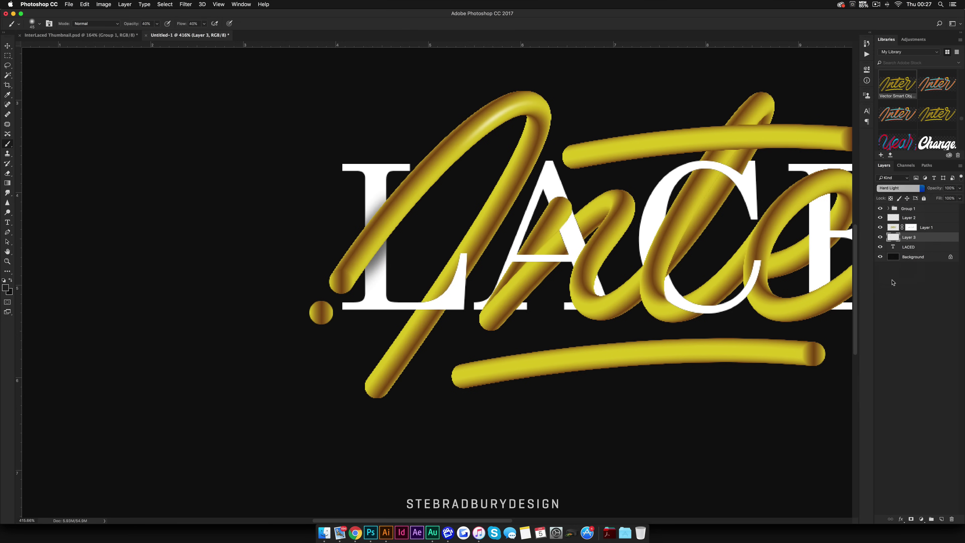
Examine the shadow on the L against the whole design and the other crossings of the lettering up close.
{"action": "scroll", "coordinate": [342, 334], "scroll_direction": "down", "scroll_amount": 5}
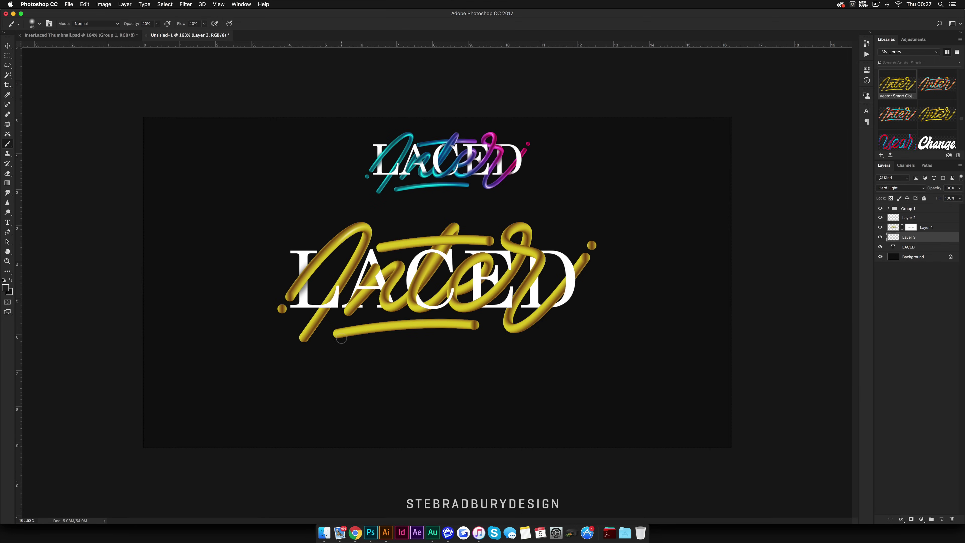
{"action": "scroll", "coordinate": [289, 316], "scroll_direction": "up", "scroll_amount": 5}
{"action": "scroll", "coordinate": [283, 312], "scroll_direction": "up", "scroll_amount": 1}
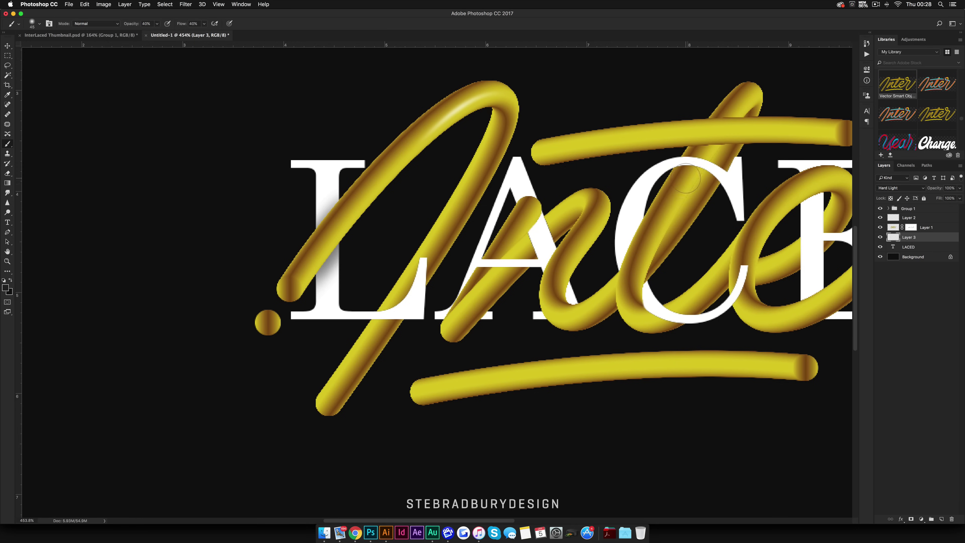
{"action": "scroll", "coordinate": [756, 173], "scroll_direction": "right", "scroll_amount": 3}
{"action": "scroll", "coordinate": [756, 173], "scroll_direction": "right", "scroll_amount": 5}
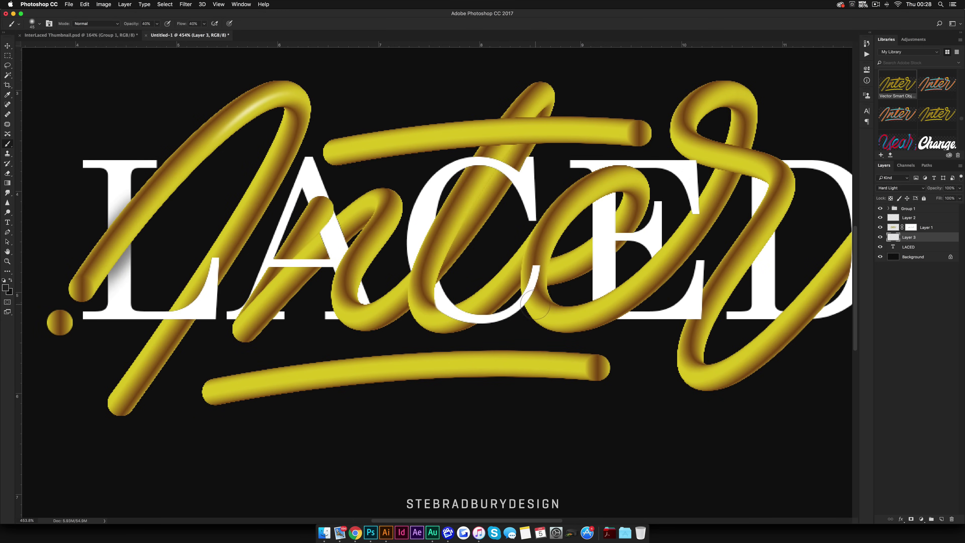
{"action": "scroll", "coordinate": [304, 252], "scroll_direction": "down", "scroll_amount": 5}
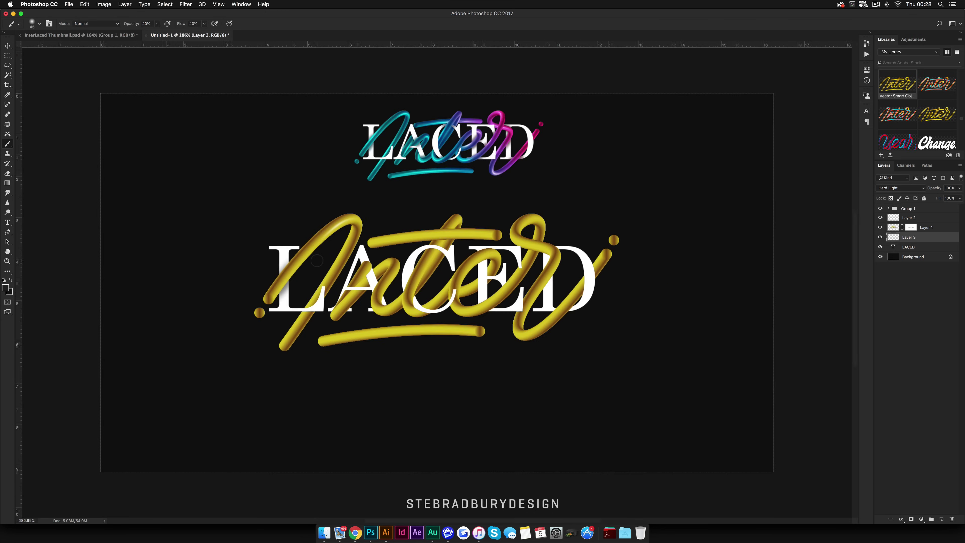
Duplicate the gold Inter lettering layer with its mask and hide the original layer.
{"action": "left_click", "coordinate": [8, 46]}
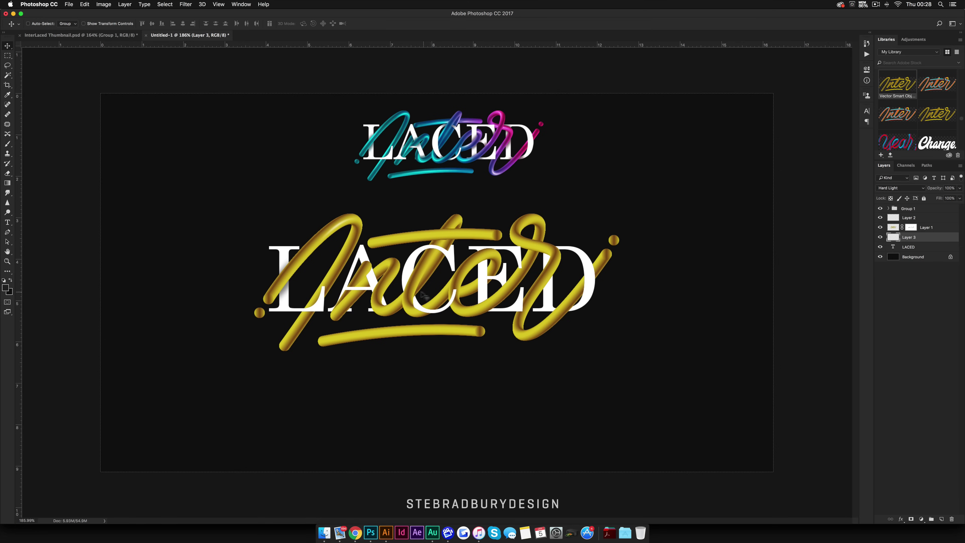
{"action": "left_click", "coordinate": [893, 229]}
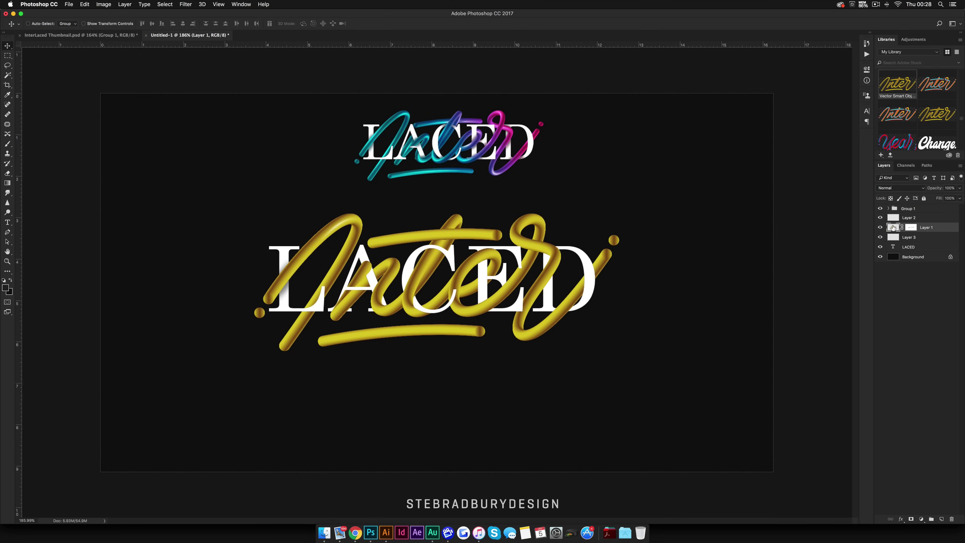
{"action": "key", "text": "super+j"}
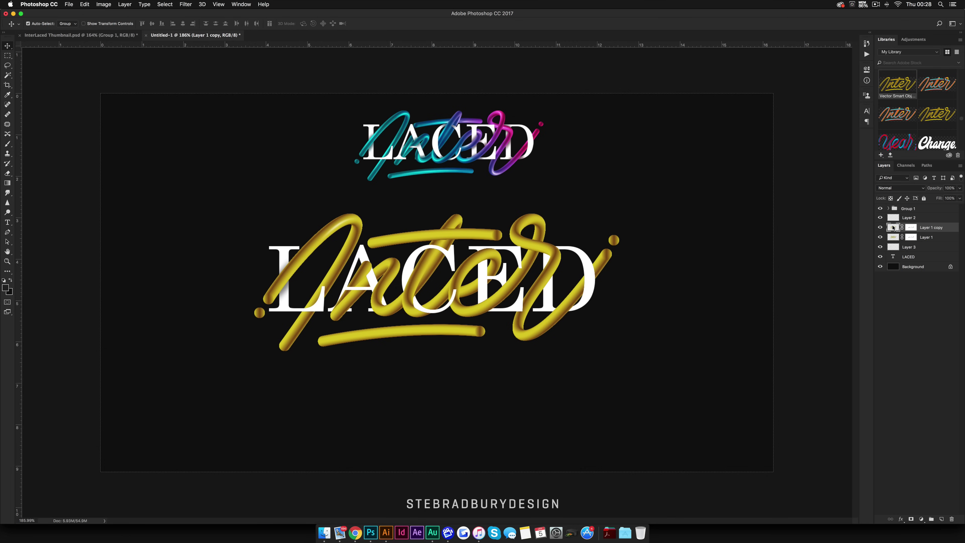
{"action": "mouse_move", "coordinate": [893, 224]}
{"action": "left_mouse_down"}
{"action": "mouse_move", "coordinate": [894, 214]}
{"action": "mouse_move", "coordinate": [894, 231]}
{"action": "left_mouse_up"}
{"action": "left_click", "coordinate": [880, 238]}
Desaturate the duplicated Inter lettering with Hue/Saturation by setting the saturation to -100.
{"action": "scroll", "coordinate": [437, 323], "scroll_direction": "up", "scroll_amount": 3}
{"action": "scroll", "coordinate": [464, 338], "scroll_direction": "down", "scroll_amount": 5}
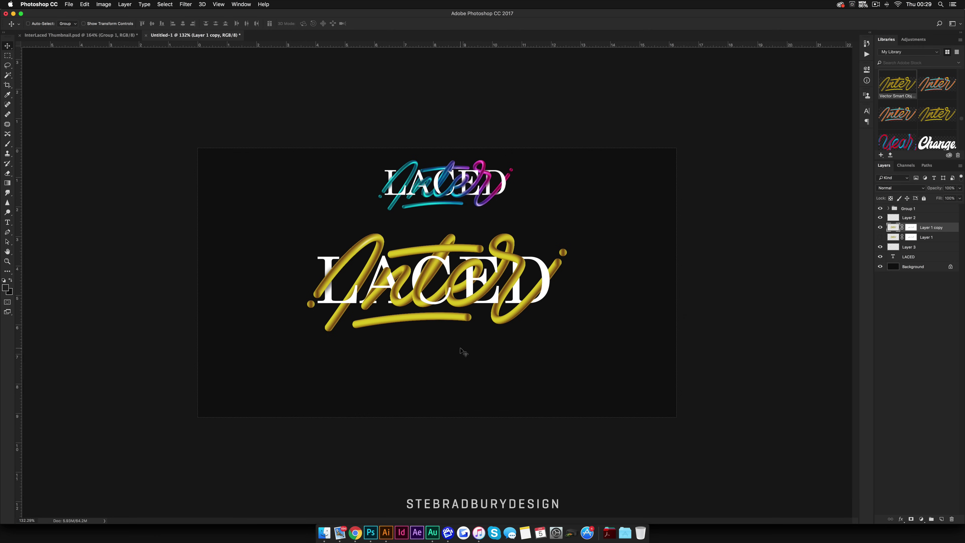
{"action": "key", "text": "super"}
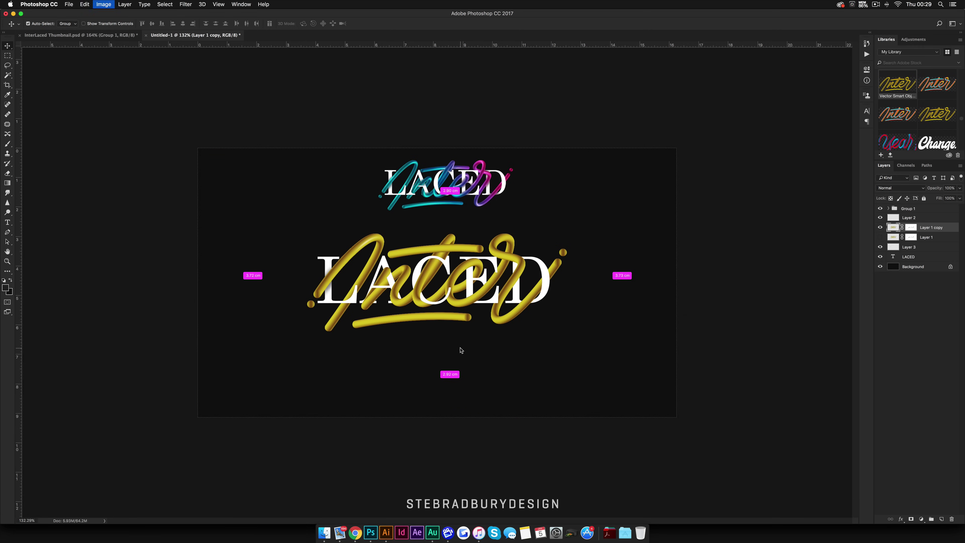
{"action": "key", "text": "super+u"}
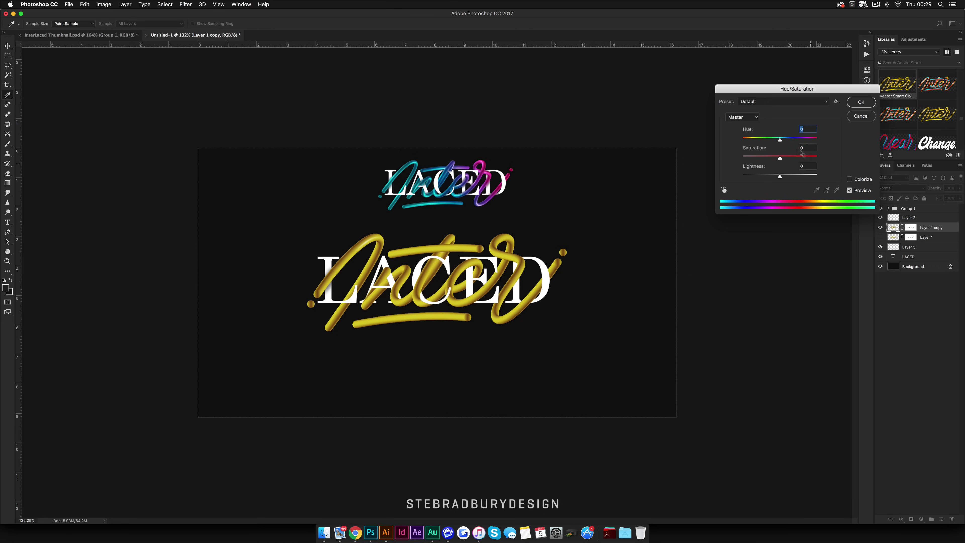
{"action": "mouse_move", "coordinate": [776, 140]}
{"action": "left_mouse_down"}
{"action": "mouse_move", "coordinate": [751, 141]}
{"action": "mouse_move", "coordinate": [800, 140]}
{"action": "mouse_move", "coordinate": [764, 141]}
{"action": "mouse_move", "coordinate": [790, 140]}
{"action": "mouse_move", "coordinate": [739, 159]}
{"action": "left_mouse_up"}
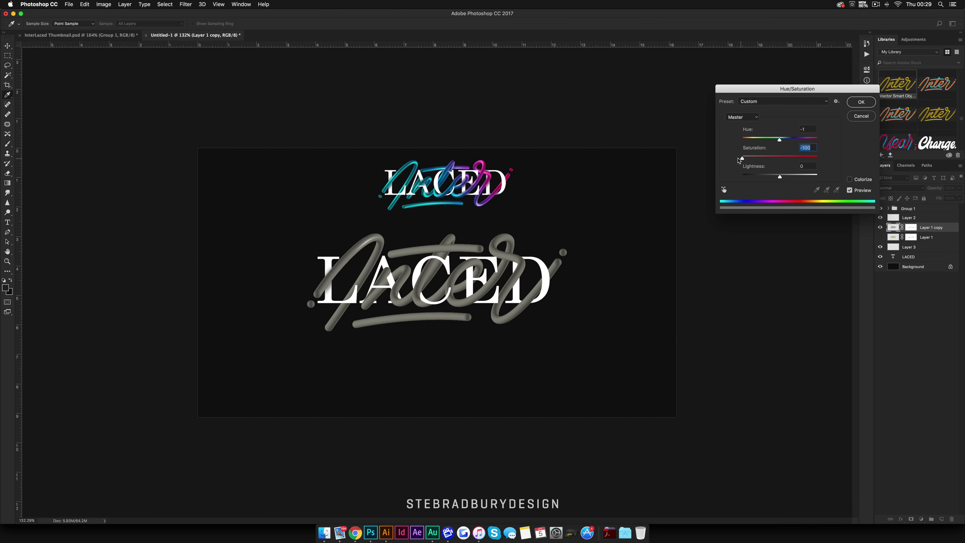
{"action": "left_click", "coordinate": [861, 105]}
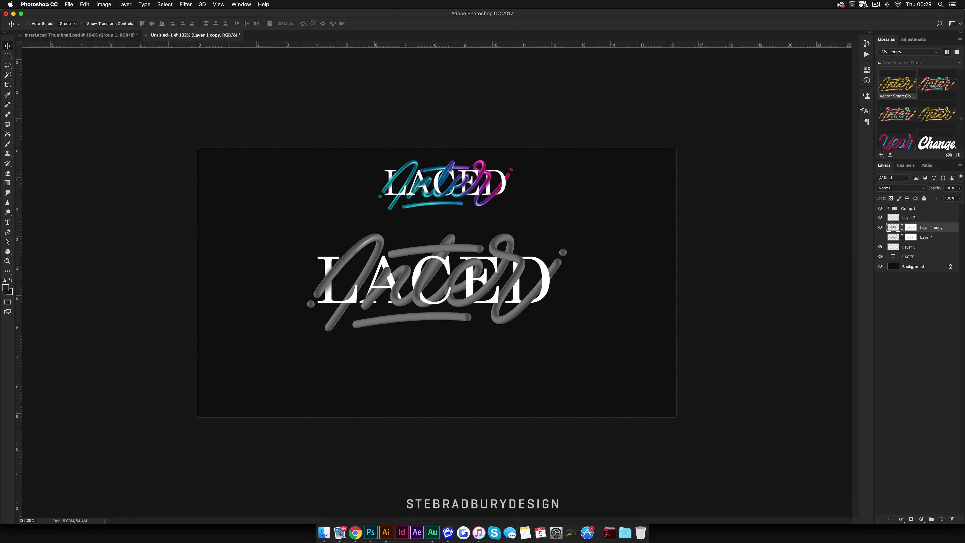
Add a Gradient Overlay to the desaturated Inter lettering with the Overlay blend mode and a 45° angle.
{"action": "left_click", "coordinate": [902, 519]}
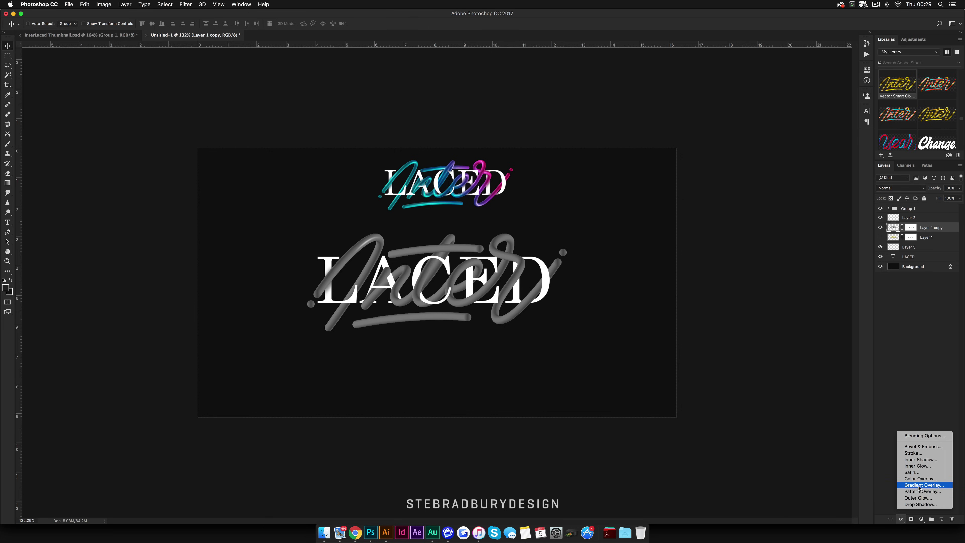
{"action": "left_click", "coordinate": [919, 486]}
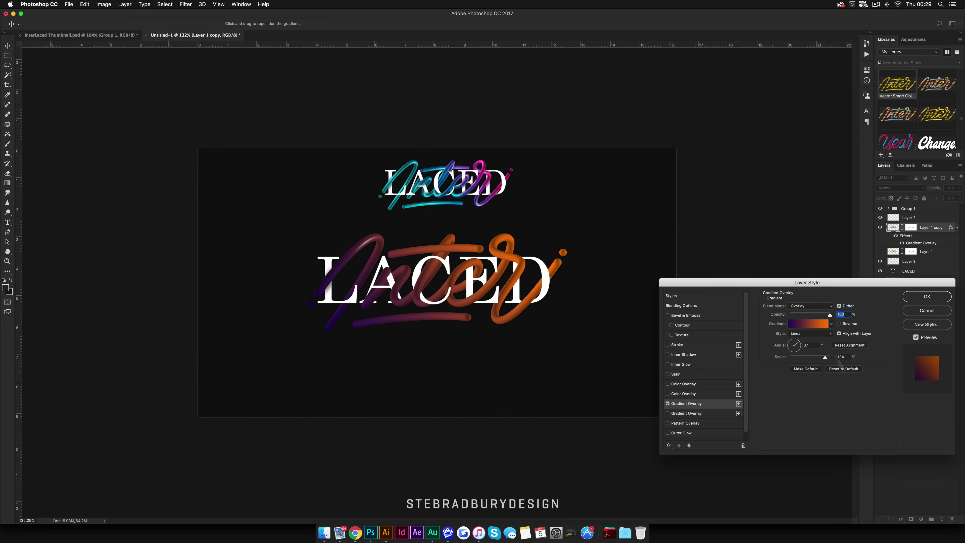
{"action": "left_click", "coordinate": [809, 306]}
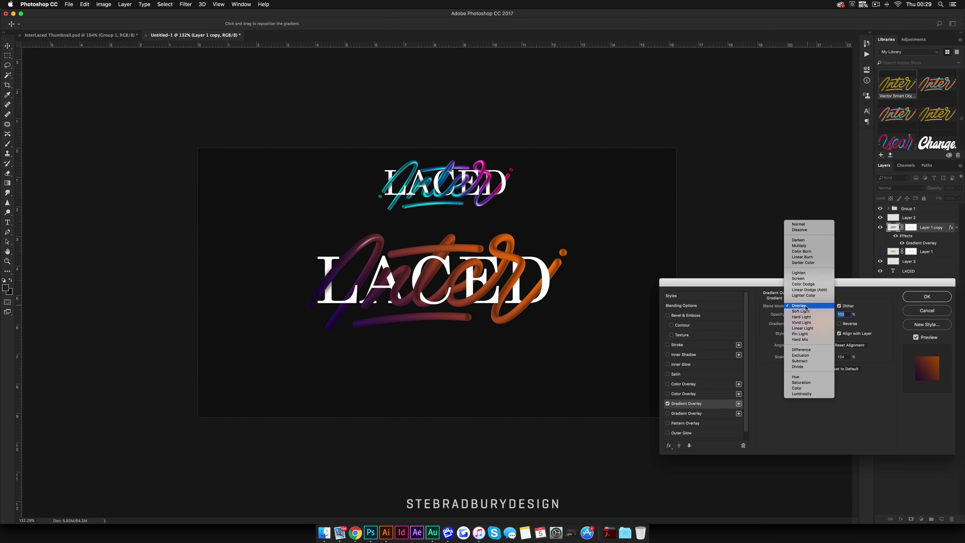
{"action": "left_click", "coordinate": [806, 306]}
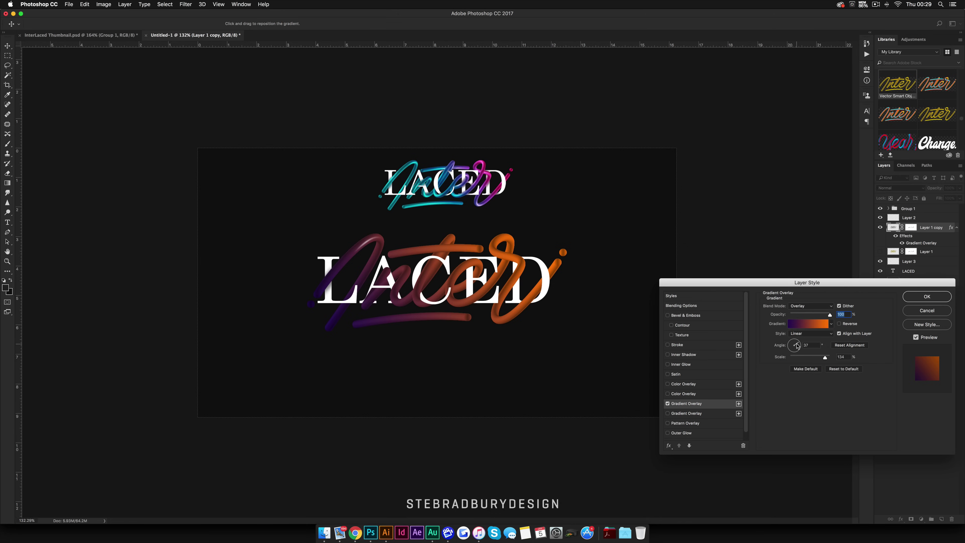
{"action": "left_click_drag", "start_coordinate": [795, 345], "coordinate": [795, 350]}
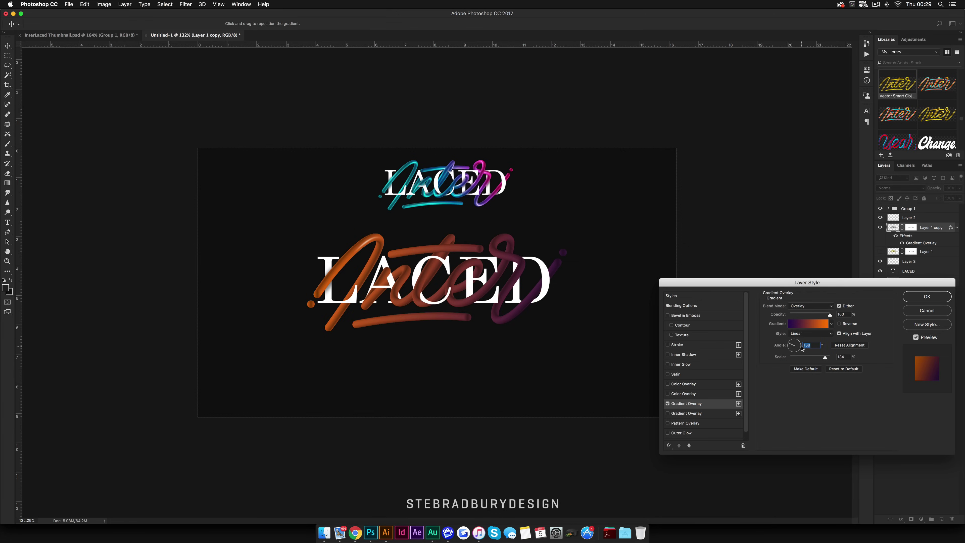
{"action": "left_click", "coordinate": [799, 346]}
{"action": "left_click", "coordinate": [799, 344]}
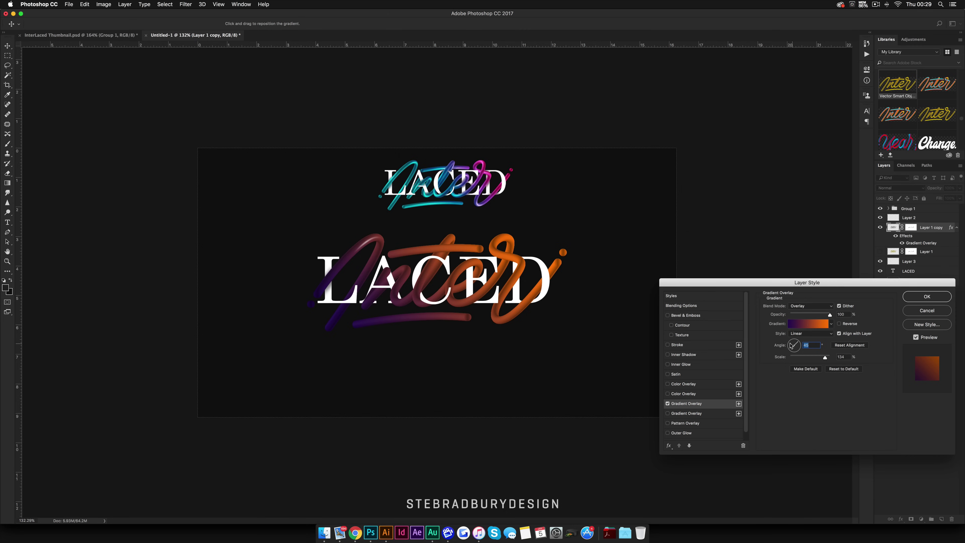
Recolour the overlay gradient from light blue through violet to pink and set its scale to 81%.
{"action": "left_click", "coordinate": [816, 324]}
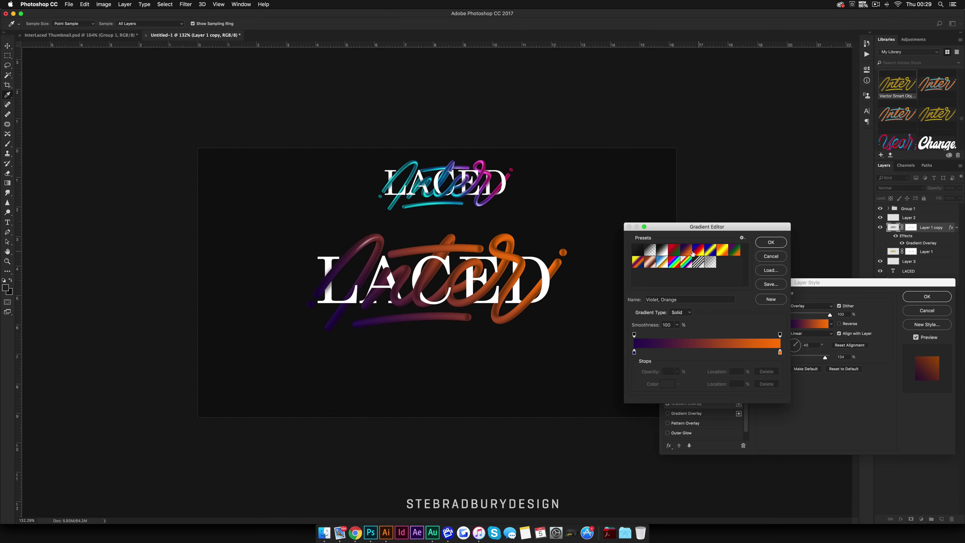
{"action": "left_click", "coordinate": [634, 353]}
{"action": "left_click", "coordinate": [667, 384]}
{"action": "left_click_drag", "start_coordinate": [747, 304], "coordinate": [747, 322]}
{"action": "left_click", "coordinate": [728, 283]}
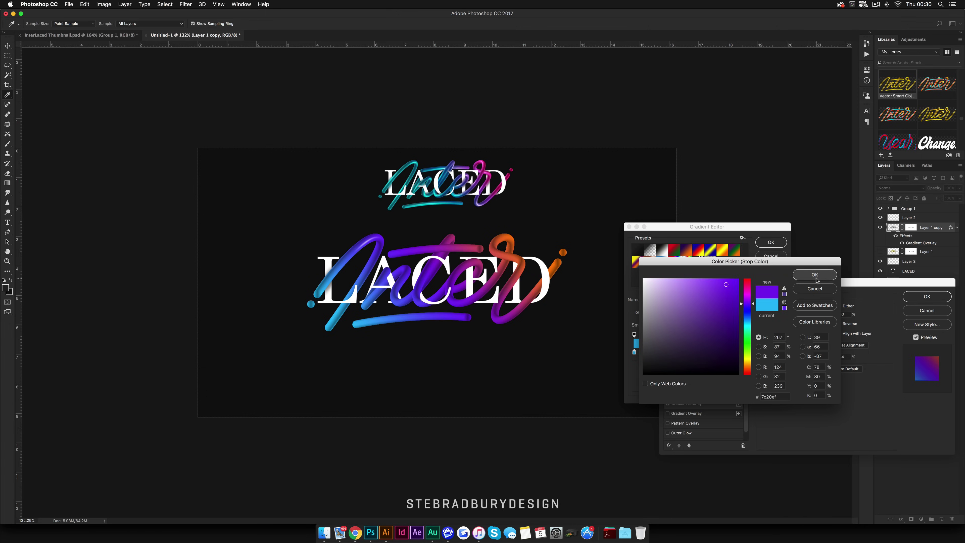
{"action": "left_click_drag", "start_coordinate": [747, 302], "coordinate": [747, 289]}
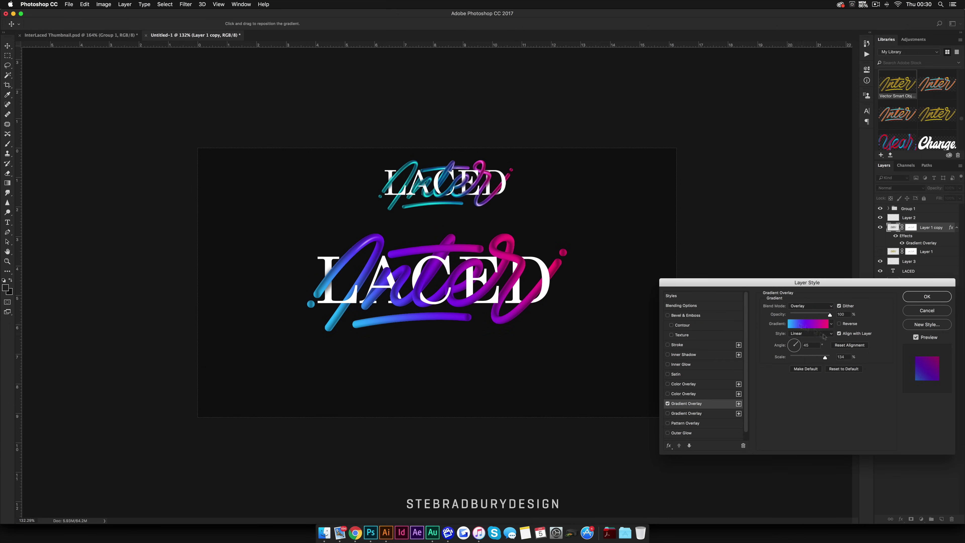
{"action": "left_click_drag", "start_coordinate": [813, 356], "coordinate": [809, 356]}
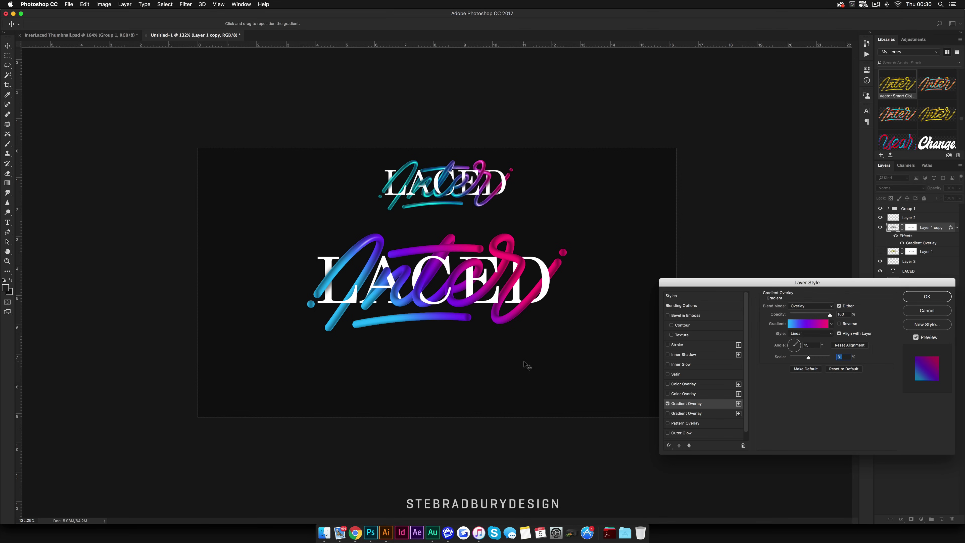
{"action": "left_click", "coordinate": [927, 296]}
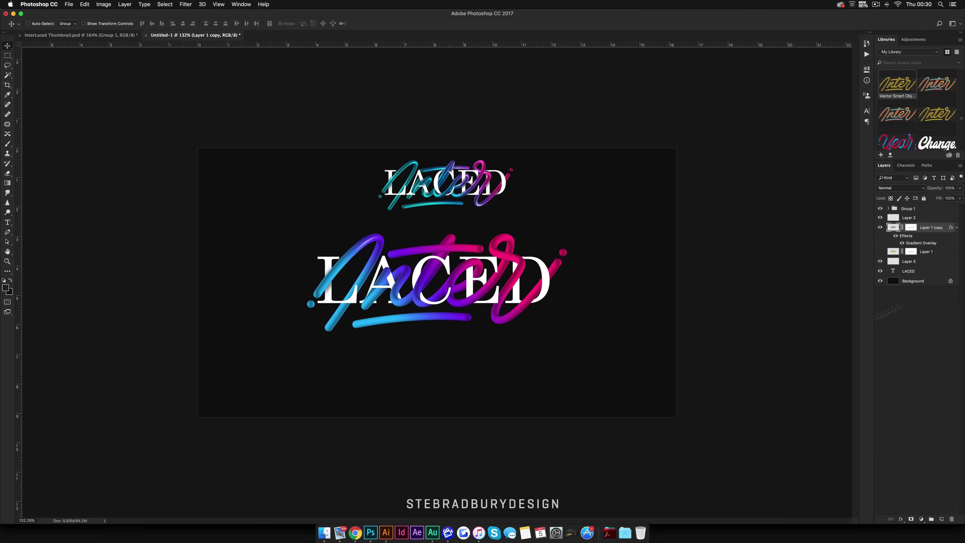
Add 3% uniform monochromatic noise to the gradient-coloured Inter lettering.
{"action": "scroll", "coordinate": [258, 298], "scroll_direction": "up", "scroll_amount": 5}
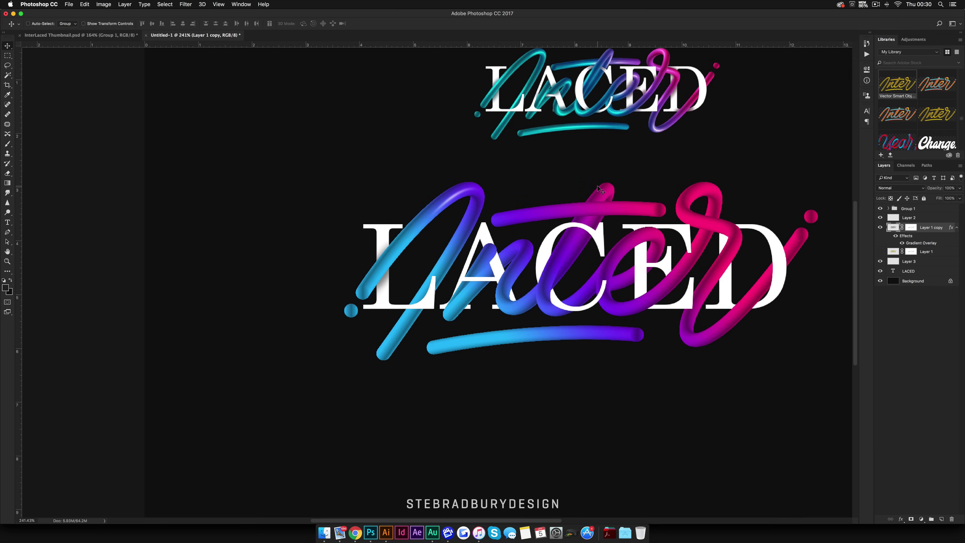
{"action": "scroll", "coordinate": [600, 190], "scroll_direction": "up", "scroll_amount": 2}
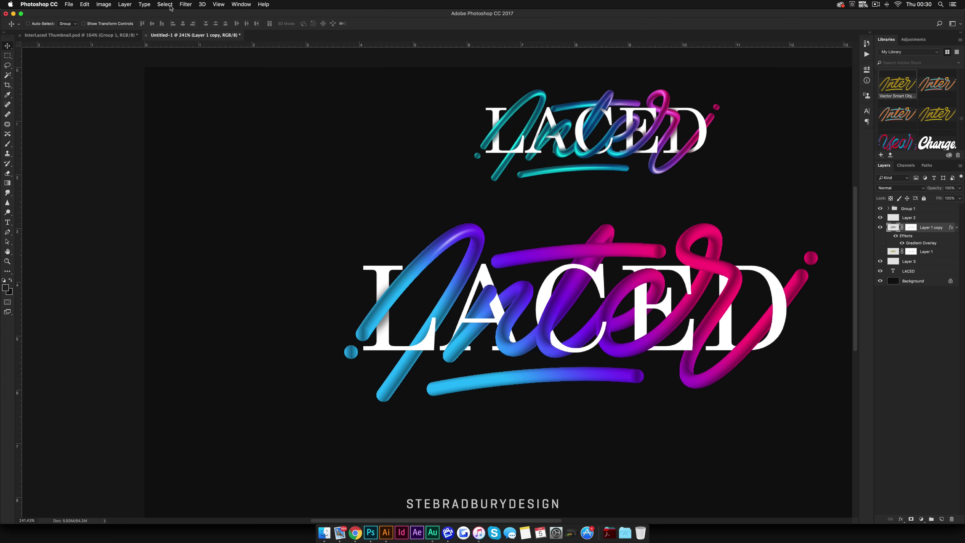
{"action": "left_click", "coordinate": [193, 5]}
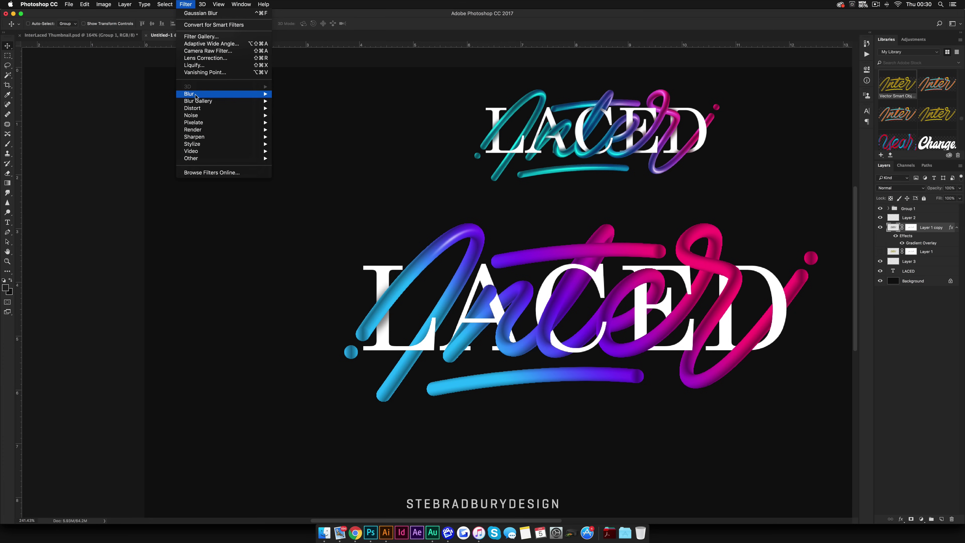
{"action": "mouse_move", "coordinate": [213, 115]}
{"action": "left_click", "coordinate": [295, 115]}
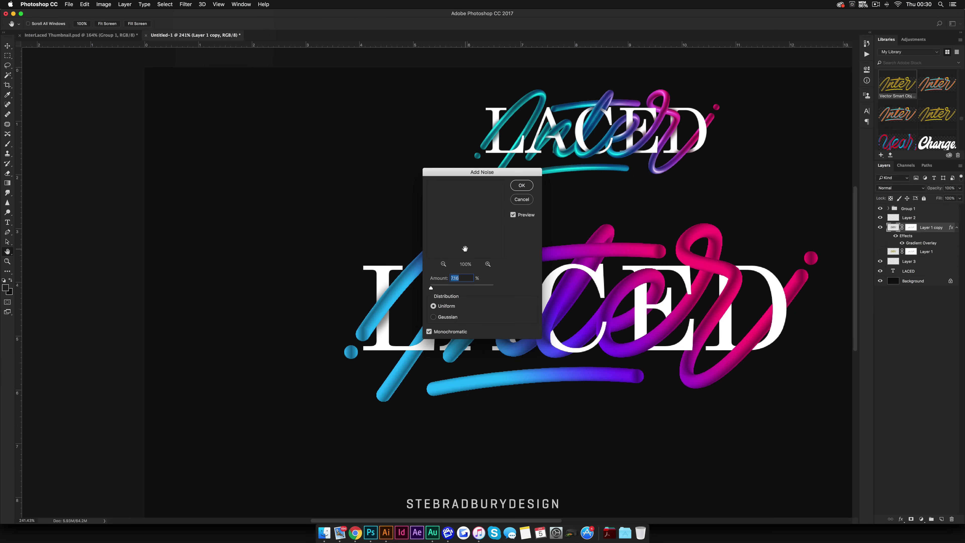
{"action": "left_click_drag", "start_coordinate": [488, 173], "coordinate": [276, 143]}
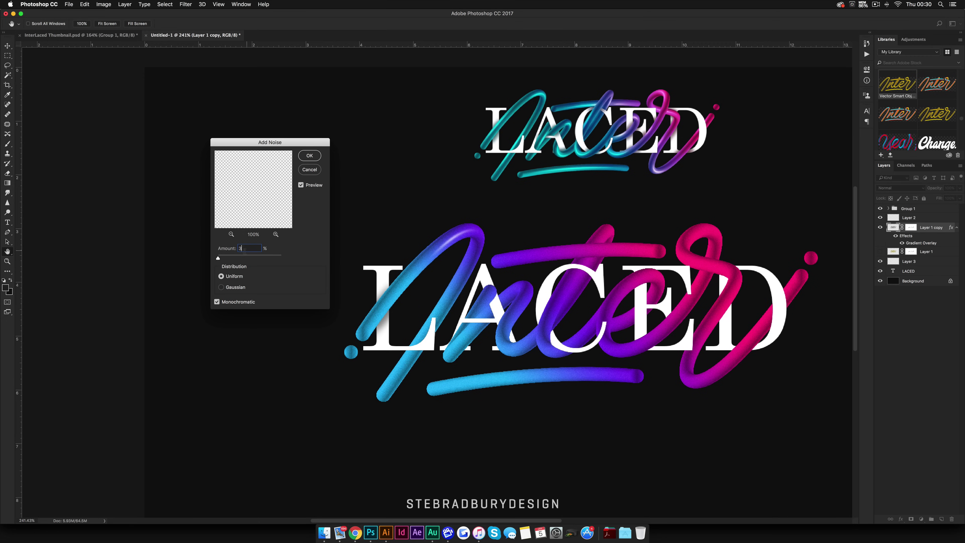
{"action": "left_click", "coordinate": [221, 288]}
{"action": "left_click", "coordinate": [222, 276]}
{"action": "key", "text": "super+z"}
{"action": "left_click", "coordinate": [312, 155]}
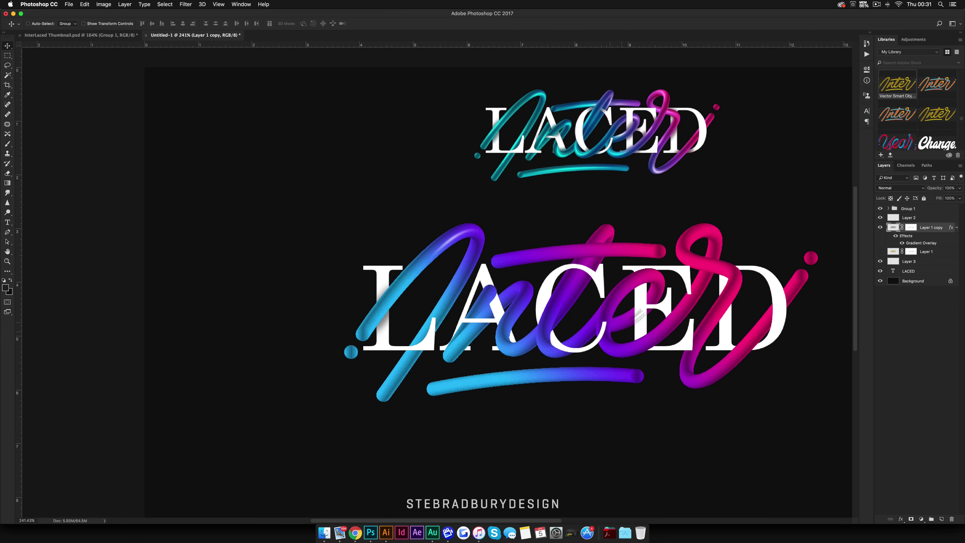
Rasterize the layer style of the coloured Inter lettering, and duplicate that layer with the original hidden.
{"action": "scroll", "coordinate": [474, 320], "scroll_direction": "right", "scroll_amount": 5}
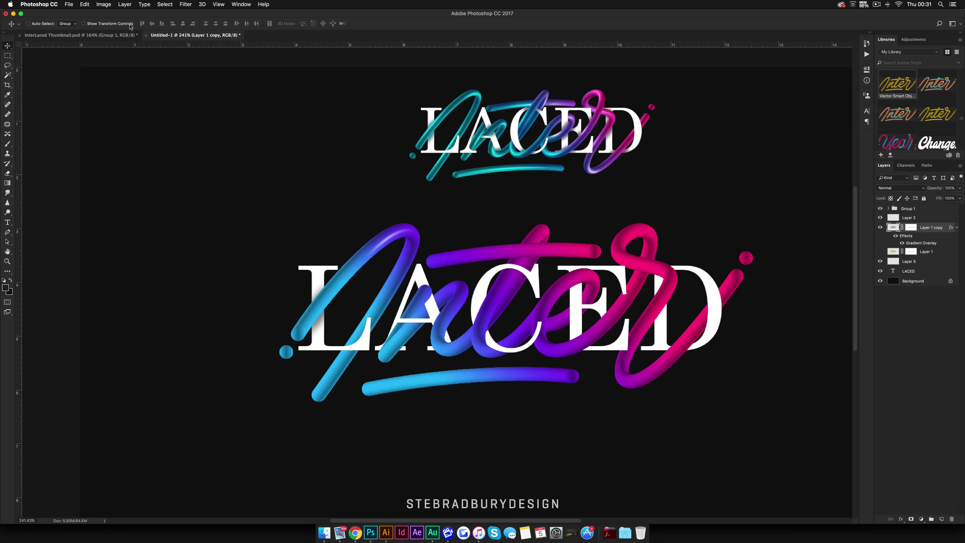
{"action": "right_click", "coordinate": [899, 230]}
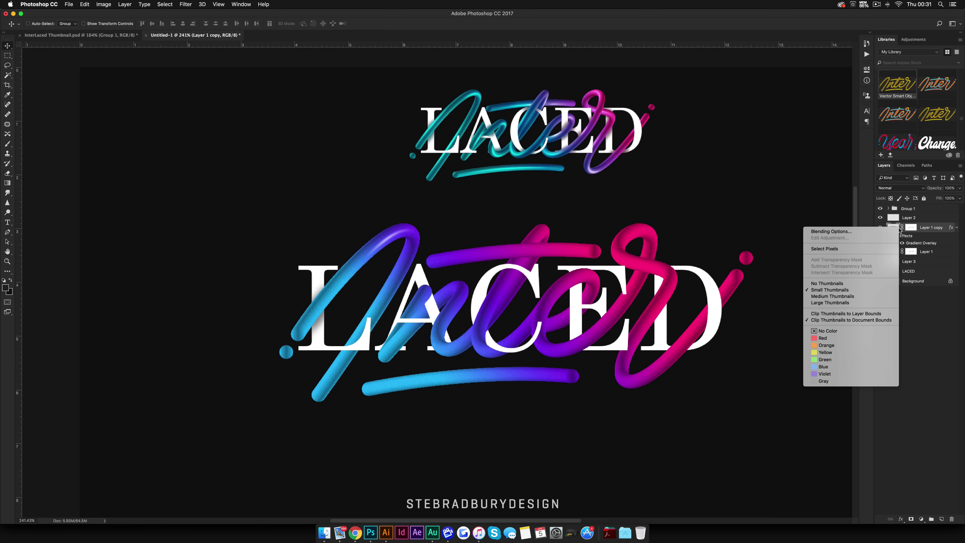
{"action": "right_click", "coordinate": [926, 230]}
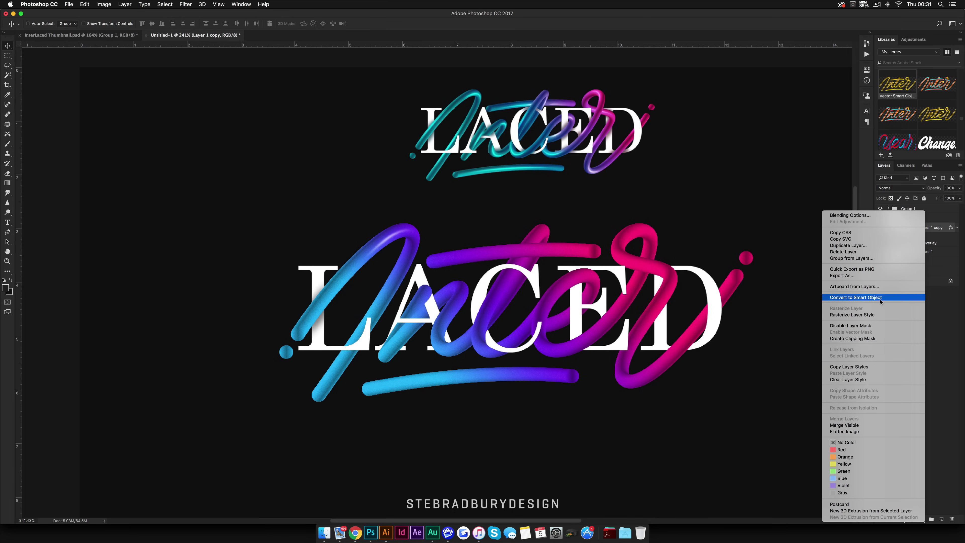
{"action": "left_click", "coordinate": [874, 315]}
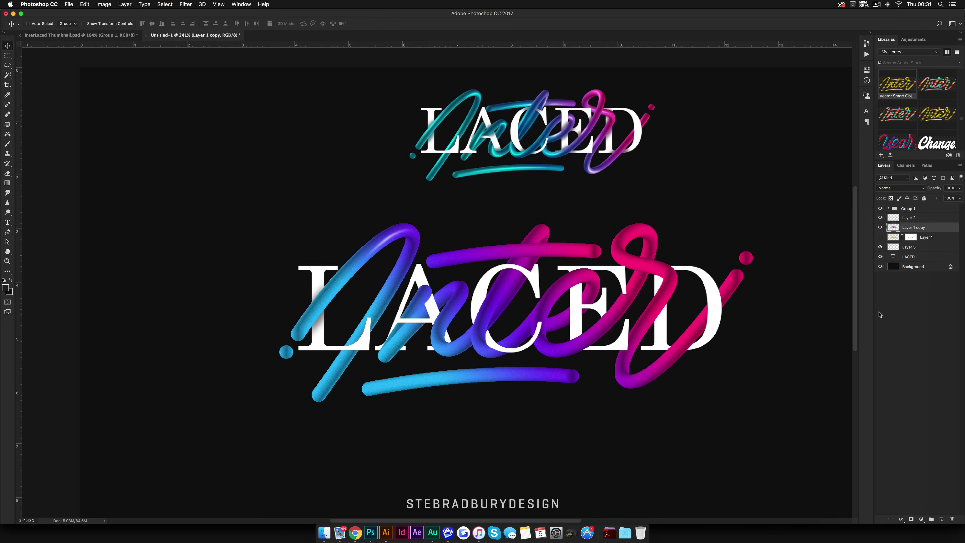
{"action": "left_click_drag", "start_coordinate": [735, 401], "coordinate": [737, 402]}
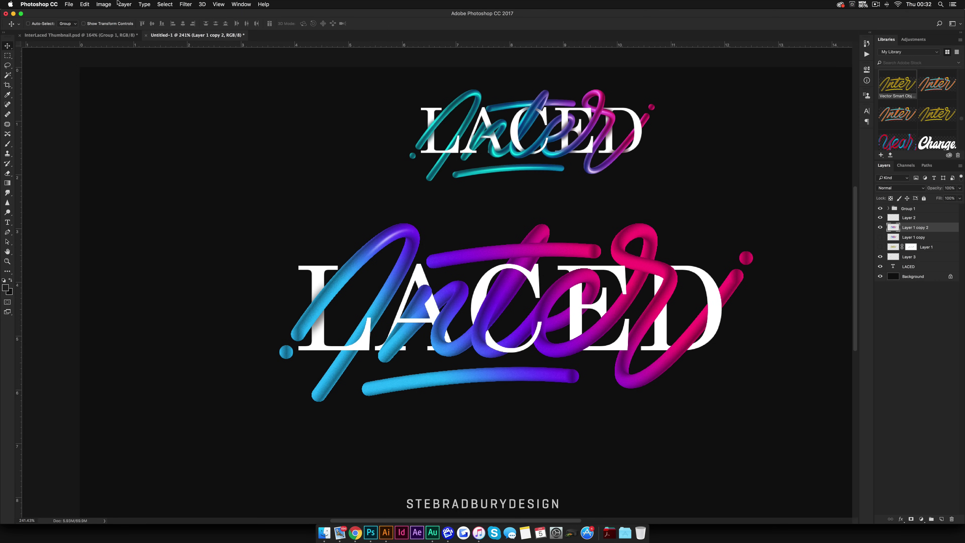
Apply a Color Lookup adjustment with the filmstock_50.3dl 3DLUT file to the duplicated lettering layer.
{"action": "left_click", "coordinate": [106, 4]}
{"action": "mouse_move", "coordinate": [116, 25]}
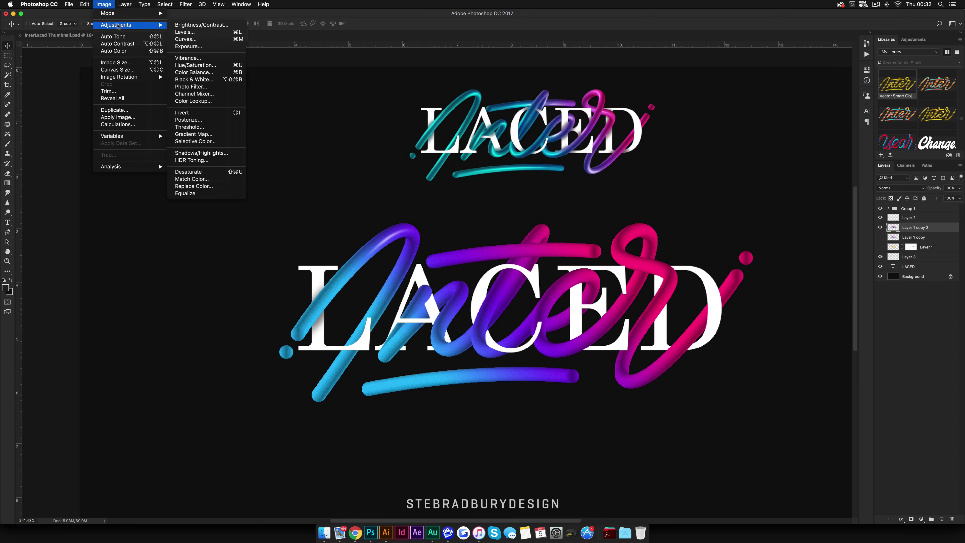
{"action": "left_click", "coordinate": [211, 101]}
{"action": "left_click", "coordinate": [783, 95]}
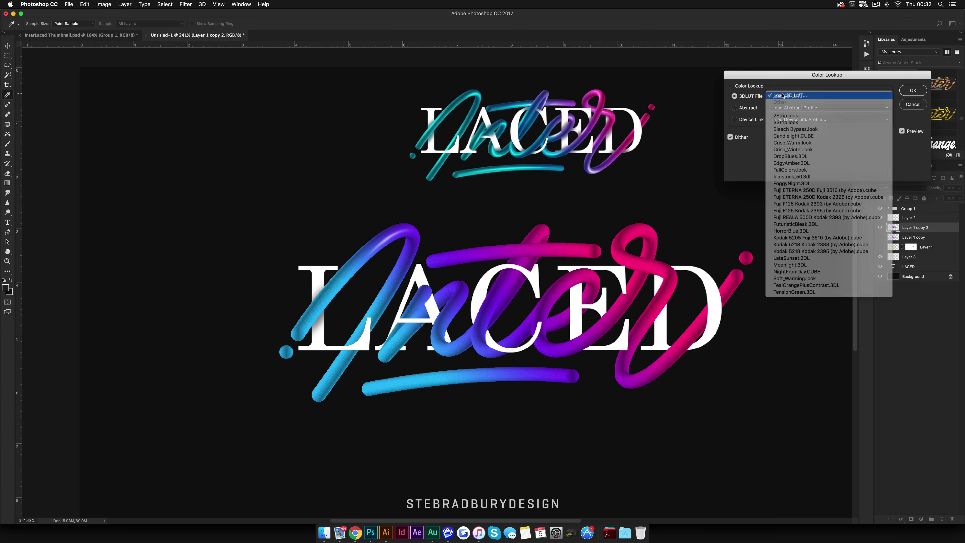
{"action": "left_click", "coordinate": [792, 116]}
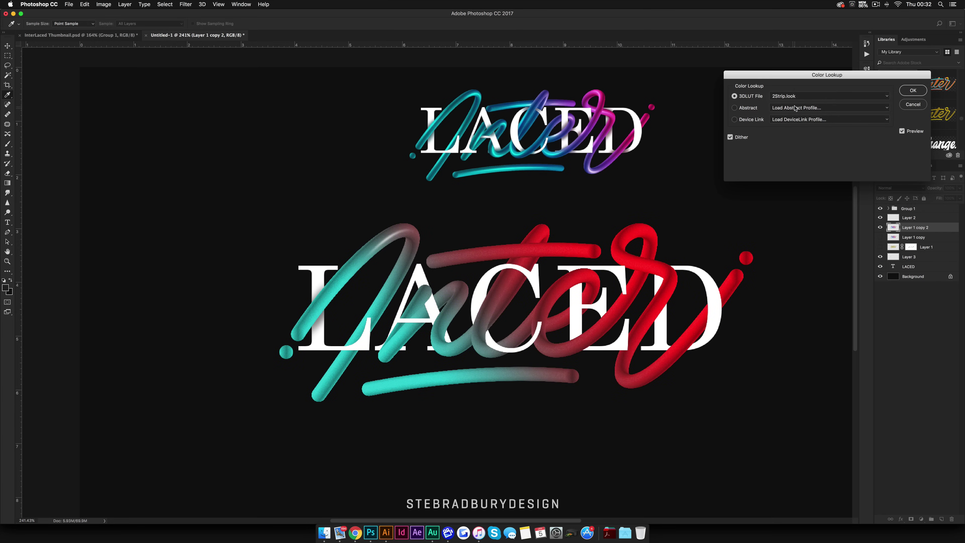
{"action": "left_click", "coordinate": [802, 97]}
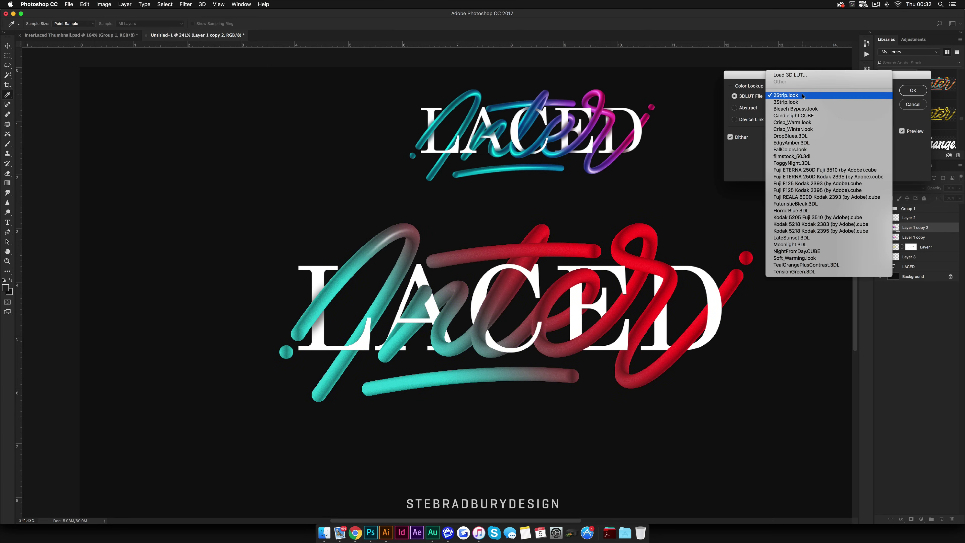
{"action": "left_click", "coordinate": [793, 156]}
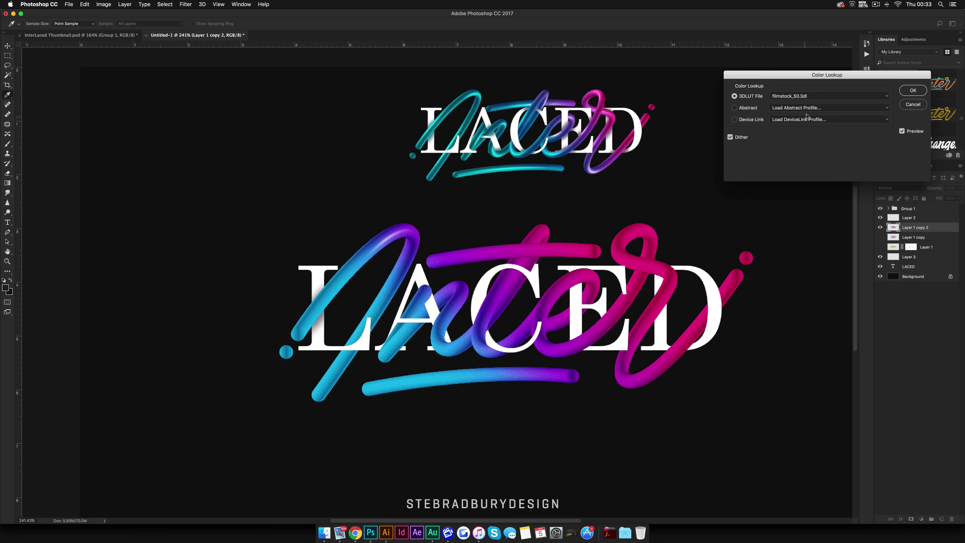
{"action": "left_click", "coordinate": [913, 90]}
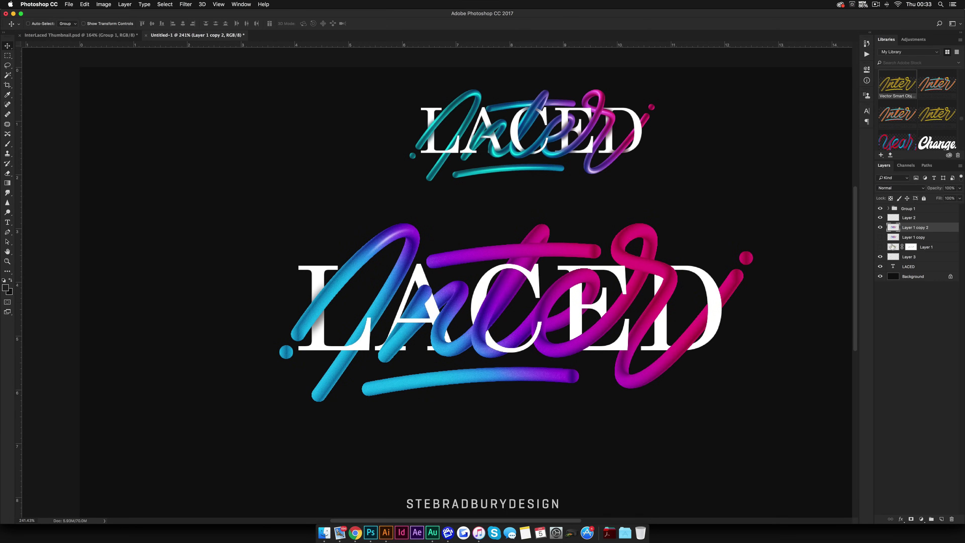
Compare the lettering with and without the Color Lookup by toggling the graded layer's visibility over the ungraded copy.
{"action": "left_click", "coordinate": [880, 227]}
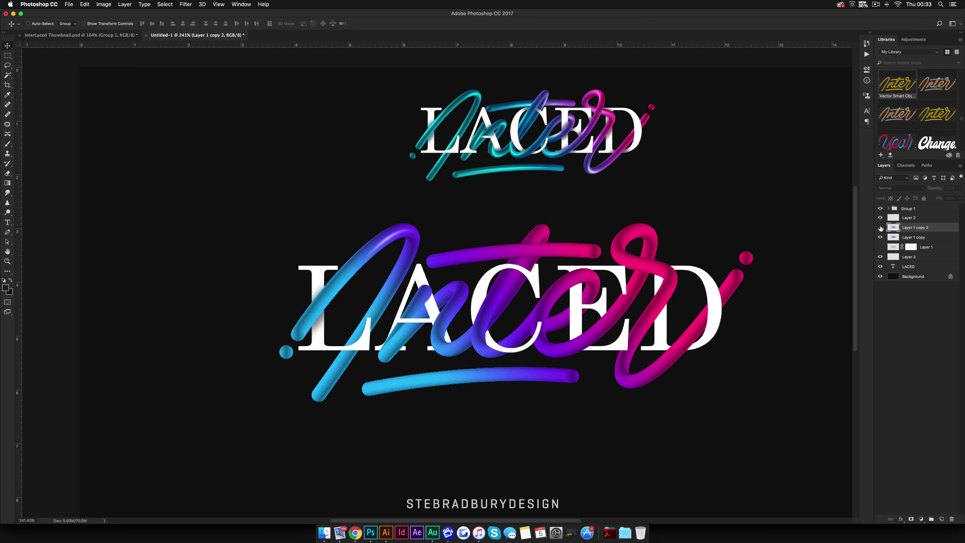
{"action": "left_click", "coordinate": [881, 227]}
{"action": "left_click", "coordinate": [881, 227]}
{"action": "left_click", "coordinate": [880, 228]}
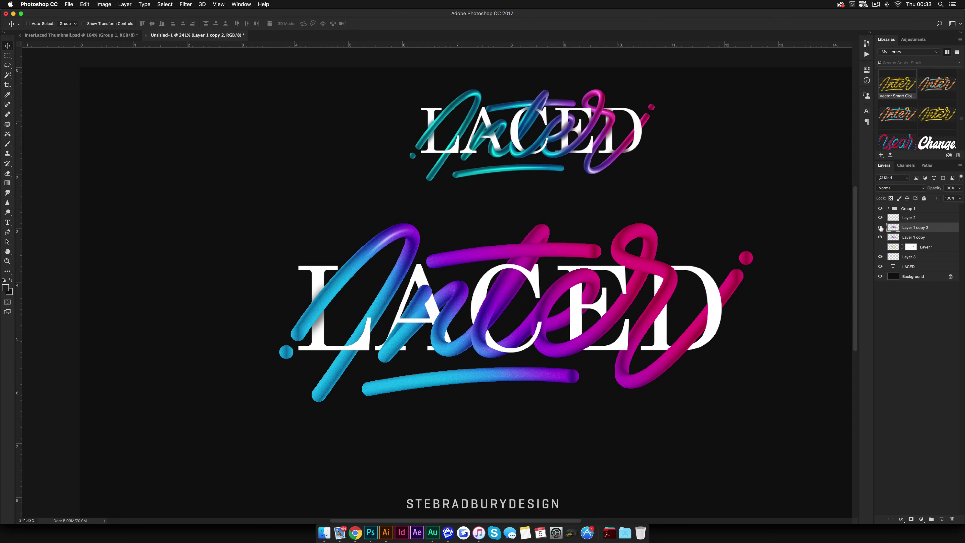